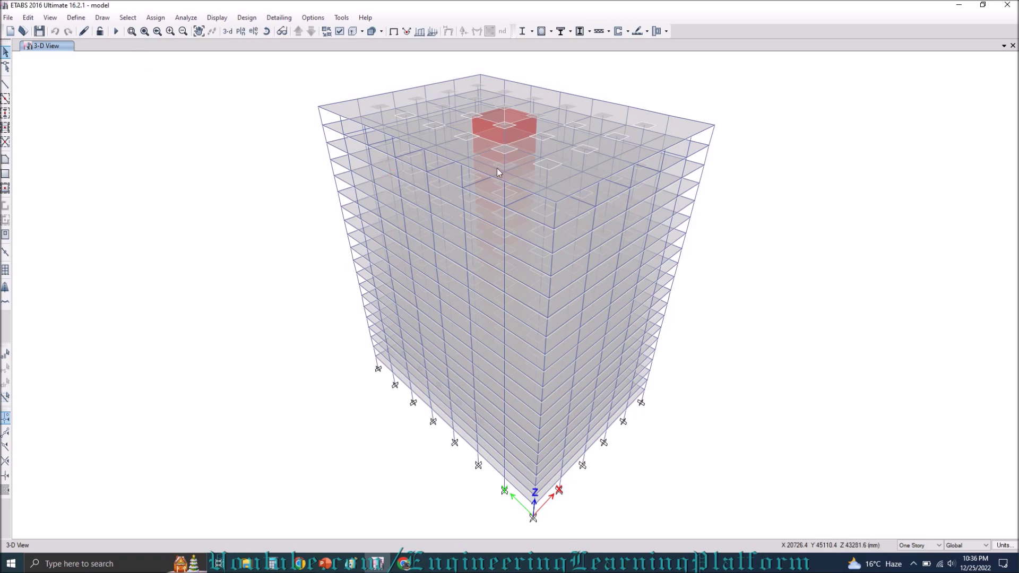
# Select every object in the building, including the strips.
pyautogui.moveTo(280, 58)
pyautogui.mouseDown()
pyautogui.moveTo(318, 164)
pyautogui.moveTo(591, 375)
pyautogui.moveTo(760, 530)
pyautogui.mouseUp()
pyautogui.moveTo(640, 381); pyautogui.dragTo(760, 531)
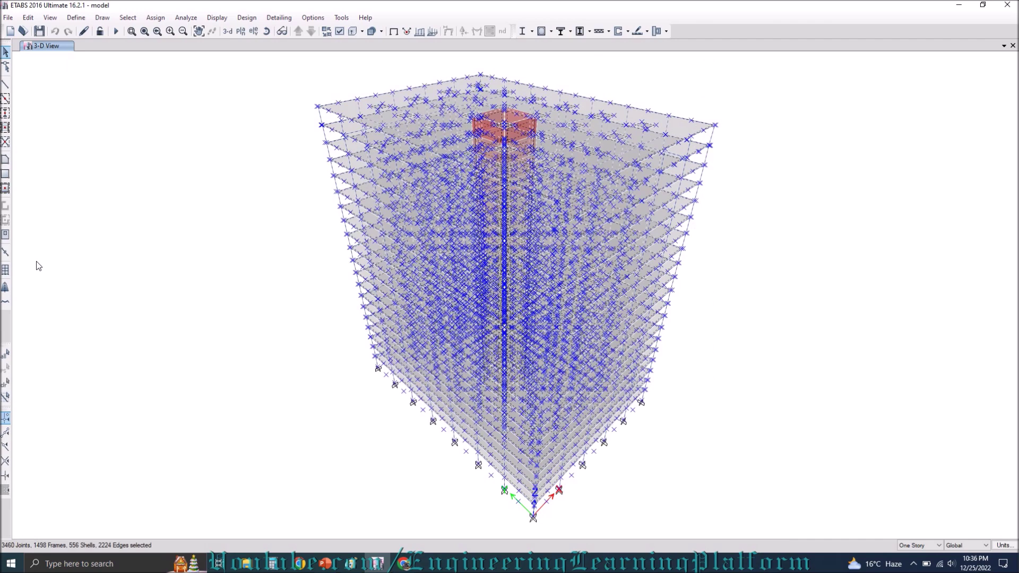
pyautogui.click(6, 354)
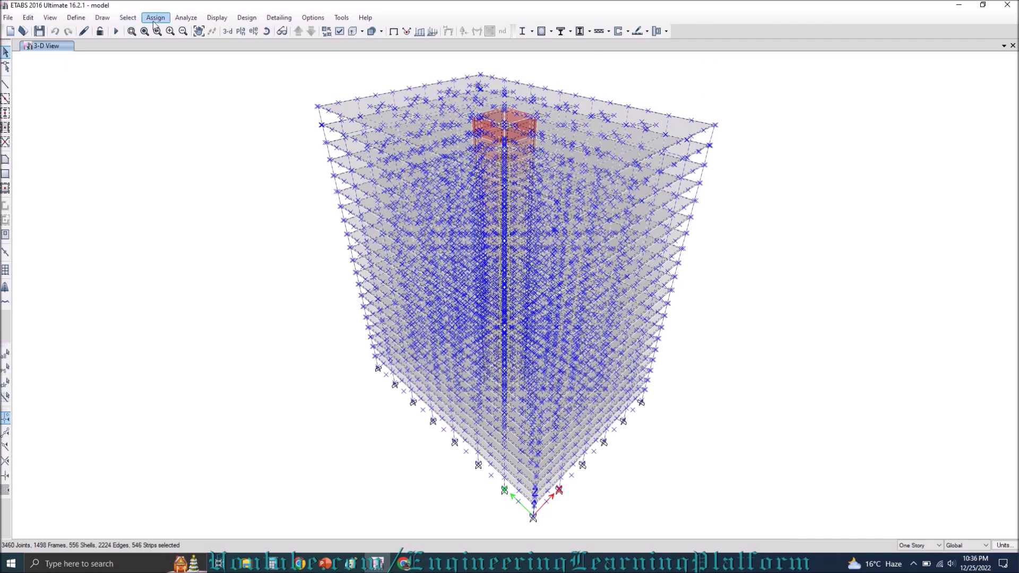
# Open Define Load Patterns with the Dead name highlighted, then bring up the Udemy profile page.
pyautogui.click(76, 17)
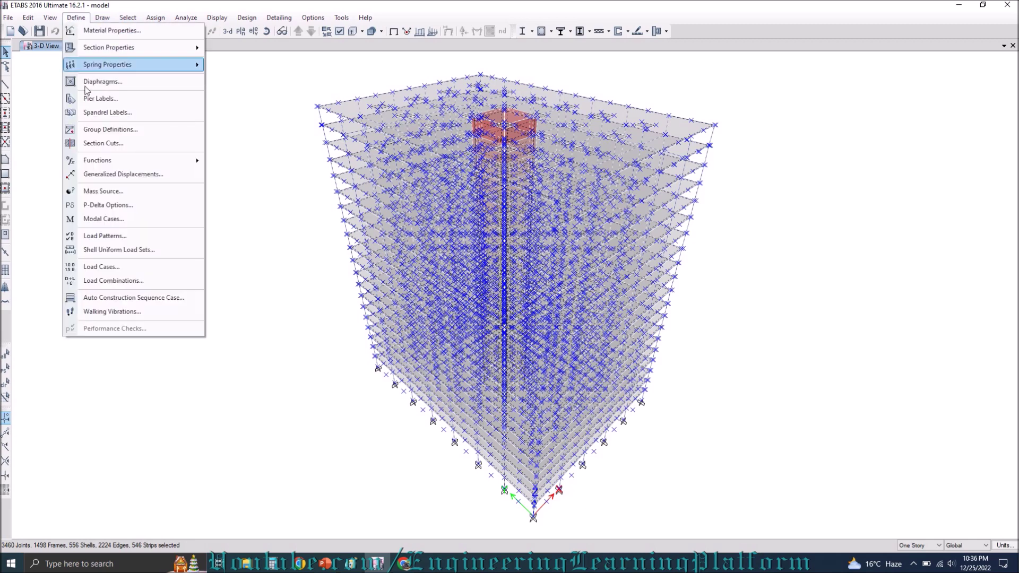
pyautogui.click(108, 237)
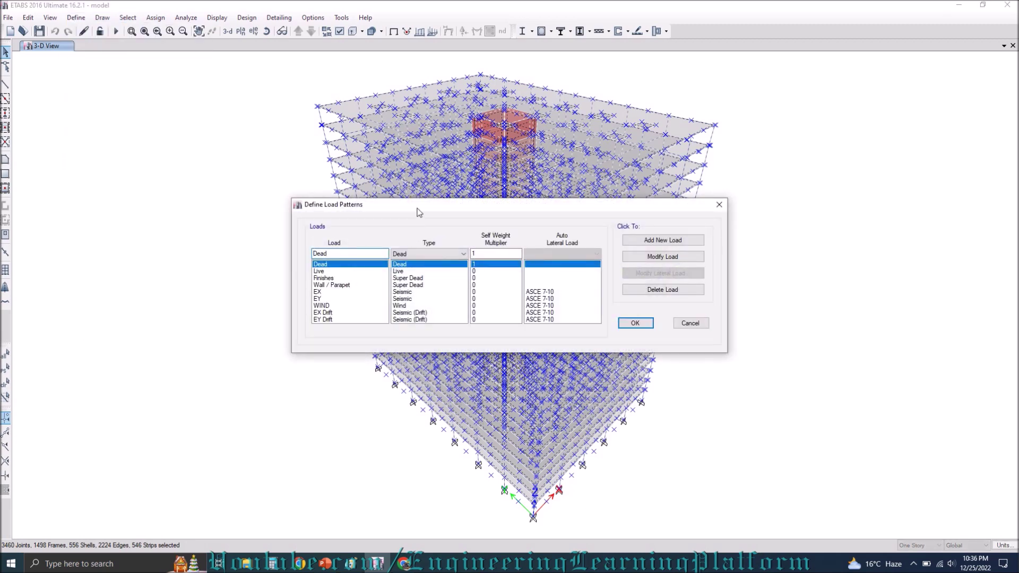
pyautogui.moveTo(343, 254); pyautogui.dragTo(302, 254)
pyautogui.click(406, 564)
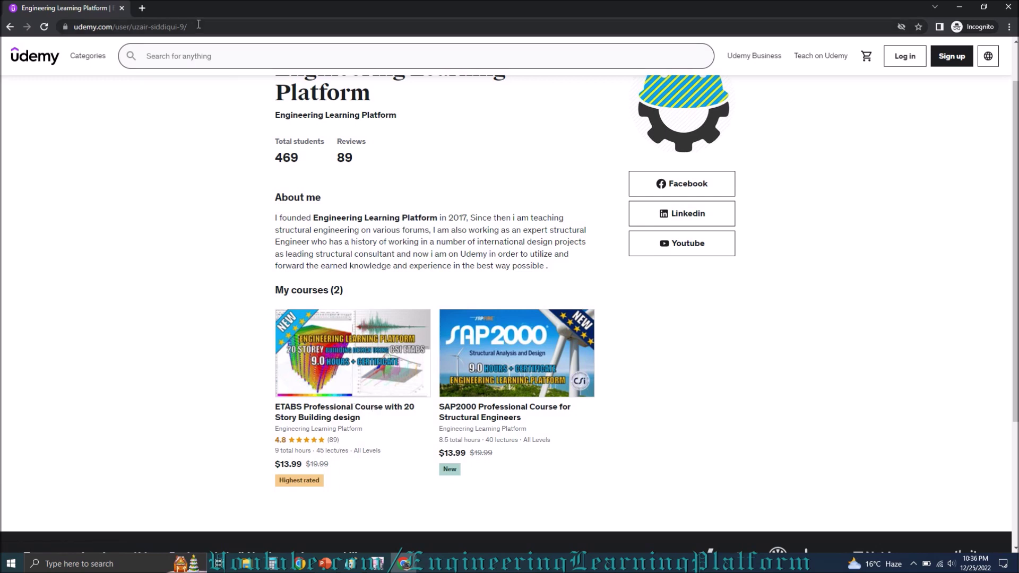
# Look over the Udemy instructor profile page, then minimize the browser to get back to ETABS.
pyautogui.moveTo(203, 26); pyautogui.dragTo(68, 30)
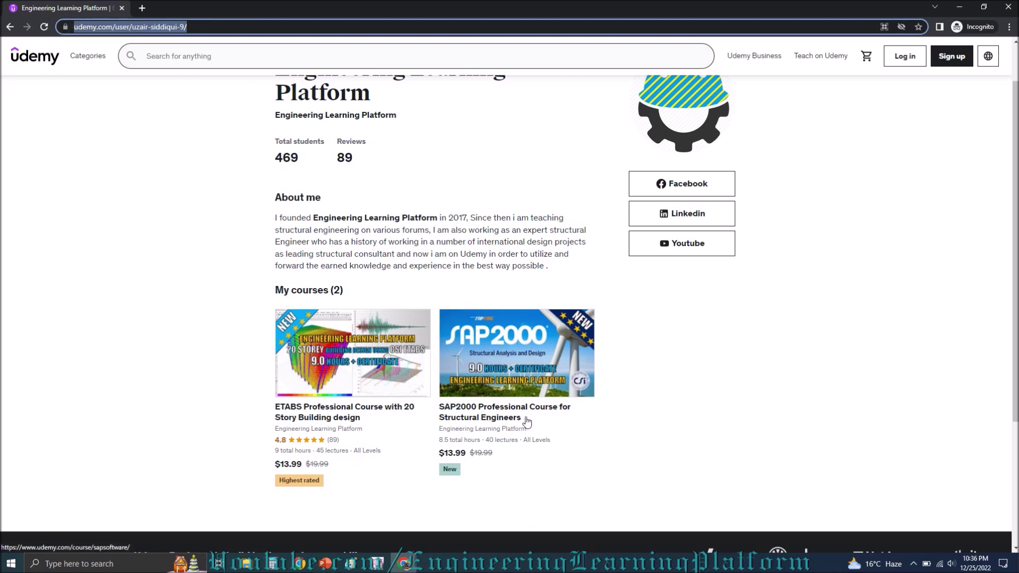
pyautogui.scroll(1, 472, 460)
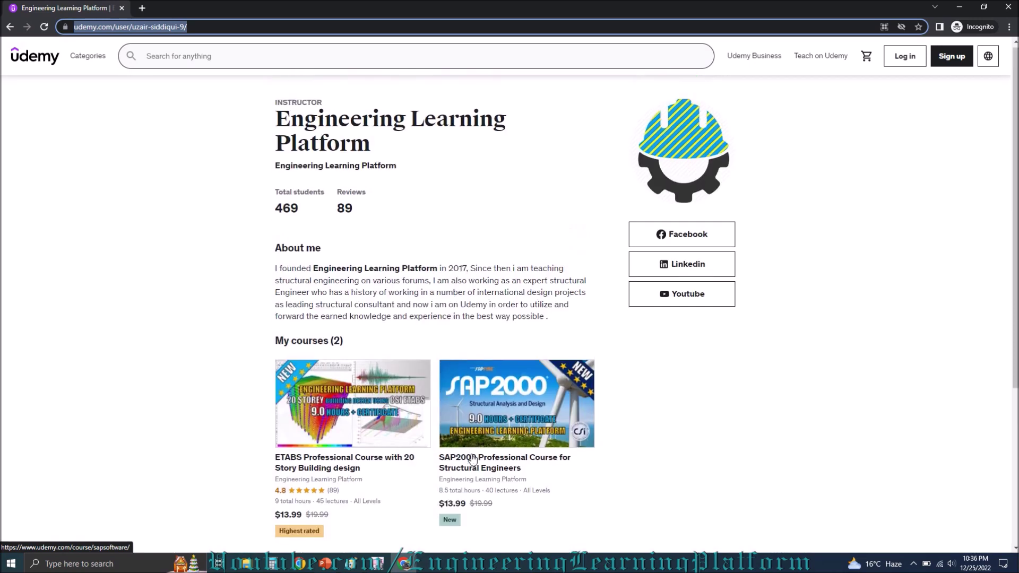
pyautogui.scroll(-1, 545, 495)
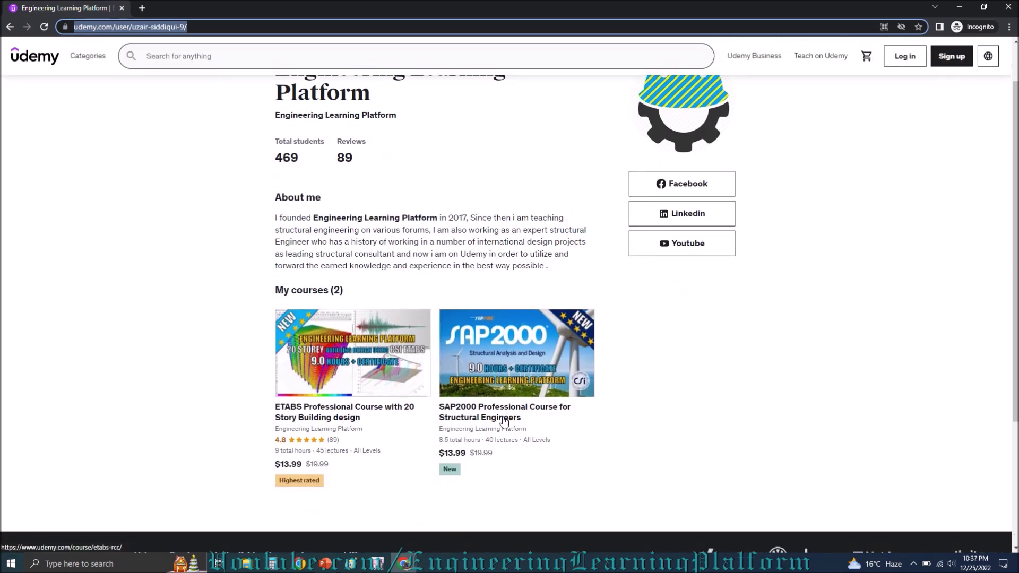
pyautogui.click(956, 5)
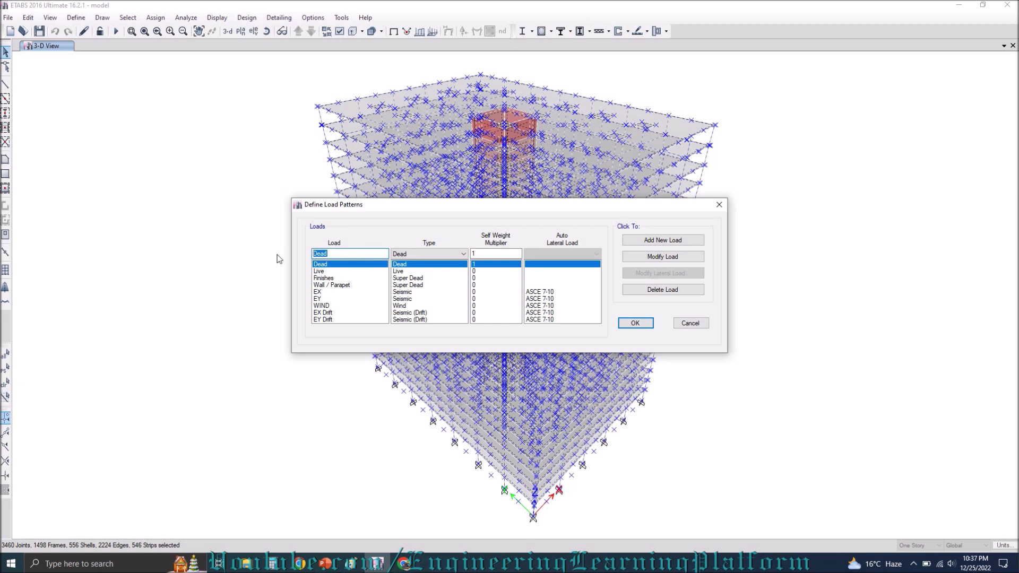
# Add a load pattern named Temp +25 with type Other.
pyautogui.write('T')
pyautogui.click(403, 254)
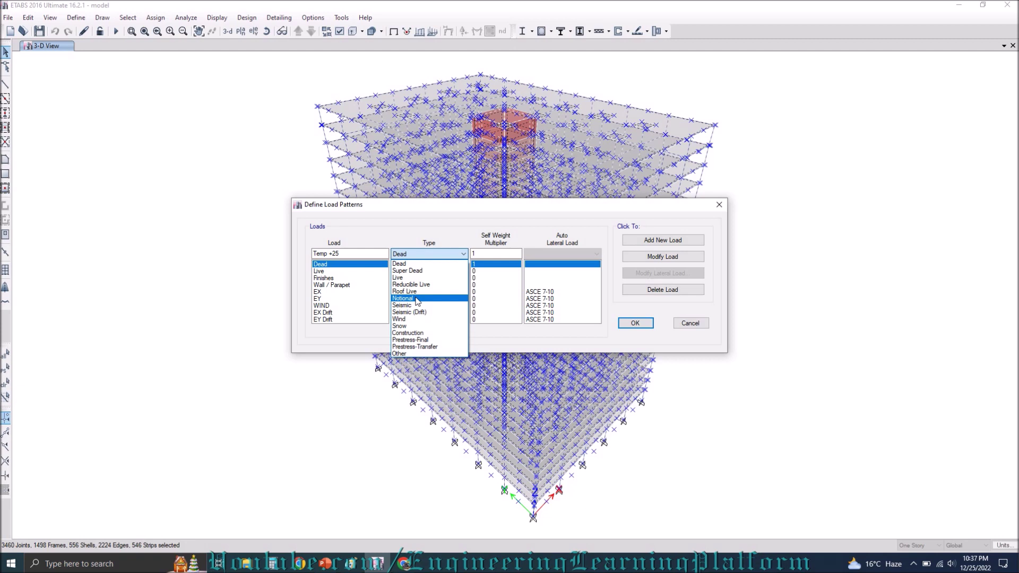
pyautogui.click(423, 354)
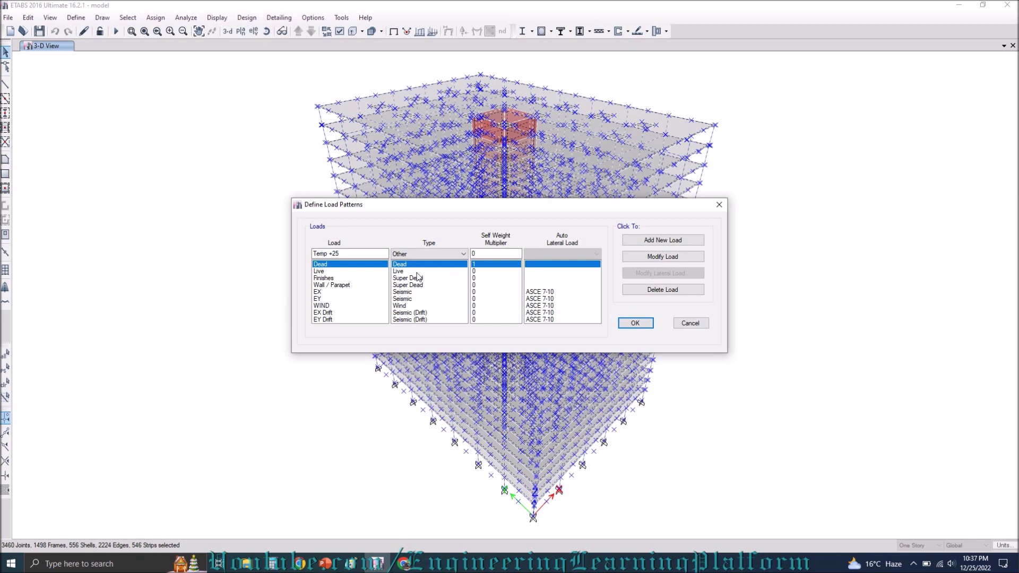
pyautogui.click(333, 307)
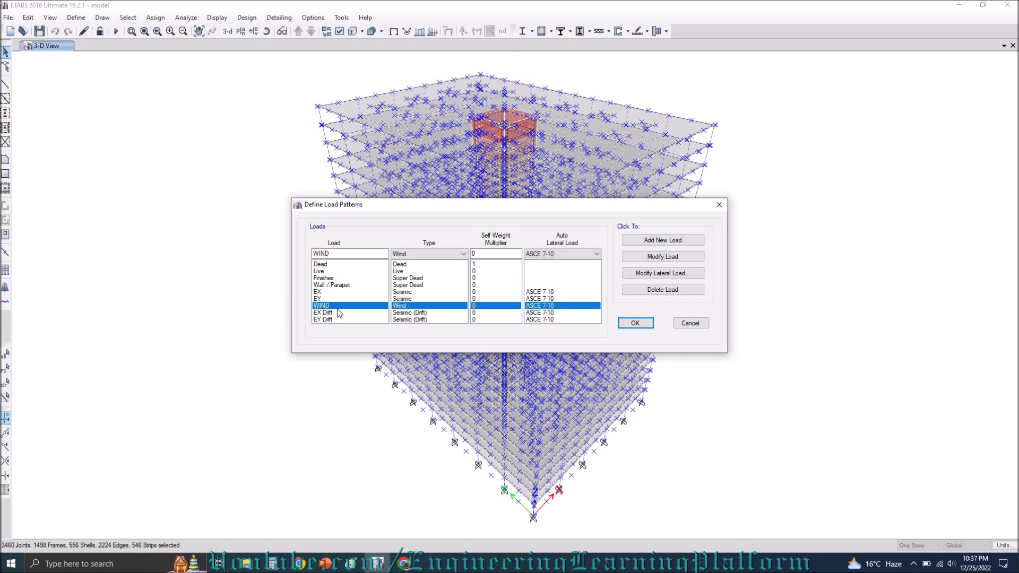
pyautogui.moveTo(340, 255); pyautogui.dragTo(302, 253)
pyautogui.write('Temp +25')
pyautogui.click(438, 256)
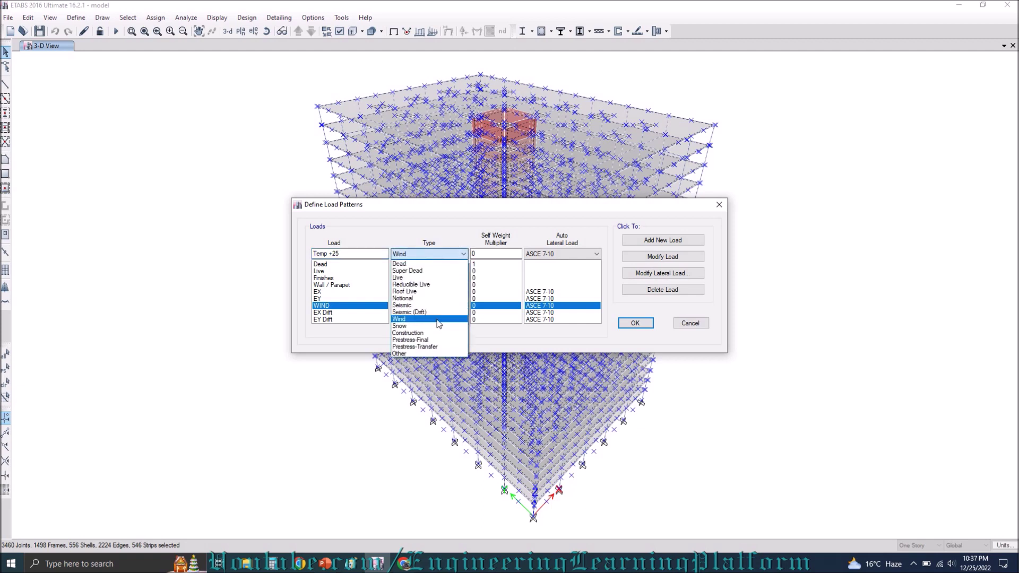
pyautogui.click(457, 354)
pyautogui.click(438, 256)
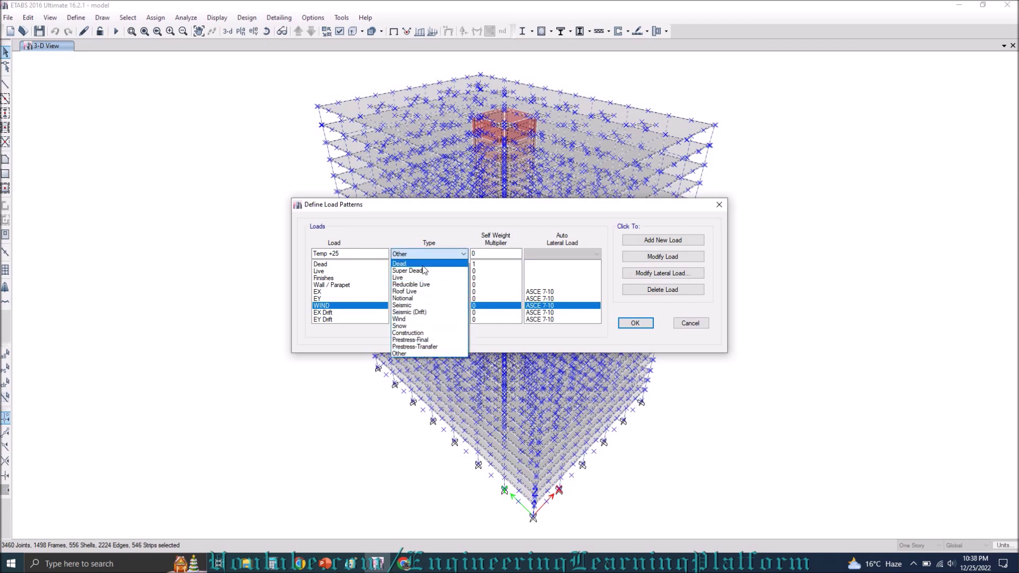
pyautogui.click(418, 354)
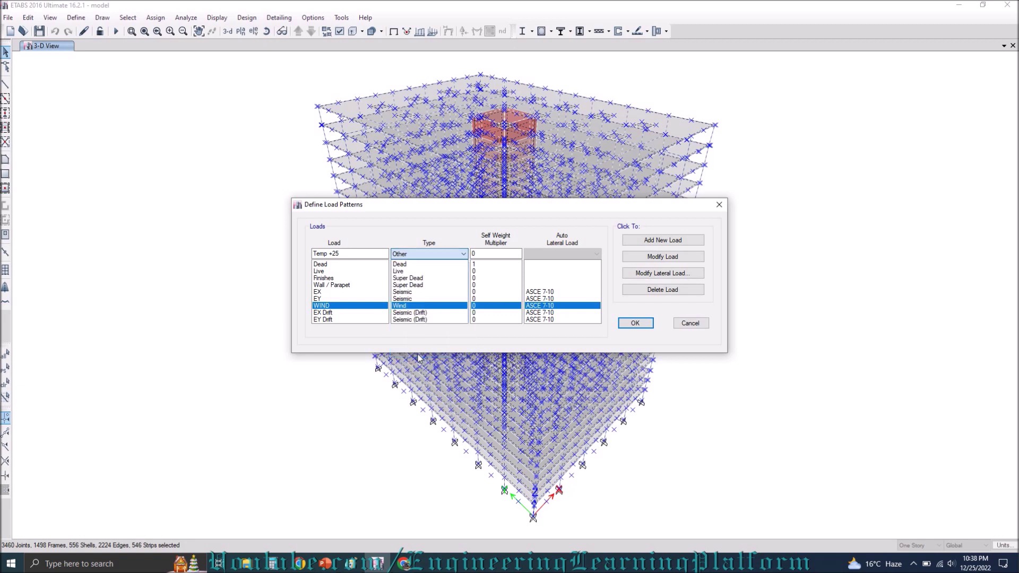
pyautogui.click(663, 240)
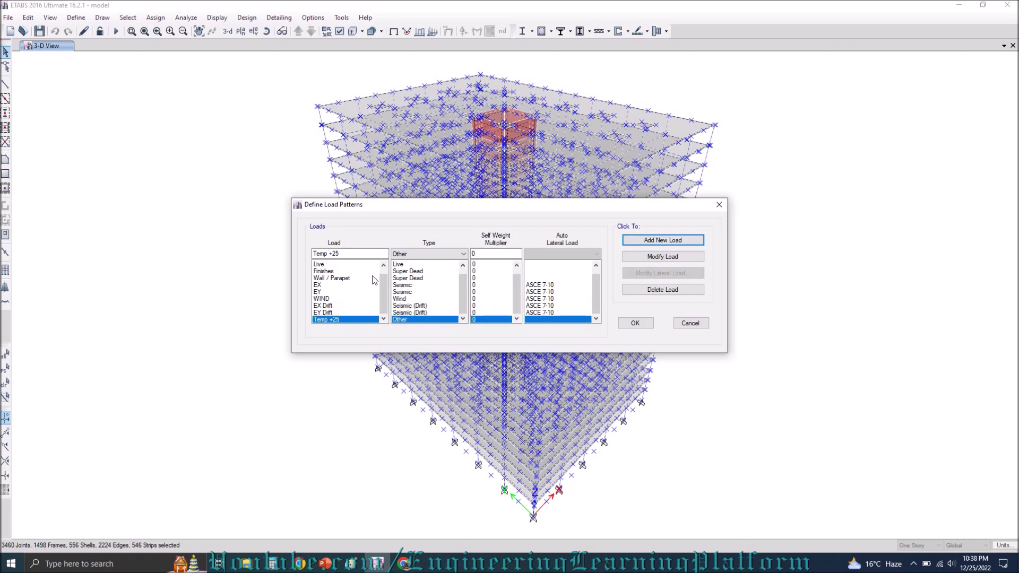
# Add a matching Temp -25 pattern of type Other and confirm the load patterns.
pyautogui.moveTo(340, 254); pyautogui.dragTo(329, 258)
pyautogui.write('-')
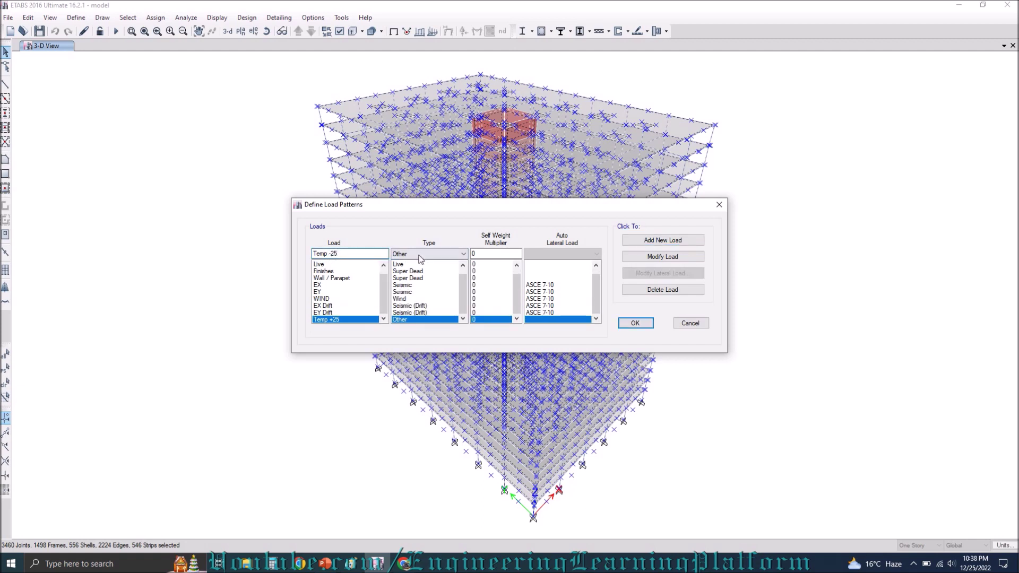
pyautogui.click(421, 255)
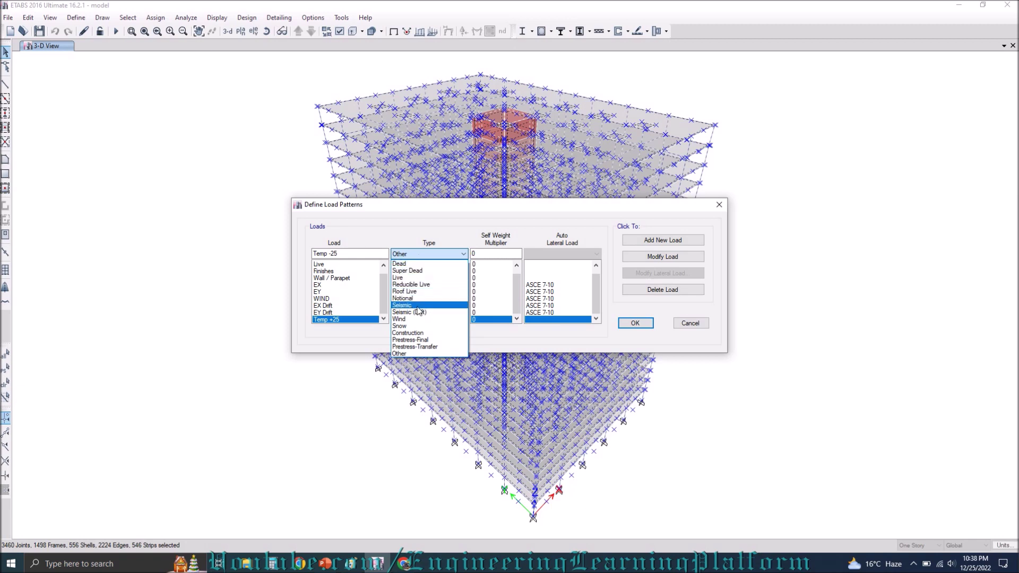
pyautogui.click(429, 353)
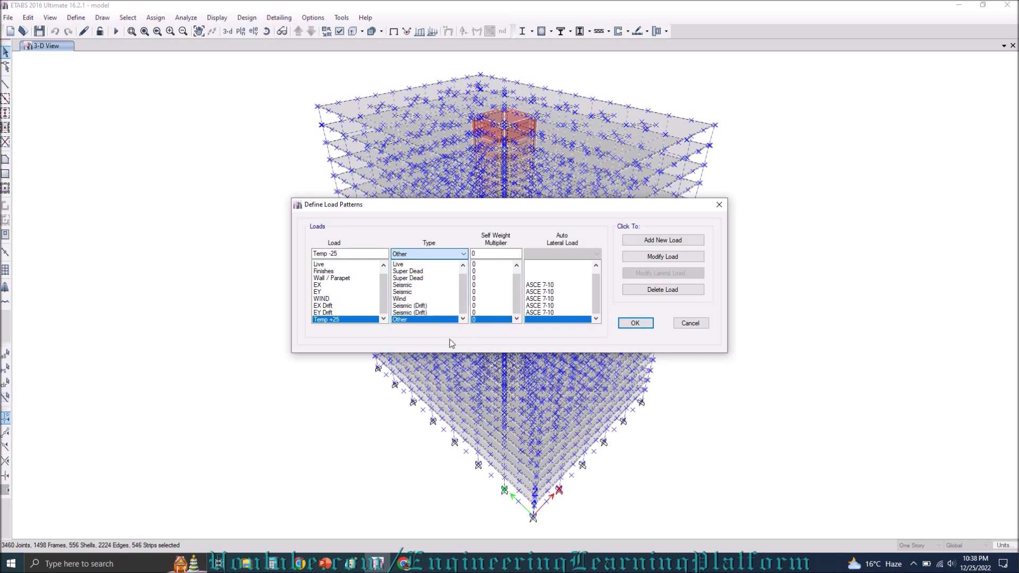
pyautogui.click(663, 239)
pyautogui.click(636, 324)
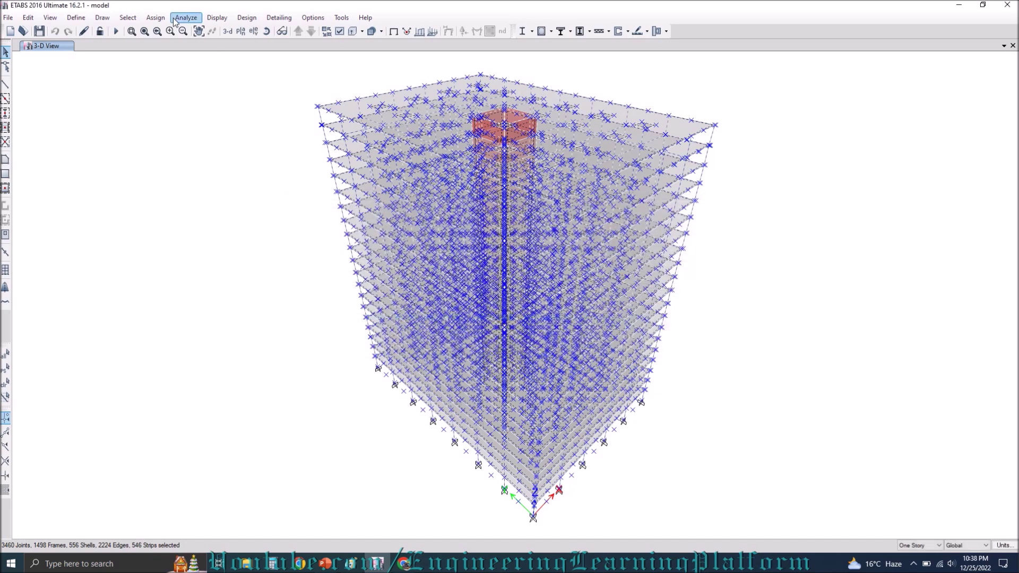
# Check the frame auto-mesh settings and dismiss them without changes.
pyautogui.click(155, 17)
pyautogui.moveTo(187, 43)
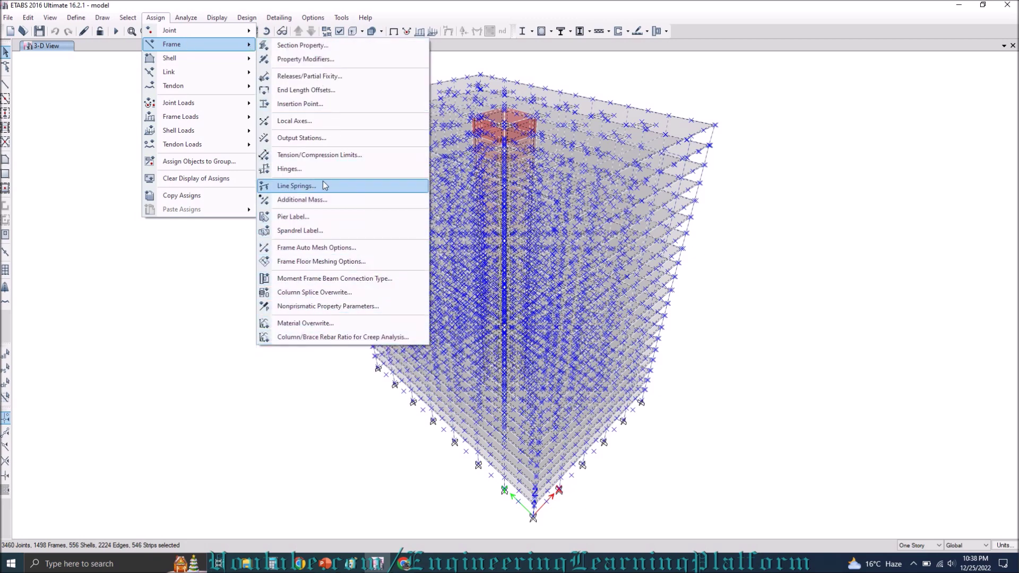
pyautogui.click(317, 247)
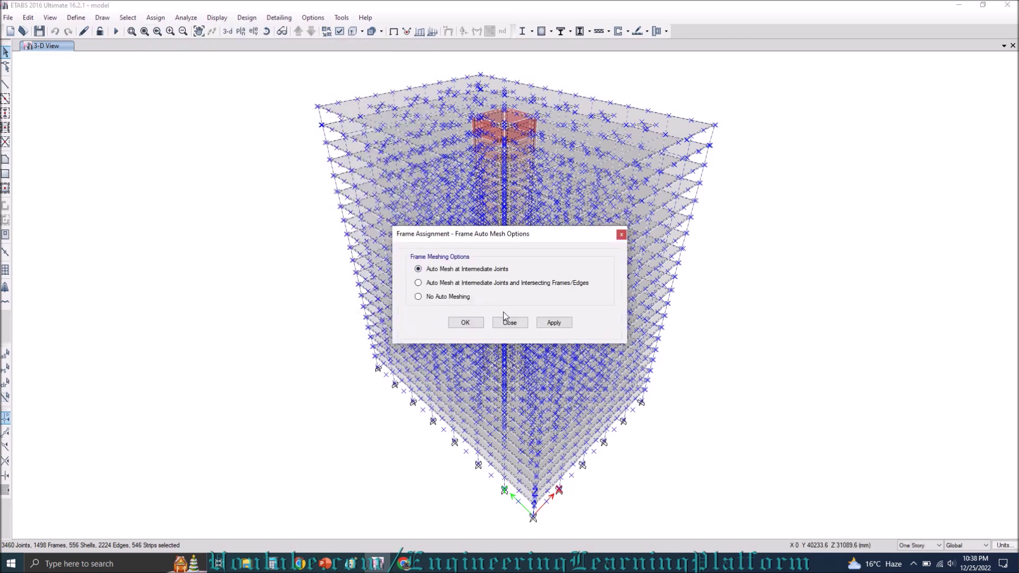
pyautogui.click(512, 325)
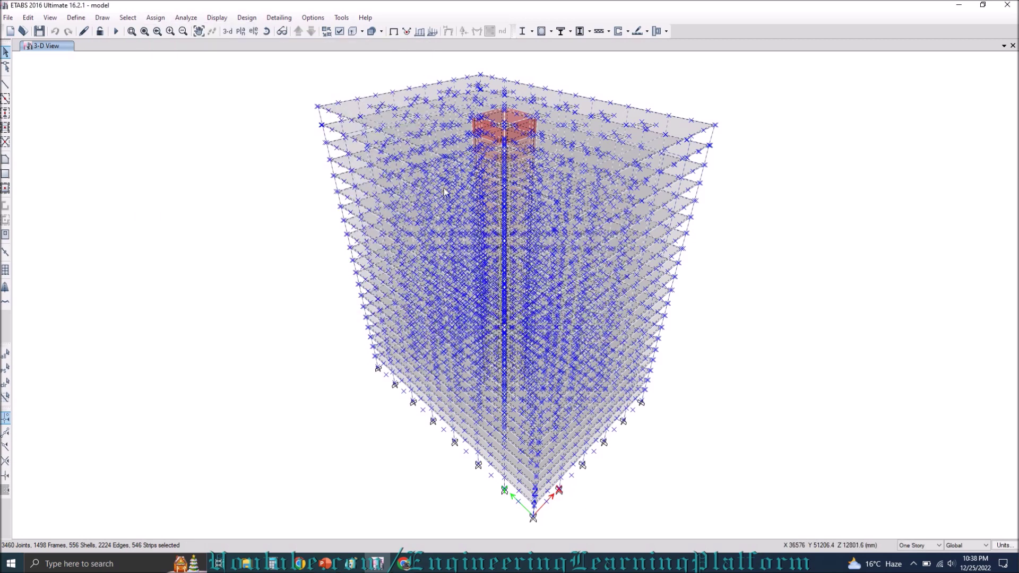
# Look at the frame temperature load settings and their load pattern list, then cancel.
pyautogui.click(156, 18)
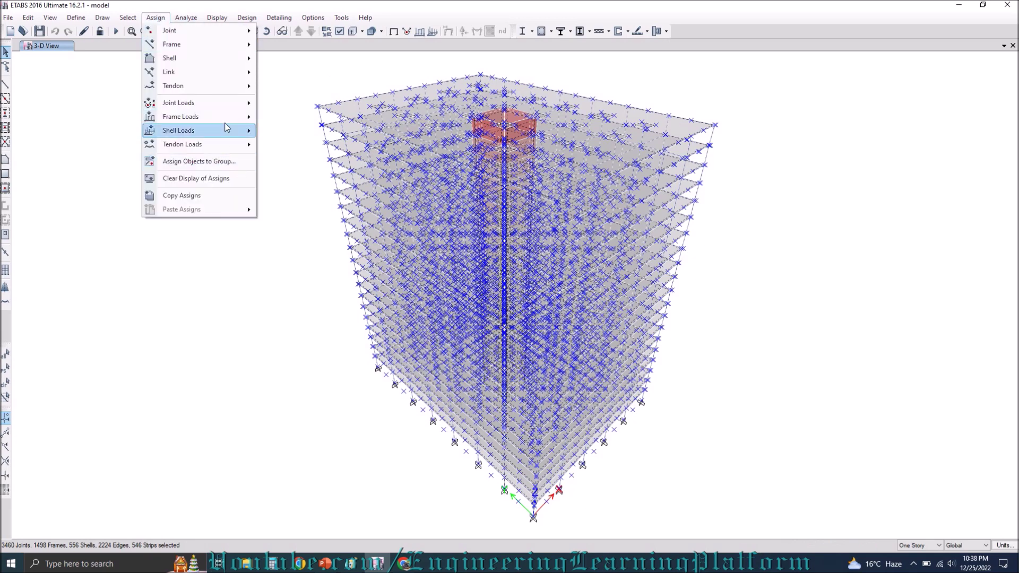
pyautogui.moveTo(244, 117)
pyautogui.click(297, 146)
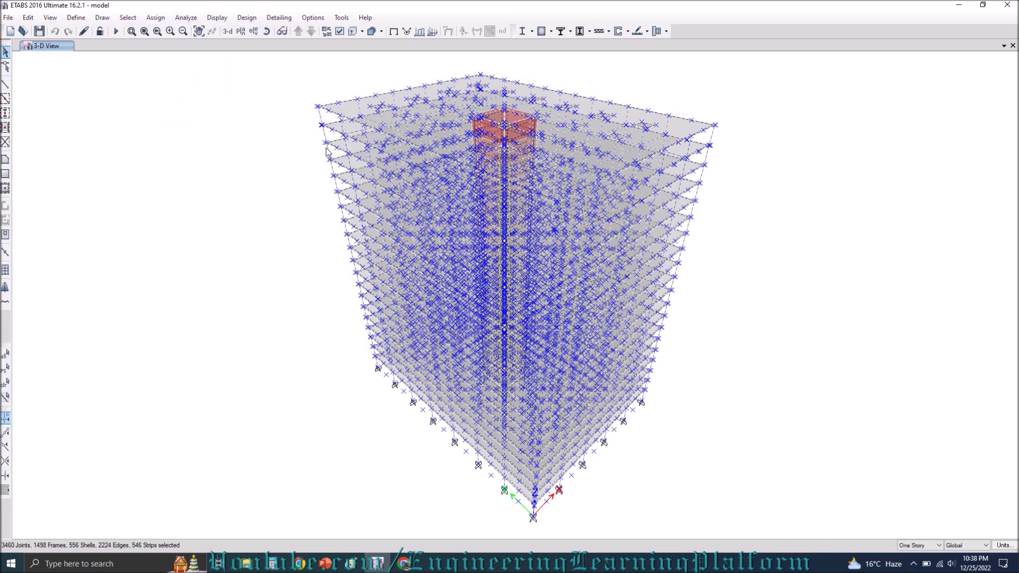
pyautogui.click(552, 250)
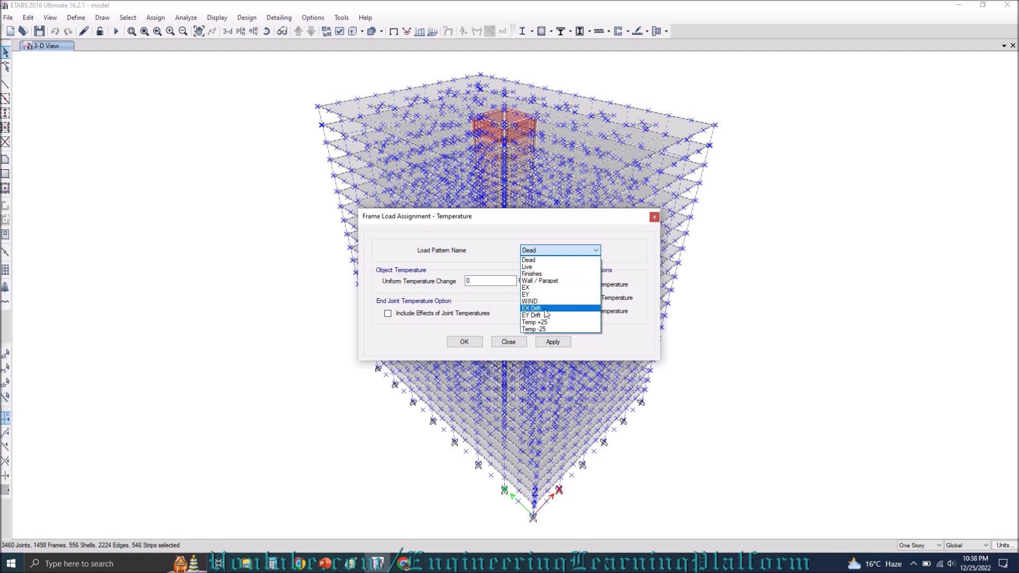
pyautogui.click(540, 260)
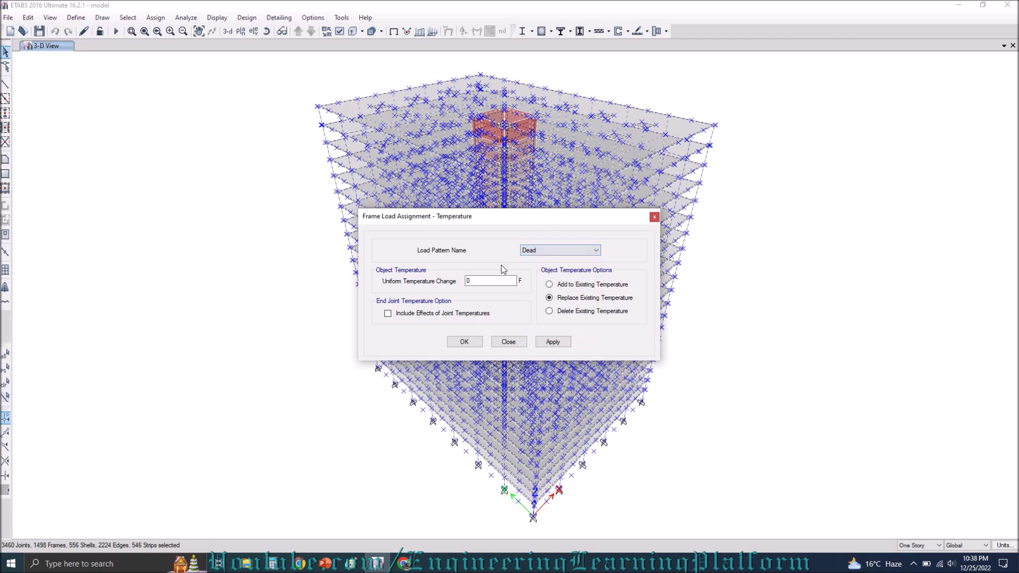
pyautogui.click(509, 342)
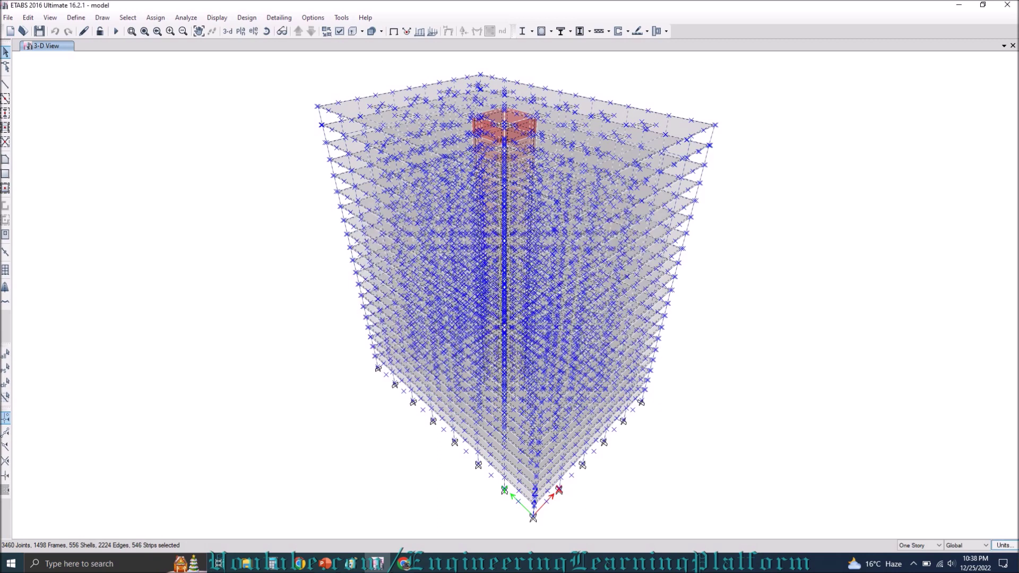
# Change the consistent temperature unit from Fahrenheit to Celsius.
pyautogui.click(1004, 545)
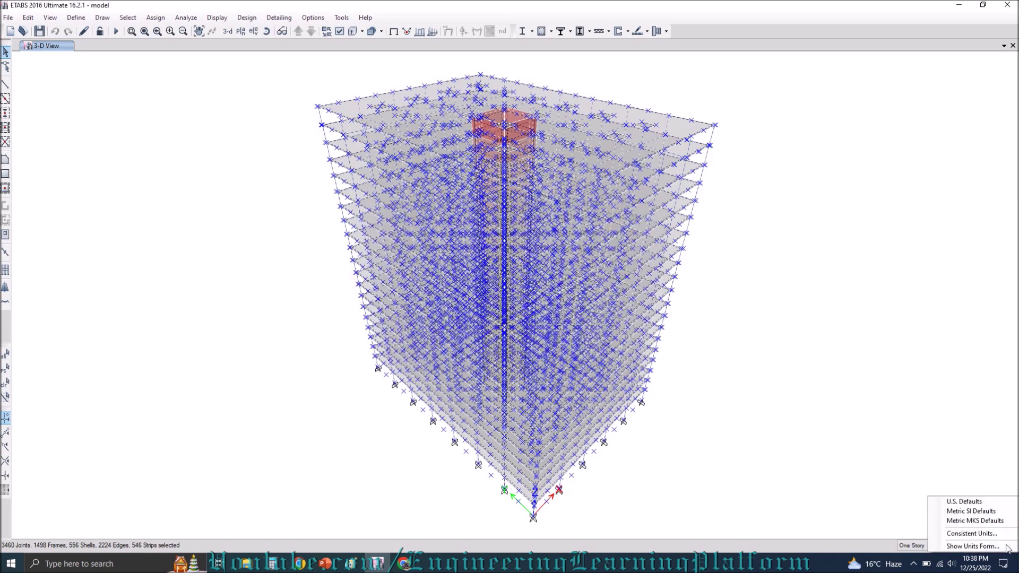
pyautogui.click(991, 534)
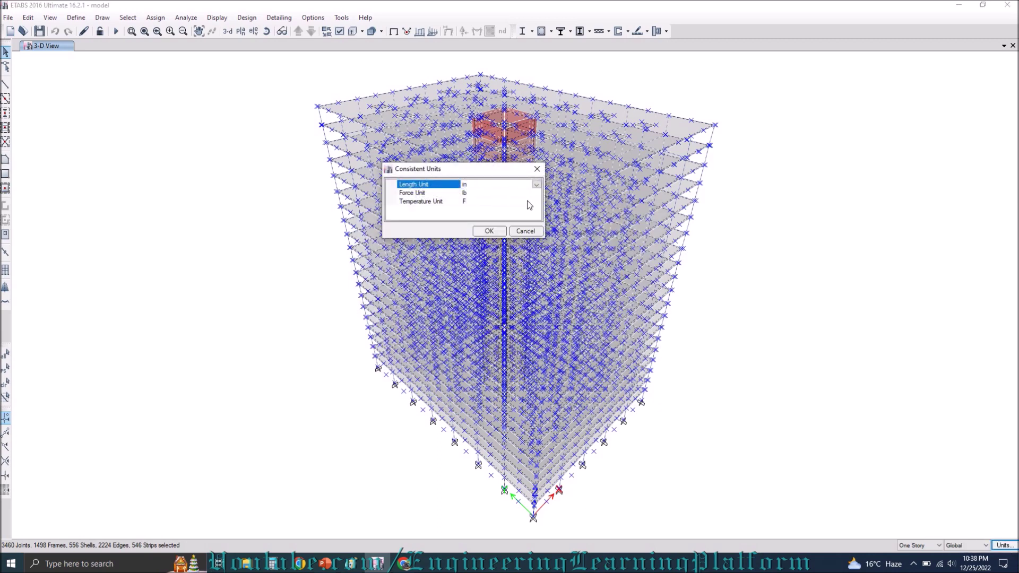
pyautogui.click(525, 202)
pyautogui.click(536, 201)
pyautogui.click(504, 218)
pyautogui.click(489, 231)
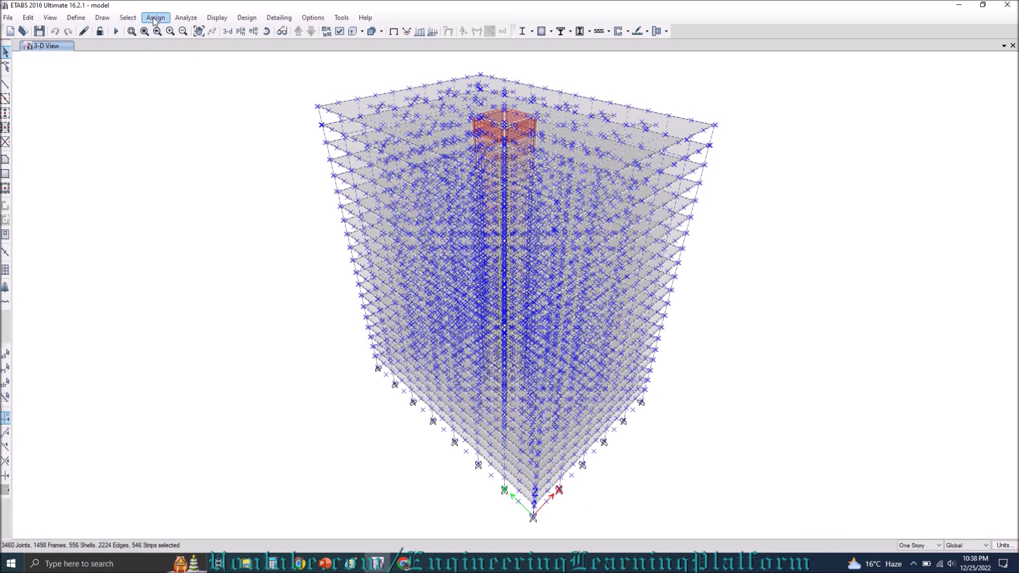
# Apply a 25 °C frame temperature load under Temp +25.
pyautogui.click(154, 20)
pyautogui.moveTo(210, 118)
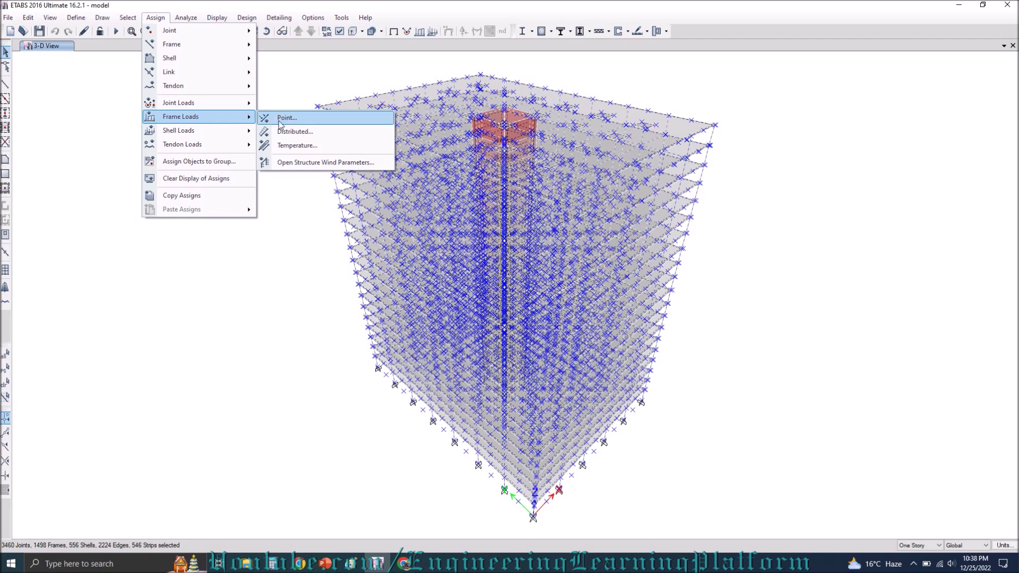
pyautogui.click(297, 146)
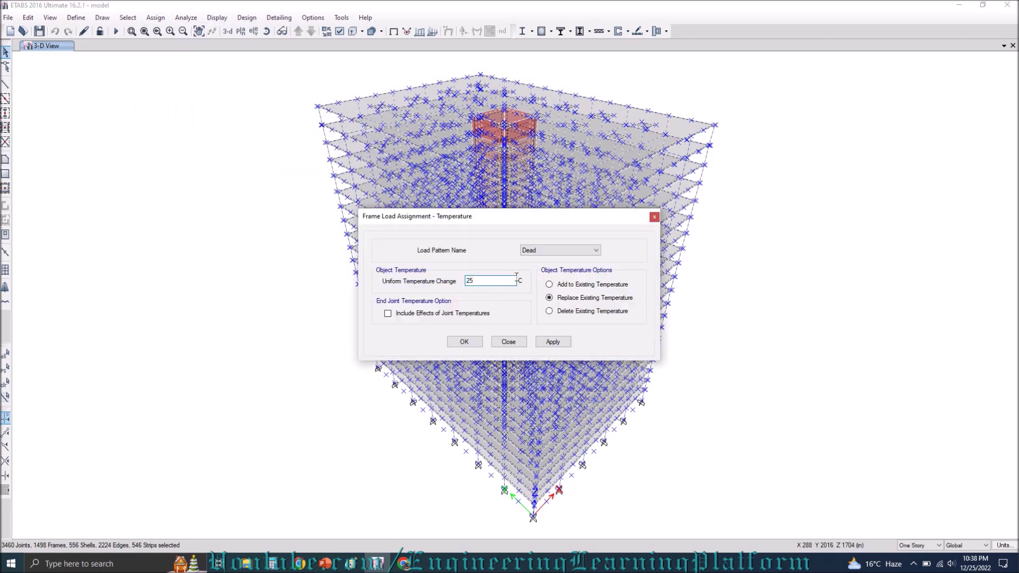
pyautogui.click(557, 250)
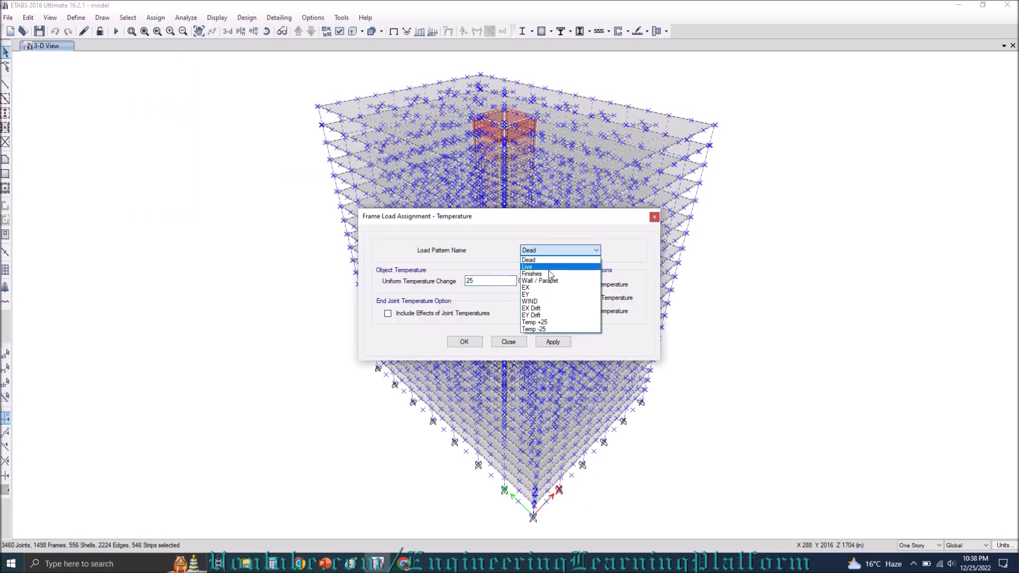
pyautogui.click(536, 322)
pyautogui.click(554, 342)
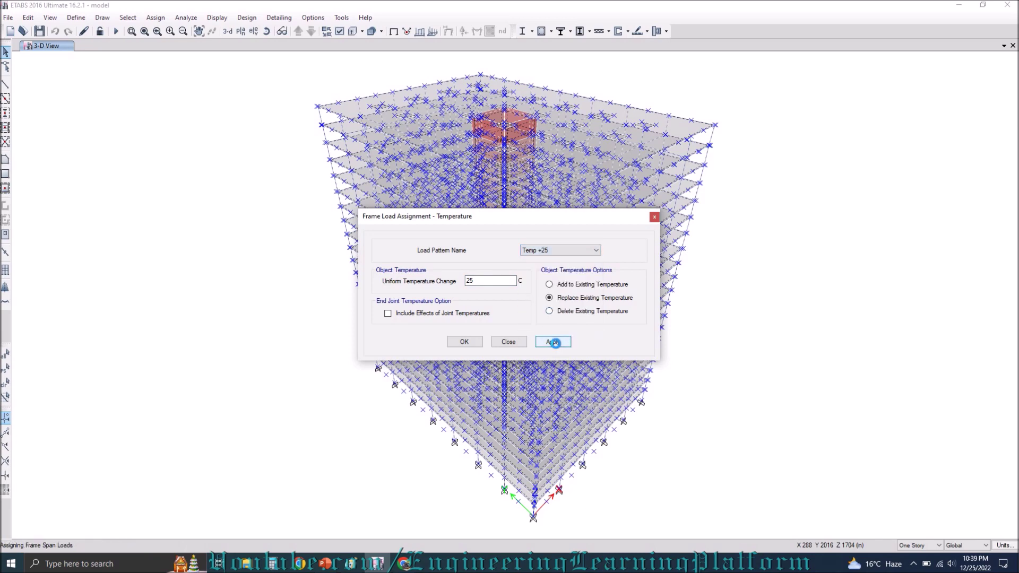
# Apply -25 °C to the reselected frames under Temp -25, then reselect the whole model.
pyautogui.click(5, 382)
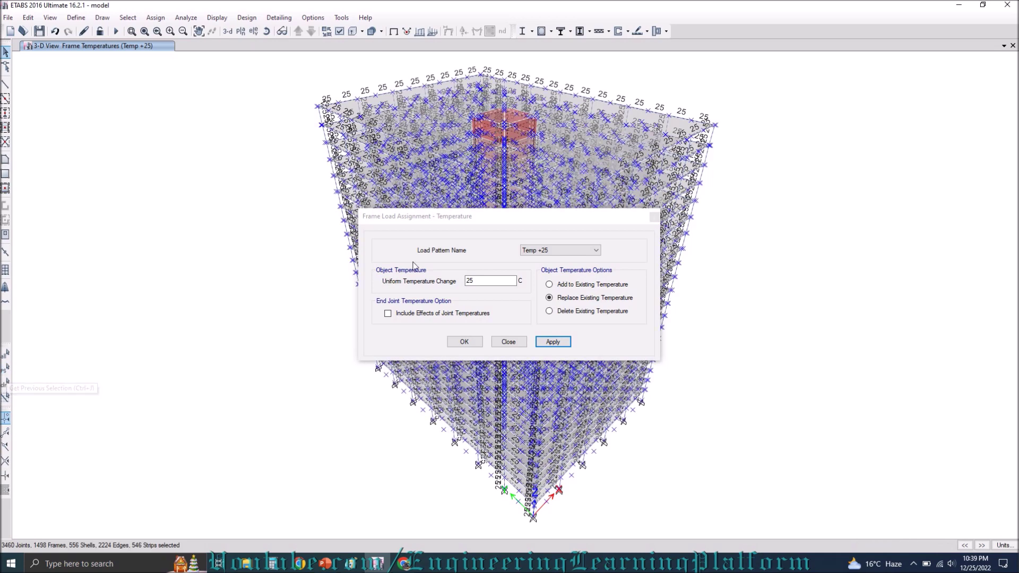
pyautogui.click(584, 250)
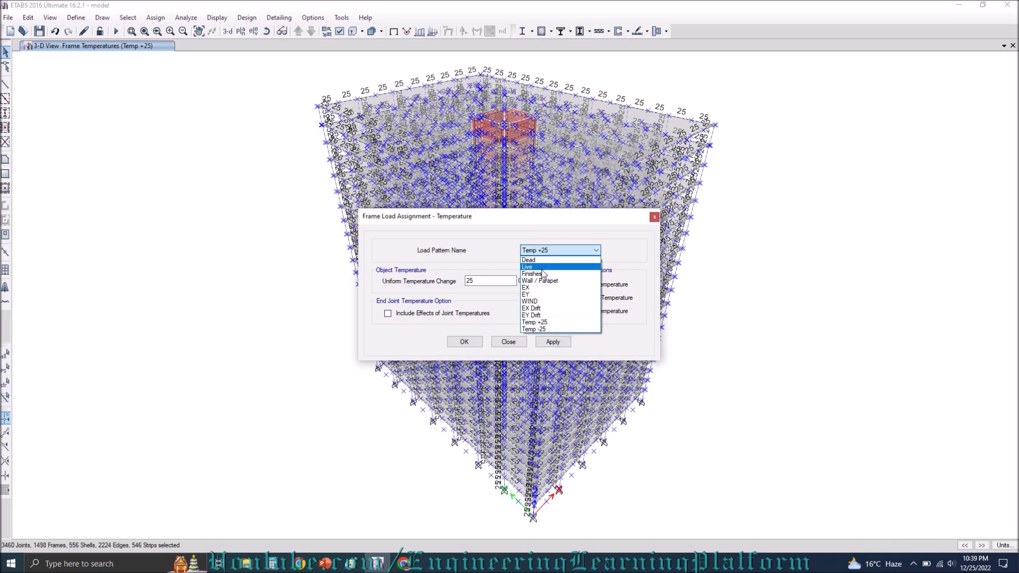
pyautogui.click(550, 329)
pyautogui.doubleClick(469, 281)
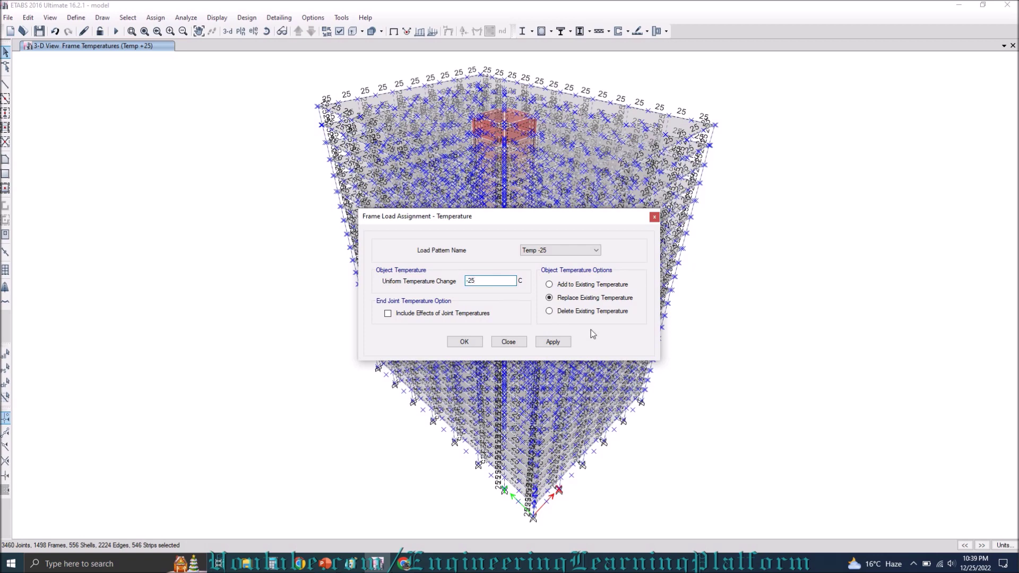
pyautogui.click(566, 342)
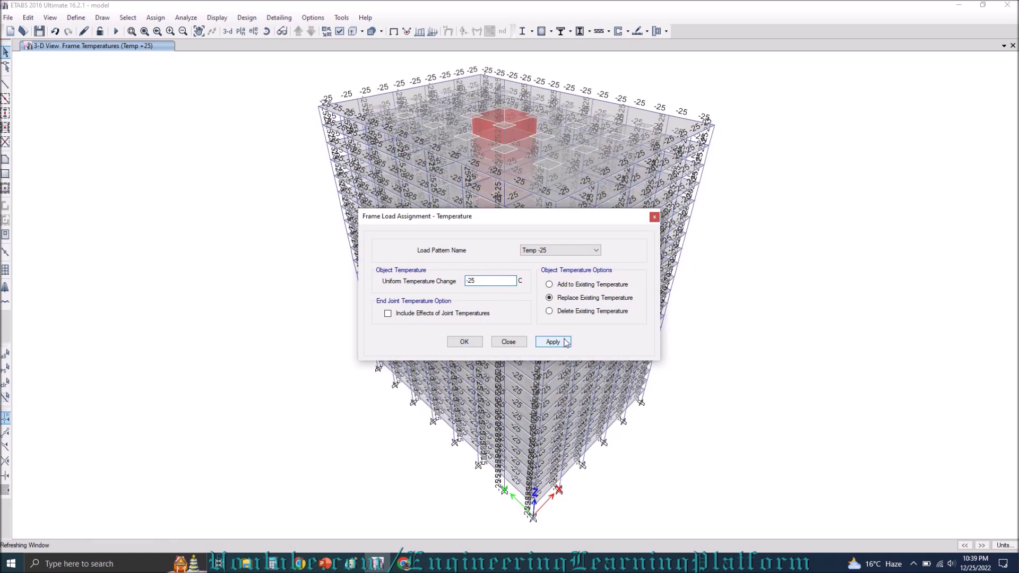
pyautogui.click(465, 343)
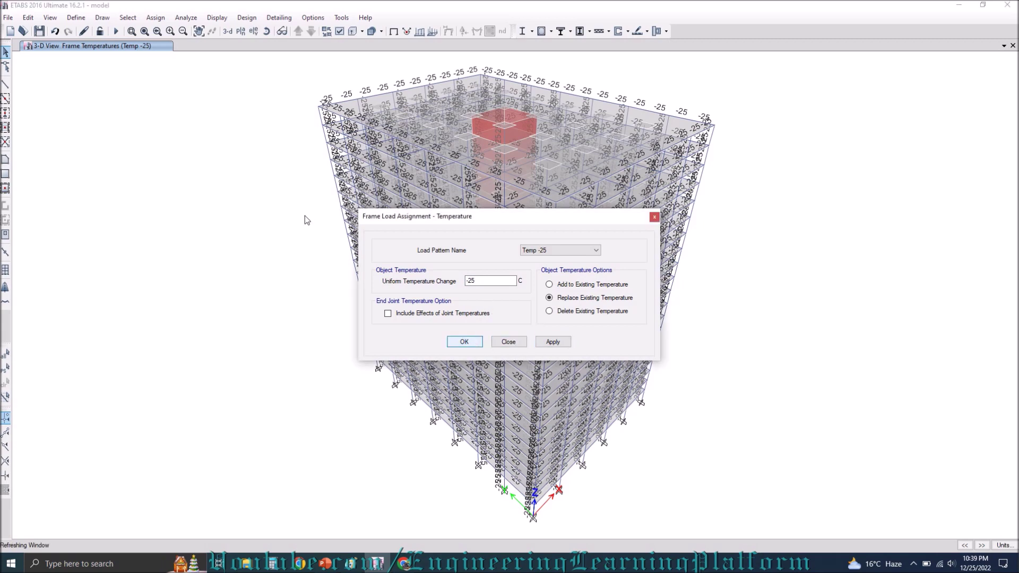
pyautogui.press('Escape')
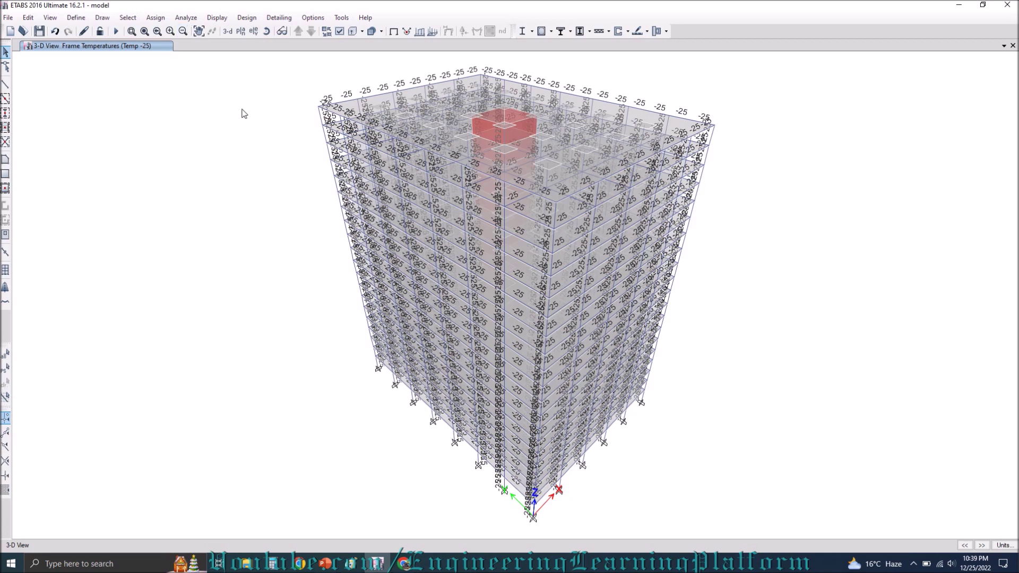
pyautogui.hotkey('ctrl', 'a')
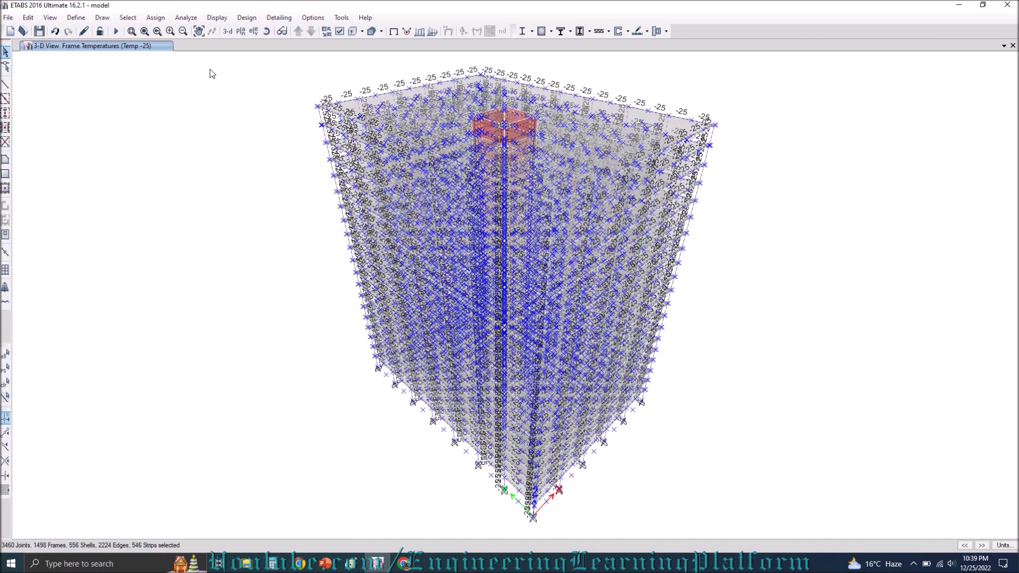
pyautogui.click(155, 18)
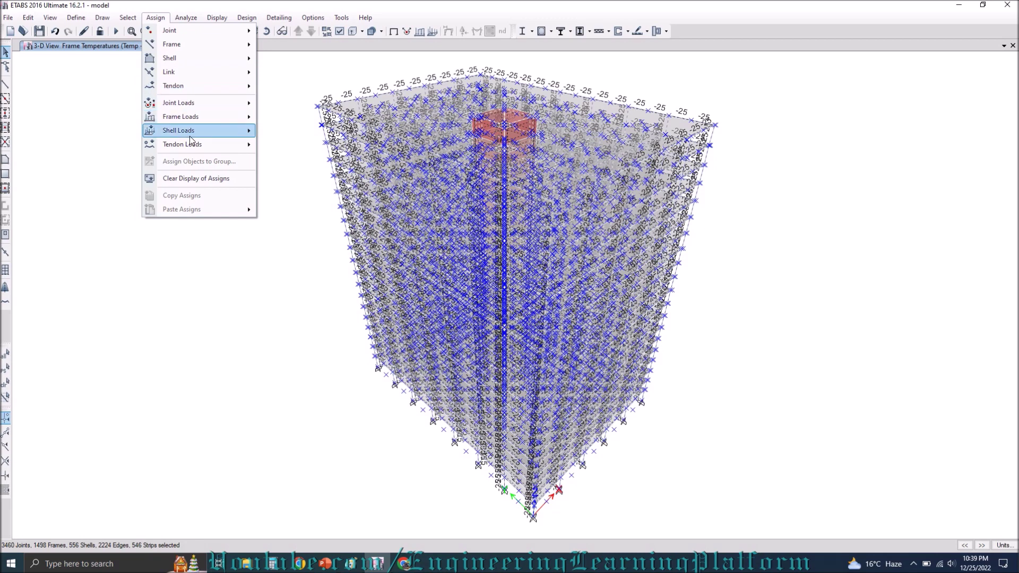
# Apply a +25 °C shell temperature load under Temp +25.
pyautogui.moveTo(191, 133)
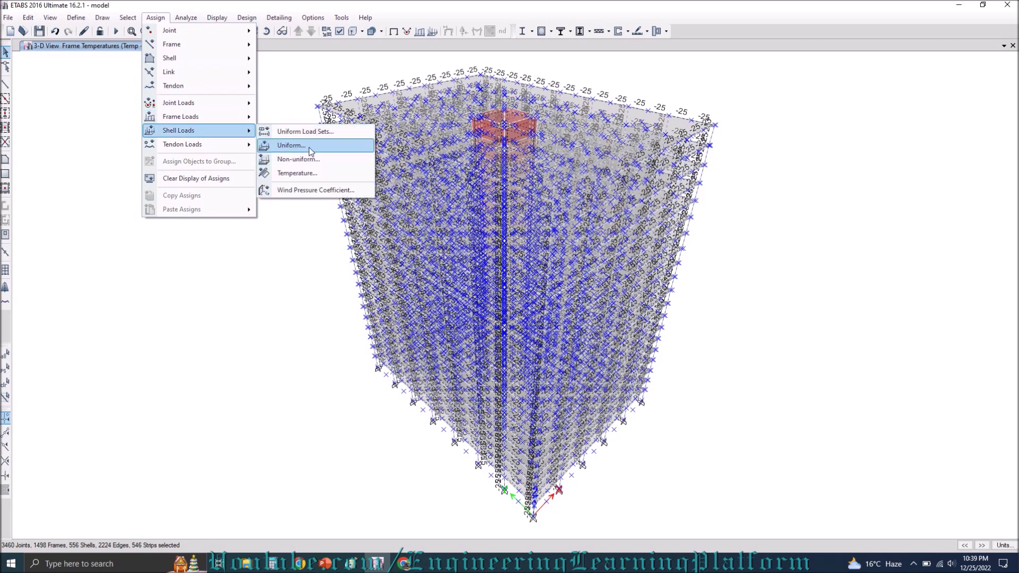
pyautogui.click(310, 172)
pyautogui.click(547, 250)
pyautogui.click(535, 322)
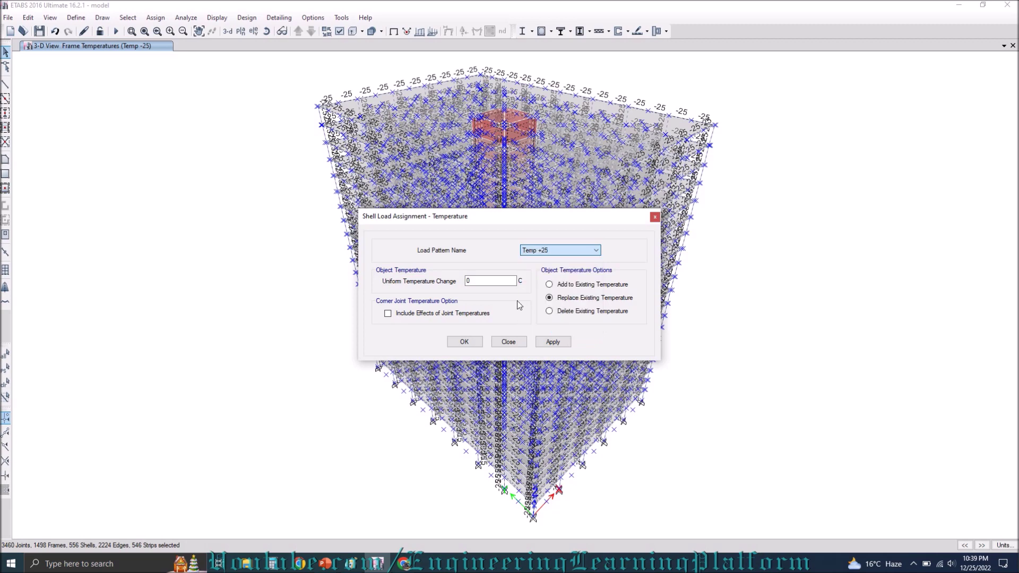
pyautogui.press('Tab')
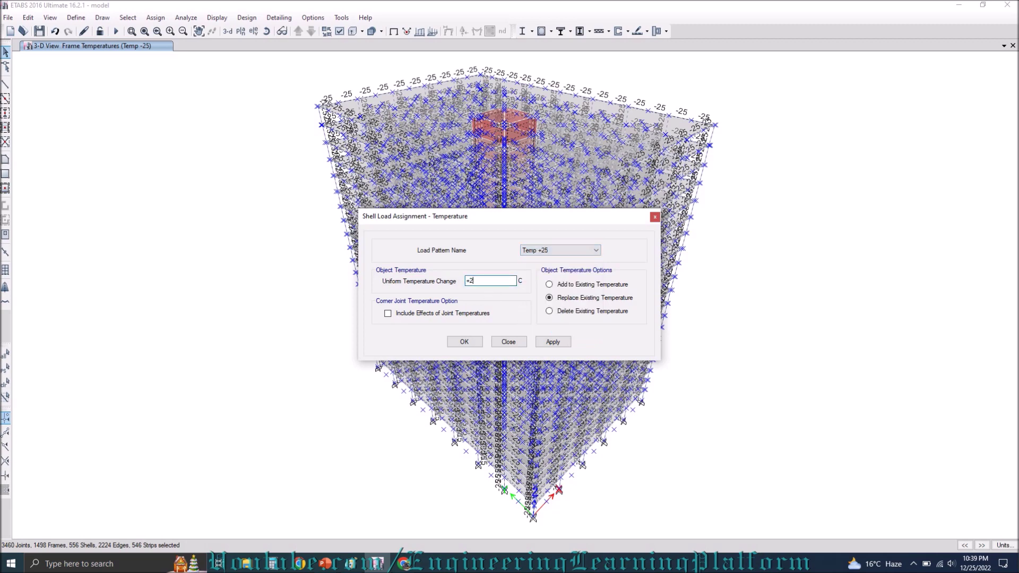
pyautogui.click(553, 342)
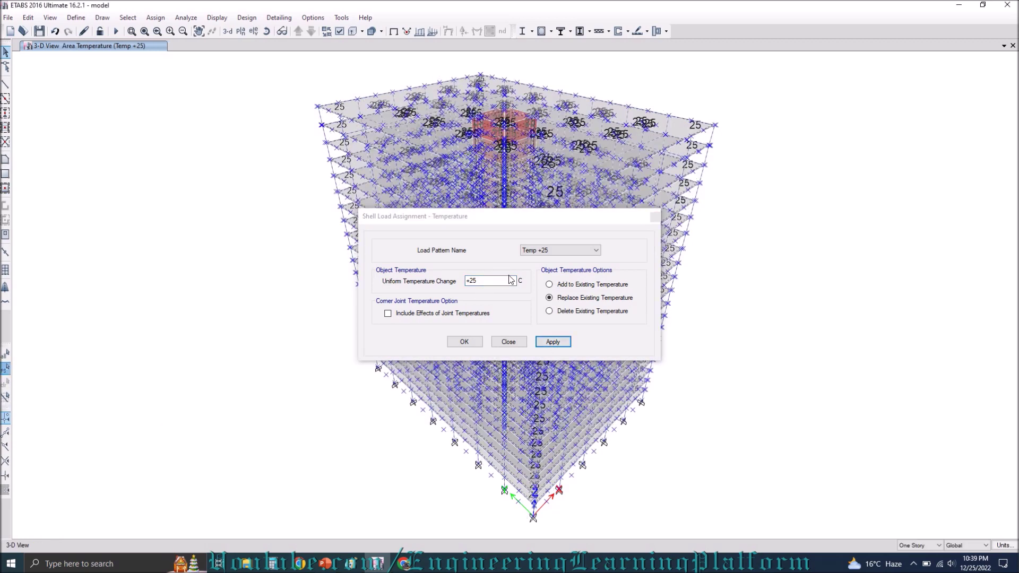
# Apply -25 °C to the shells under Temp -25 and close the dialog.
pyautogui.click(552, 250)
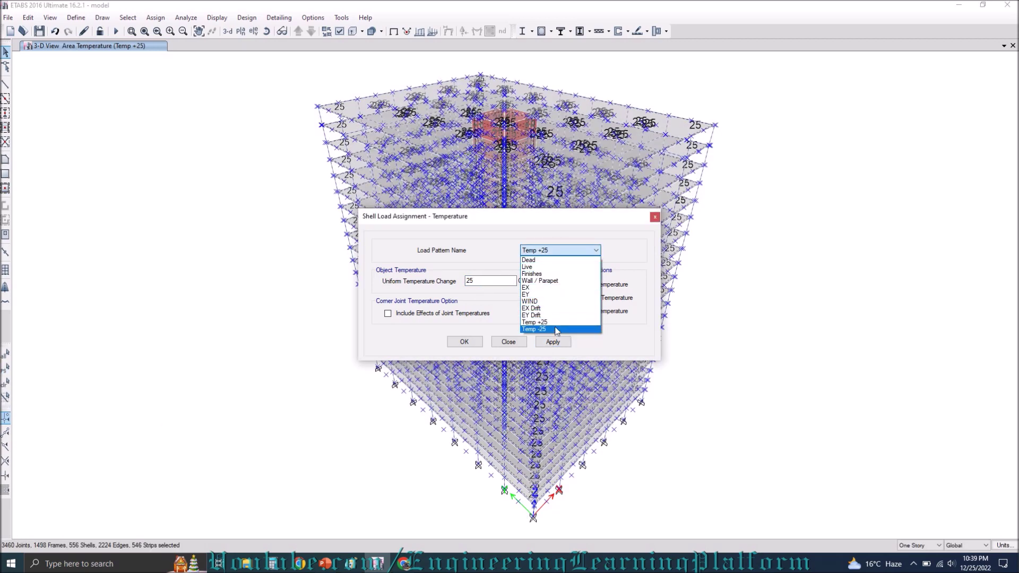
pyautogui.click(533, 329)
pyautogui.click(467, 281)
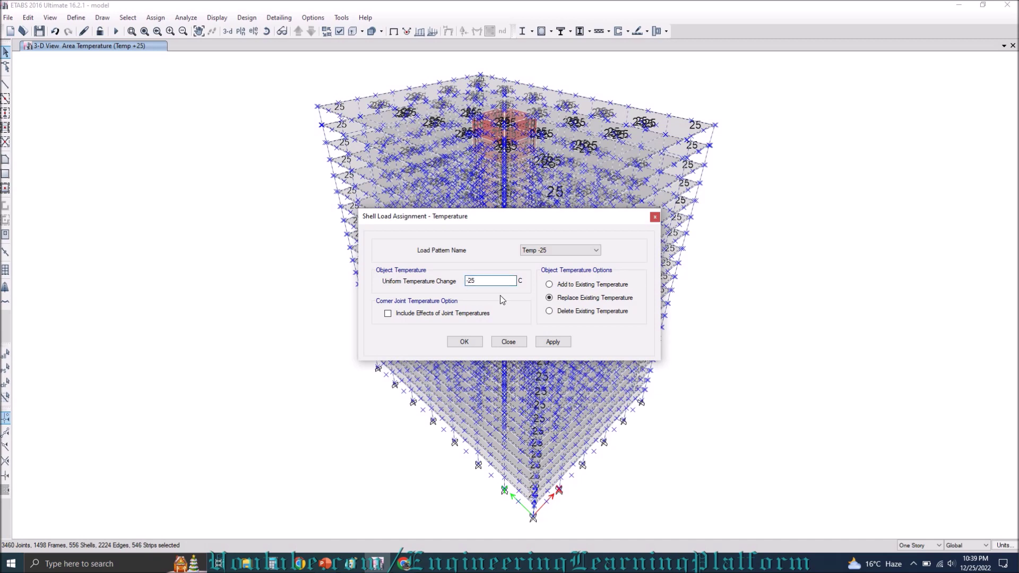
pyautogui.write('-')
pyautogui.click(541, 340)
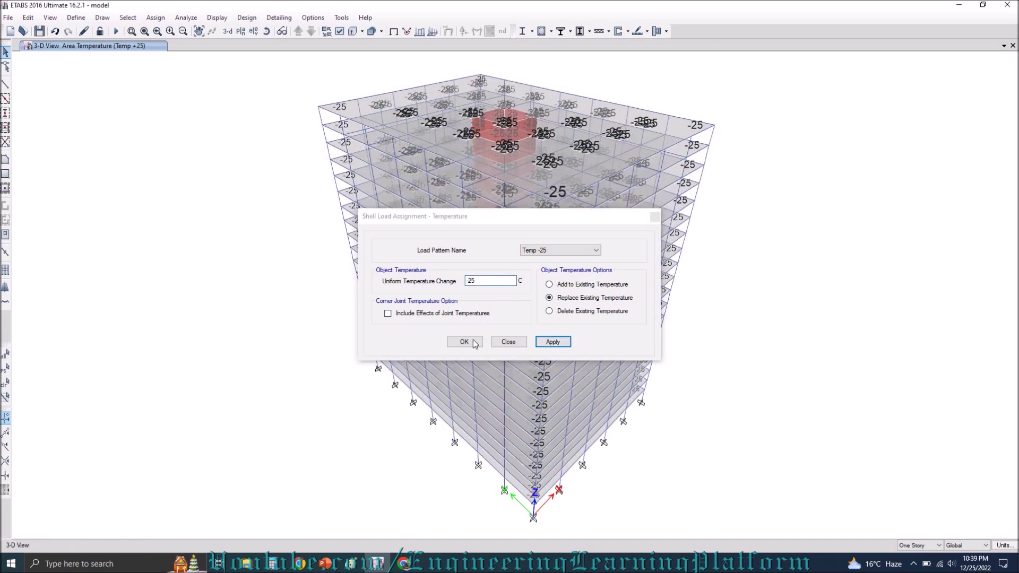
pyautogui.click(464, 342)
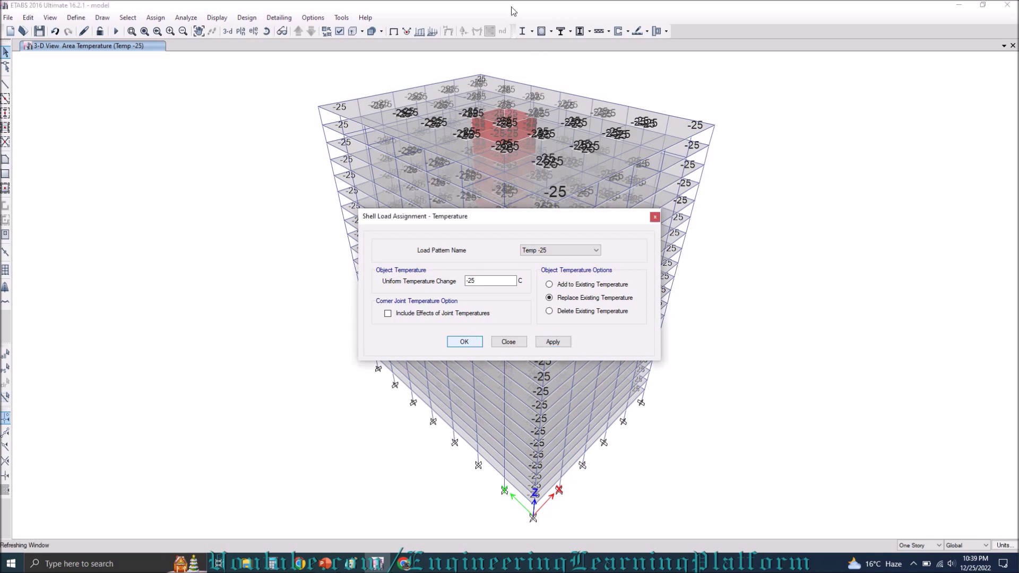
# Hide the temperature load labels and save the model.
pyautogui.click(394, 31)
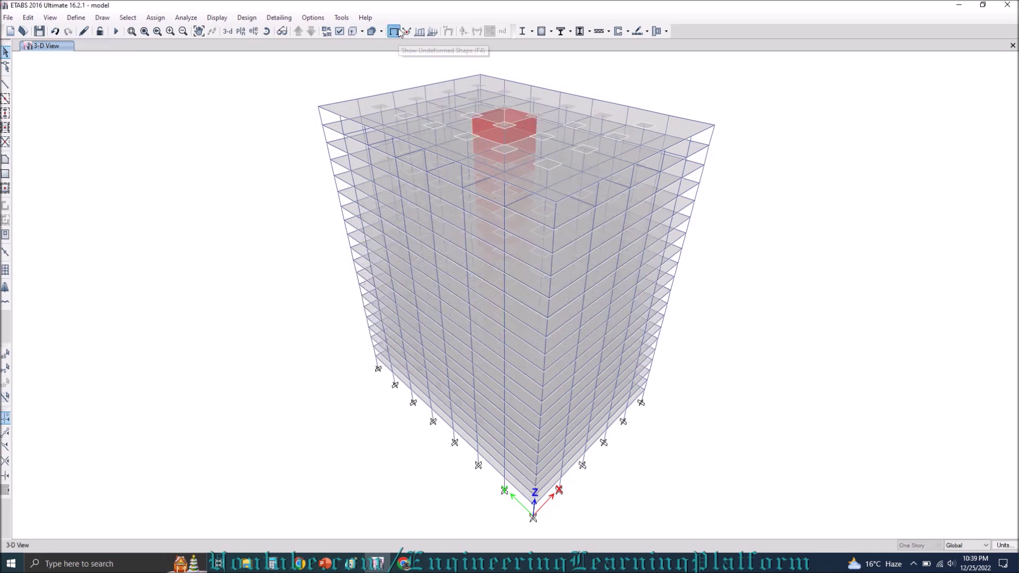
pyautogui.click(38, 31)
pyautogui.click(115, 32)
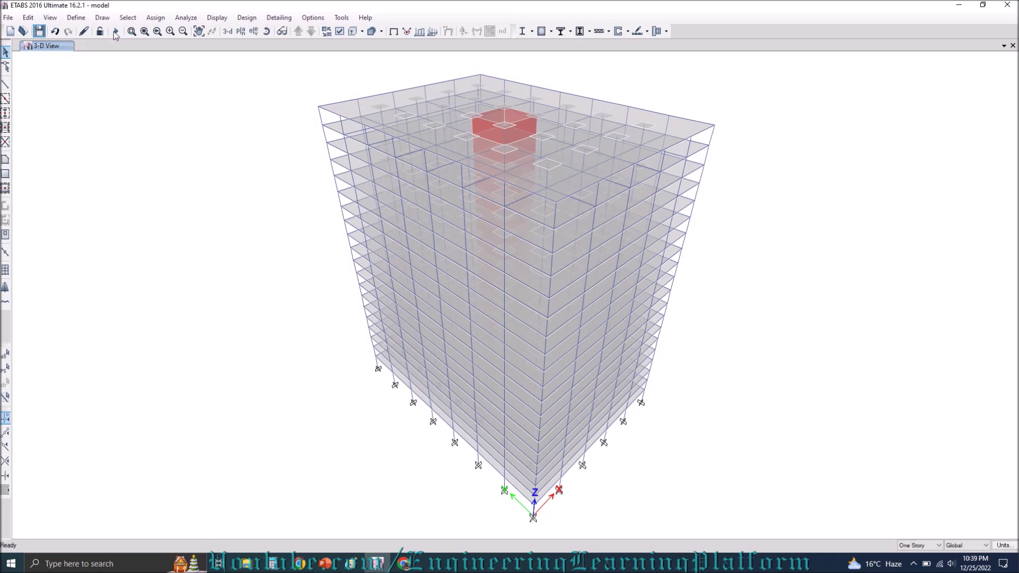
pyautogui.click(117, 33)
# Set only Temp +25 and Temp -25 to run, run the analysis, then switch to Paint.
pyautogui.click(189, 17)
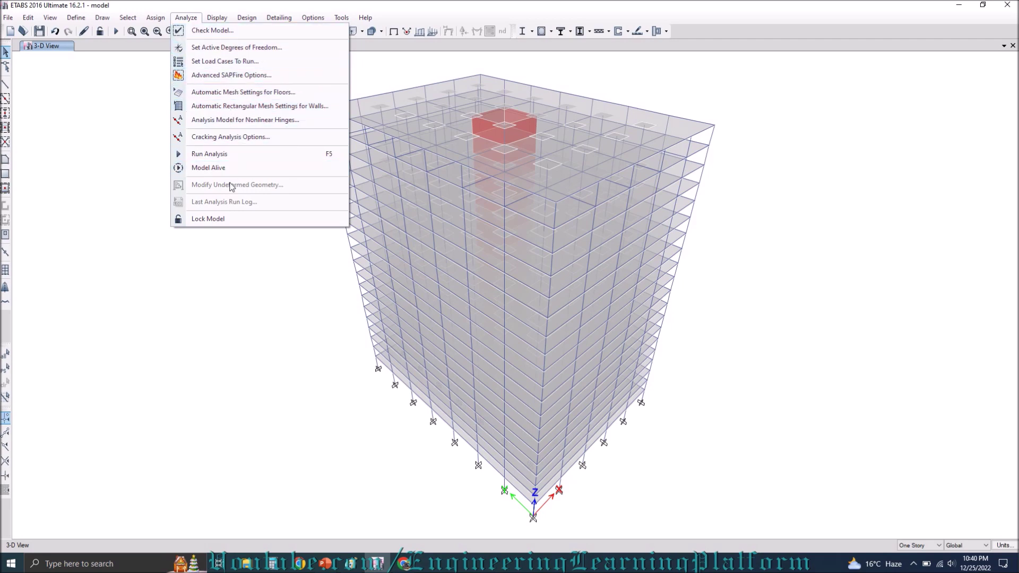
pyautogui.click(228, 61)
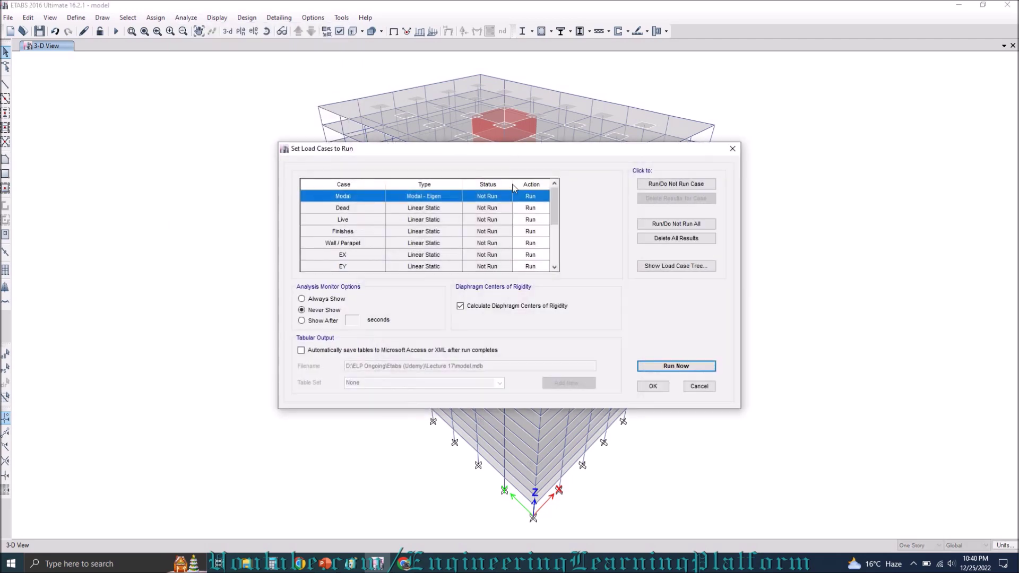
pyautogui.click(703, 225)
pyautogui.scroll(-3, 482, 226)
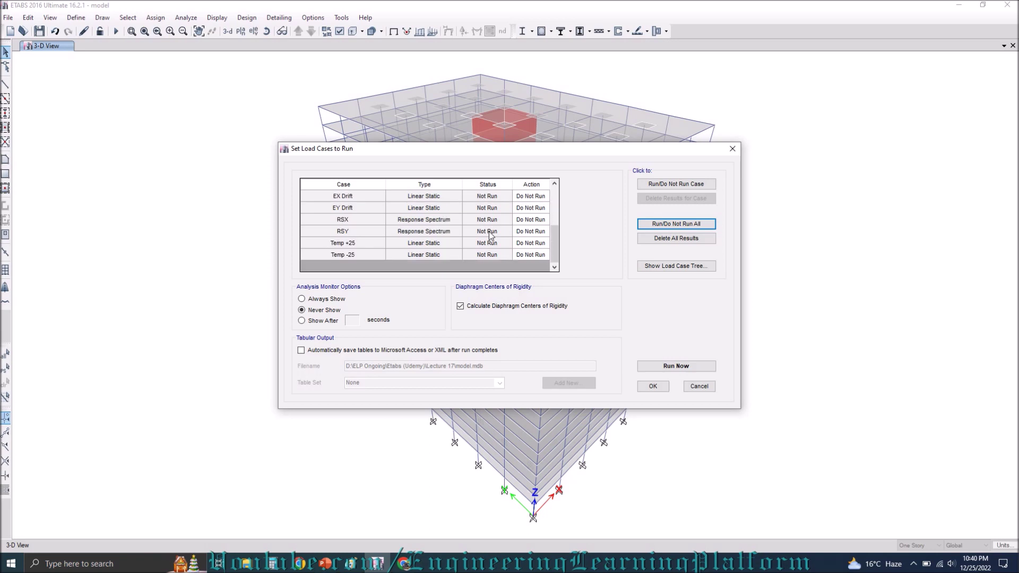
pyautogui.moveTo(460, 248); pyautogui.dragTo(459, 261)
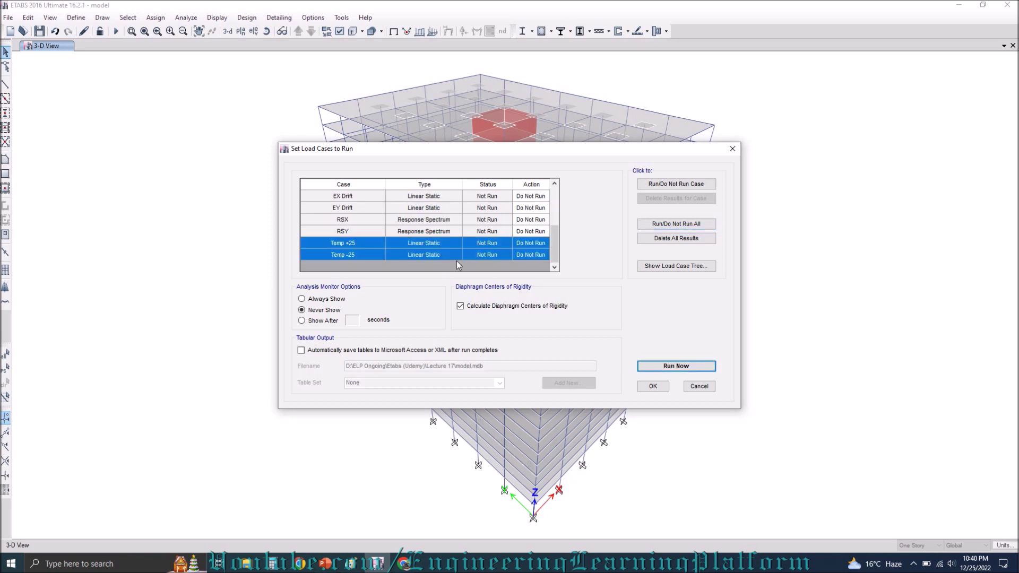
pyautogui.click(670, 186)
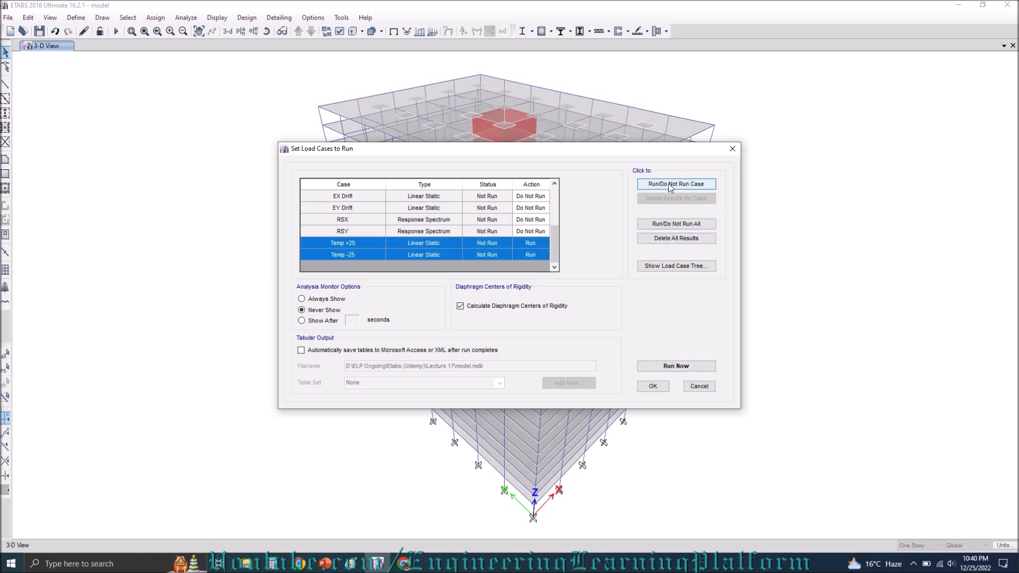
pyautogui.click(681, 366)
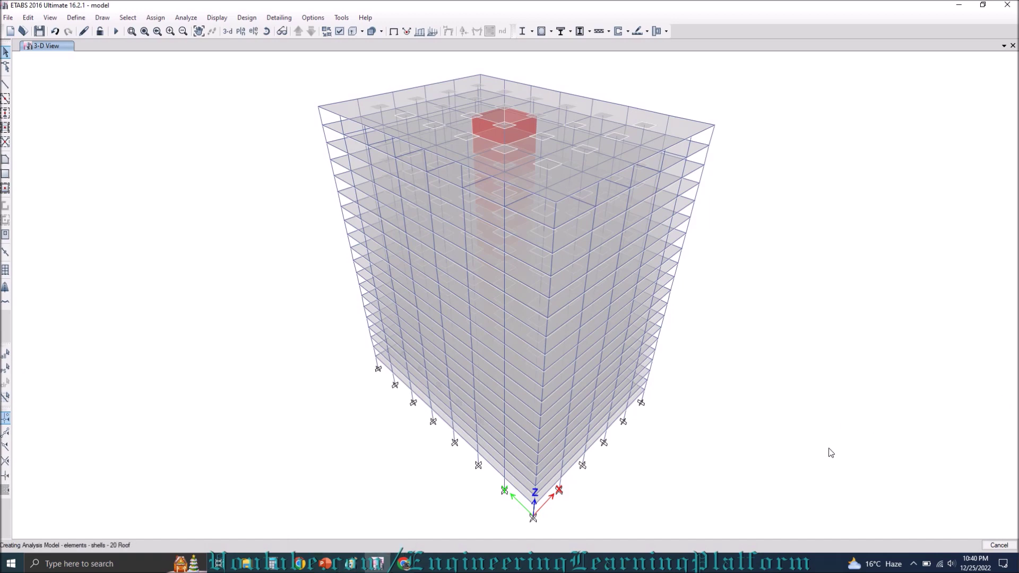
pyautogui.click(351, 563)
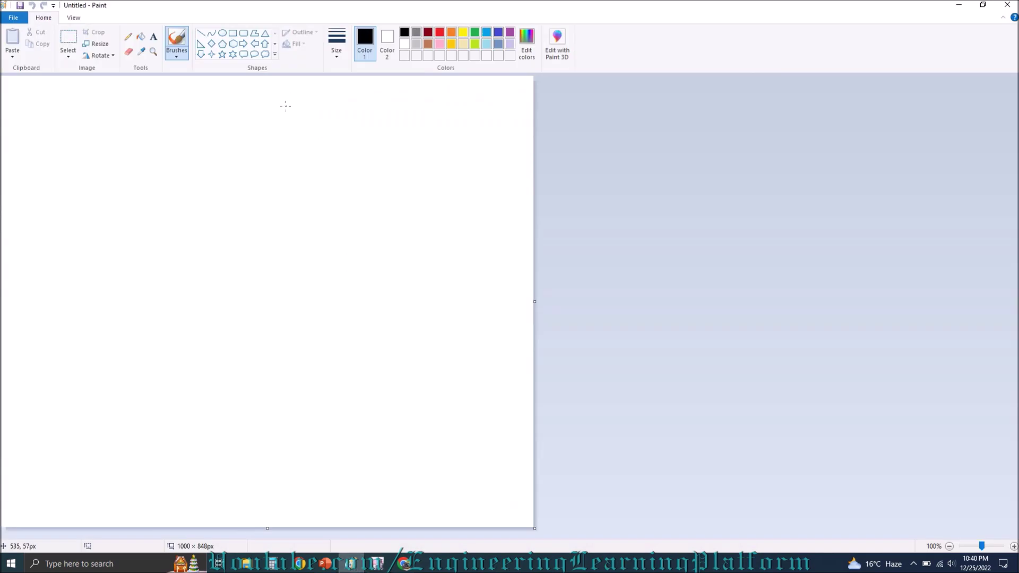
# Draw two tall black rectangles side by side.
pyautogui.click(232, 33)
pyautogui.moveTo(121, 136)
pyautogui.mouseDown()
pyautogui.moveTo(207, 360)
pyautogui.moveTo(239, 411)
pyautogui.mouseUp()
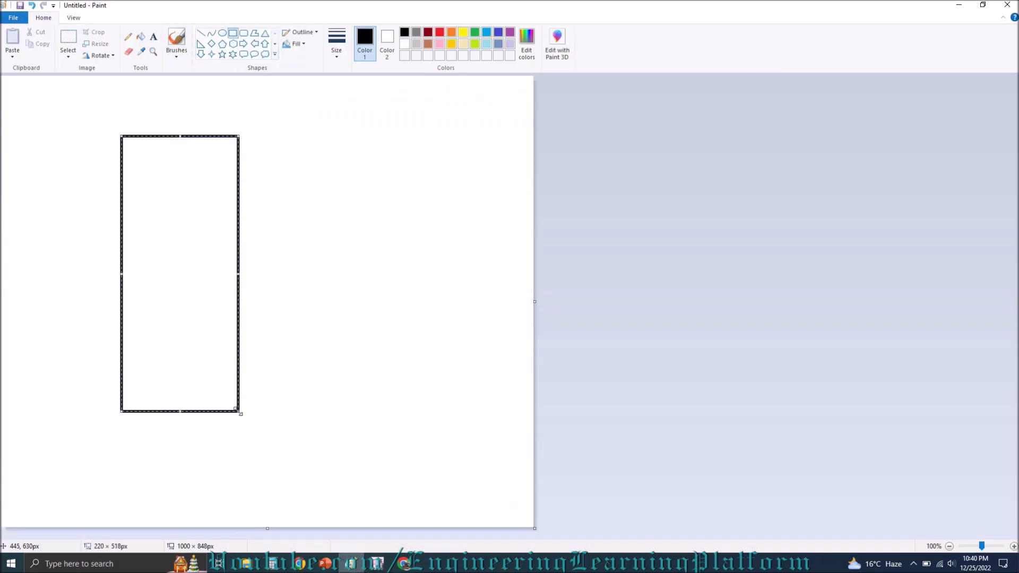
pyautogui.moveTo(252, 135); pyautogui.dragTo(398, 410)
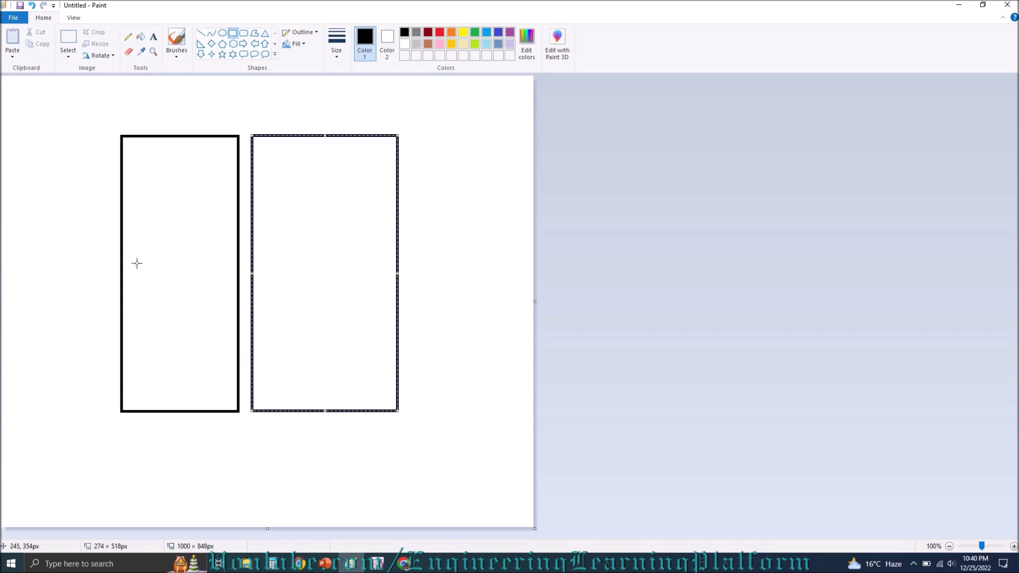
# Try gap lines with the Line and Pencil tools, then undo back to the first rectangle.
pyautogui.click(201, 33)
pyautogui.moveTo(237, 149)
pyautogui.keyDown('shift'); pyautogui.mouseDown()
pyautogui.moveTo(252, 151)
pyautogui.moveTo(232, 157)
pyautogui.moveTo(247, 158)
pyautogui.mouseUp(); pyautogui.keyUp('shift')
pyautogui.click(266, 102)
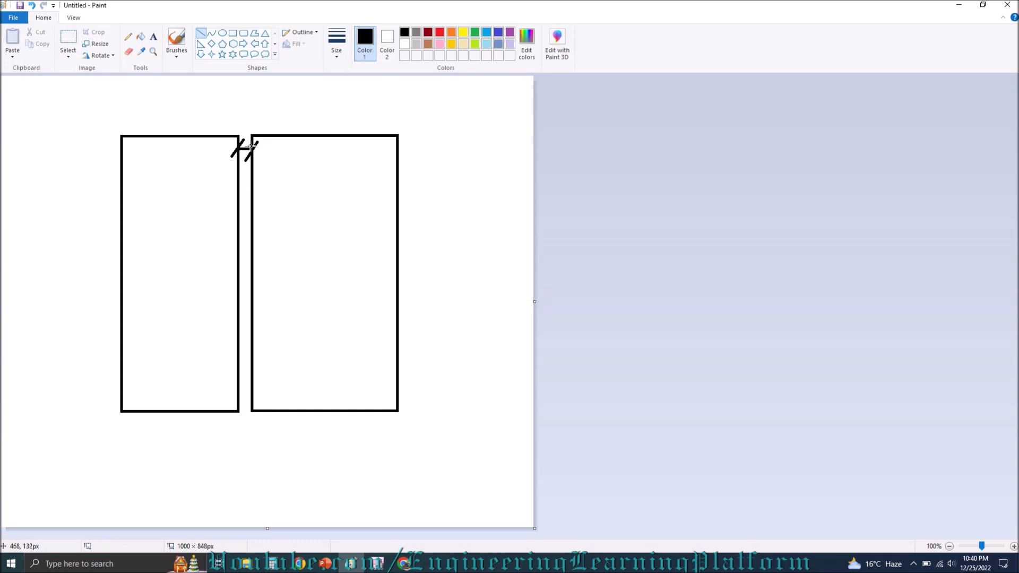
pyautogui.moveTo(246, 148); pyautogui.dragTo(252, 104)
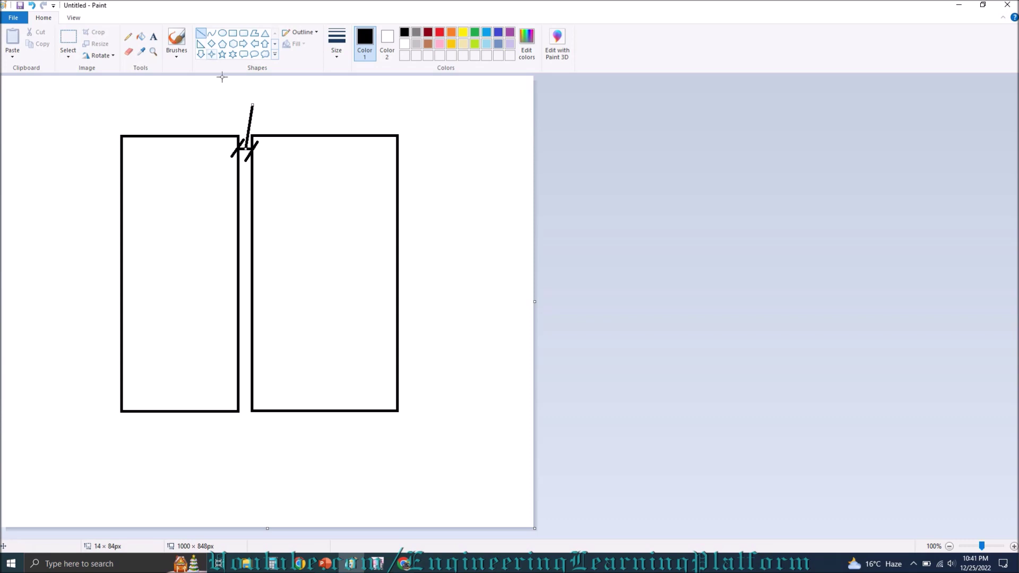
pyautogui.hotkey('ctrl', 'z')
pyautogui.moveTo(248, 147); pyautogui.dragTo(253, 113)
pyautogui.hotkey('ctrl', 'z')
pyautogui.click(128, 36)
pyautogui.moveTo(248, 149); pyautogui.dragTo(243, 124)
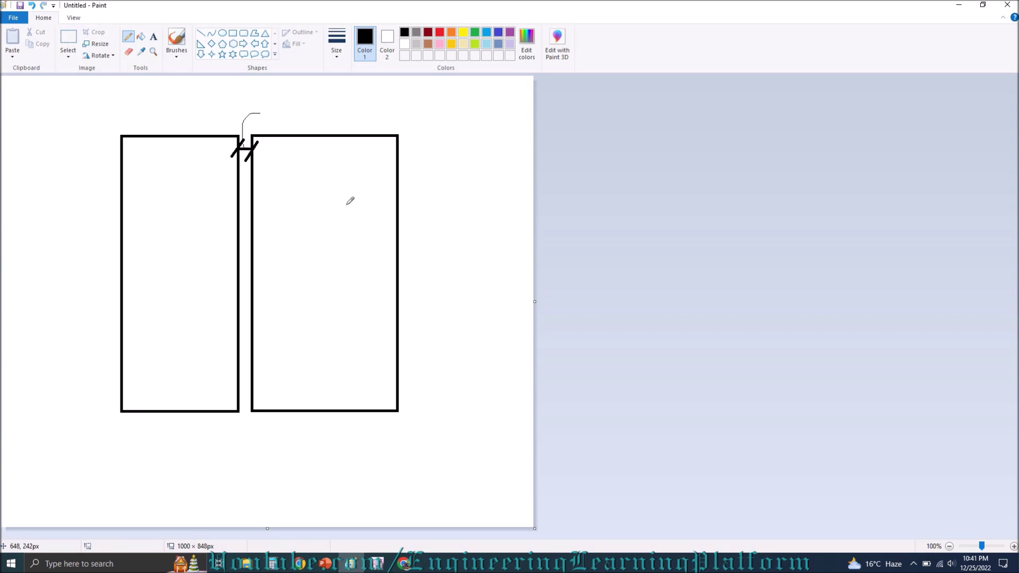
pyautogui.hotkey('ctrl', 'z')
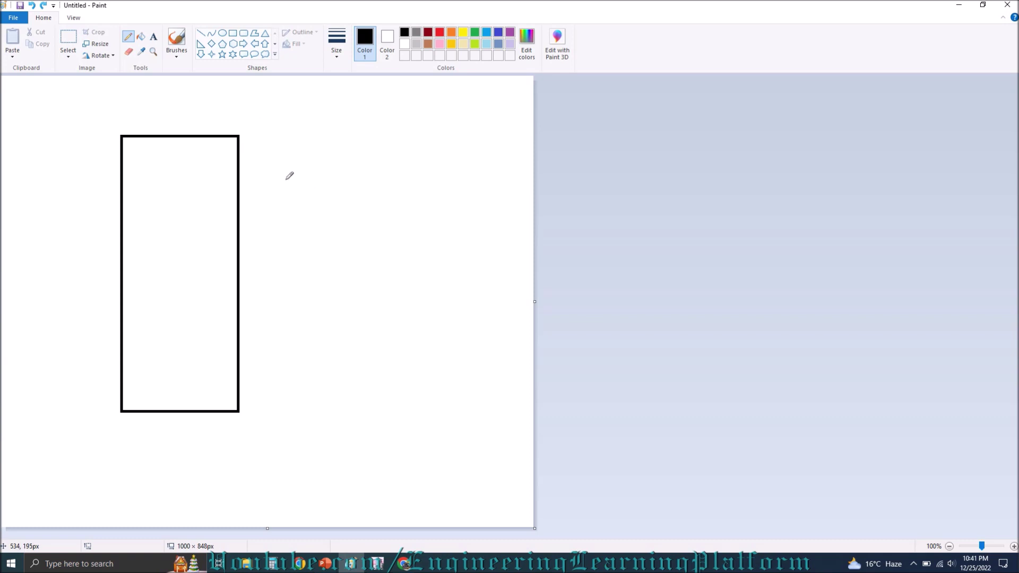
# Draw a red outline around the first black building rectangle.
pyautogui.click(233, 34)
pyautogui.click(439, 32)
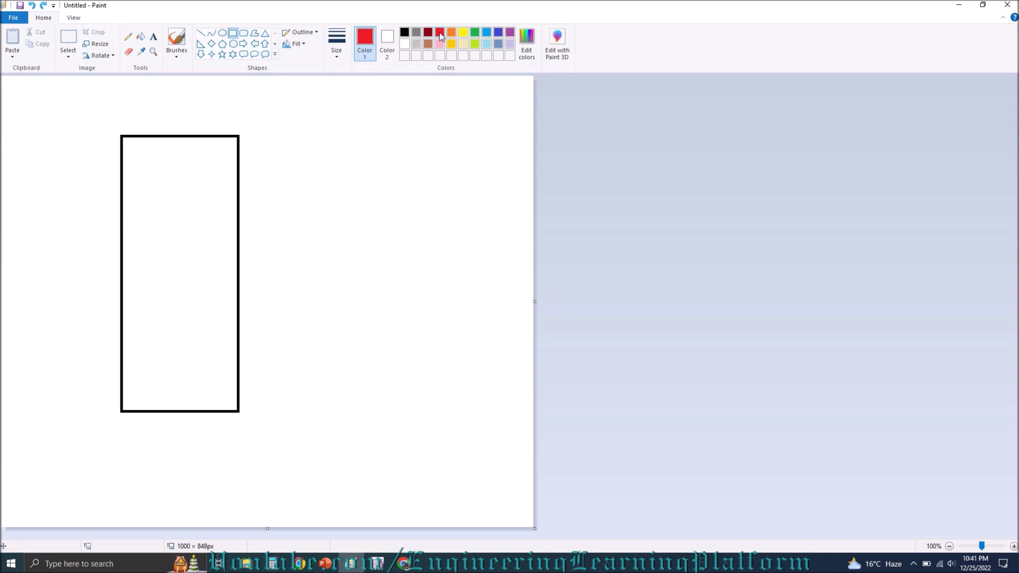
pyautogui.moveTo(118, 131); pyautogui.dragTo(242, 412)
pyautogui.click(405, 33)
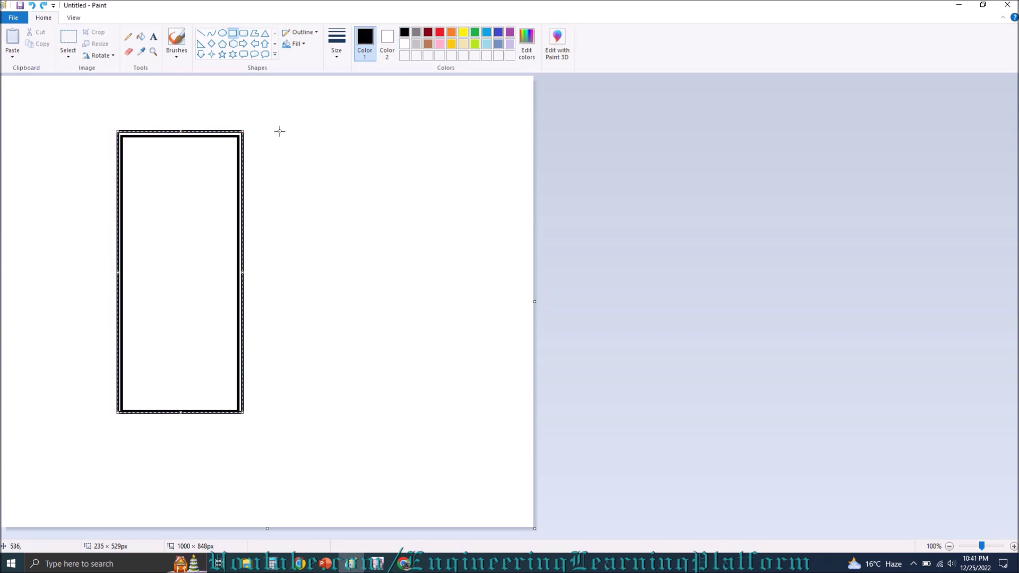
pyautogui.click(287, 141)
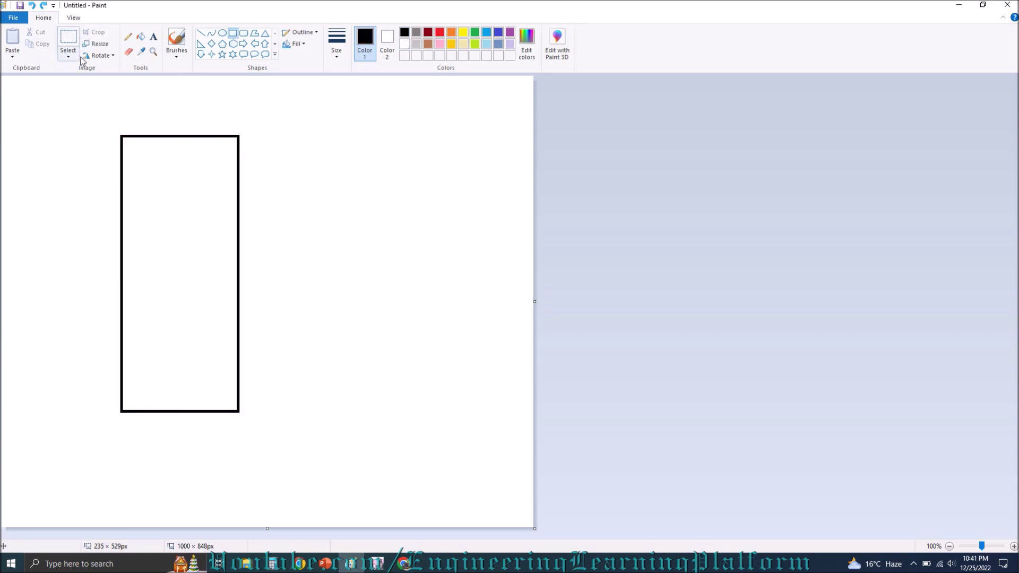
pyautogui.click(439, 32)
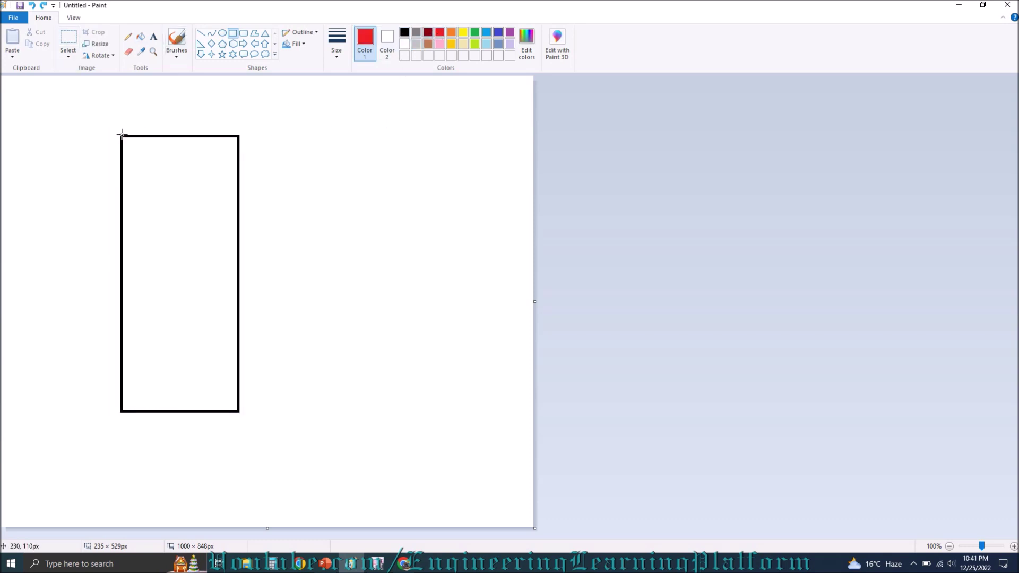
pyautogui.moveTo(116, 132); pyautogui.dragTo(241, 412)
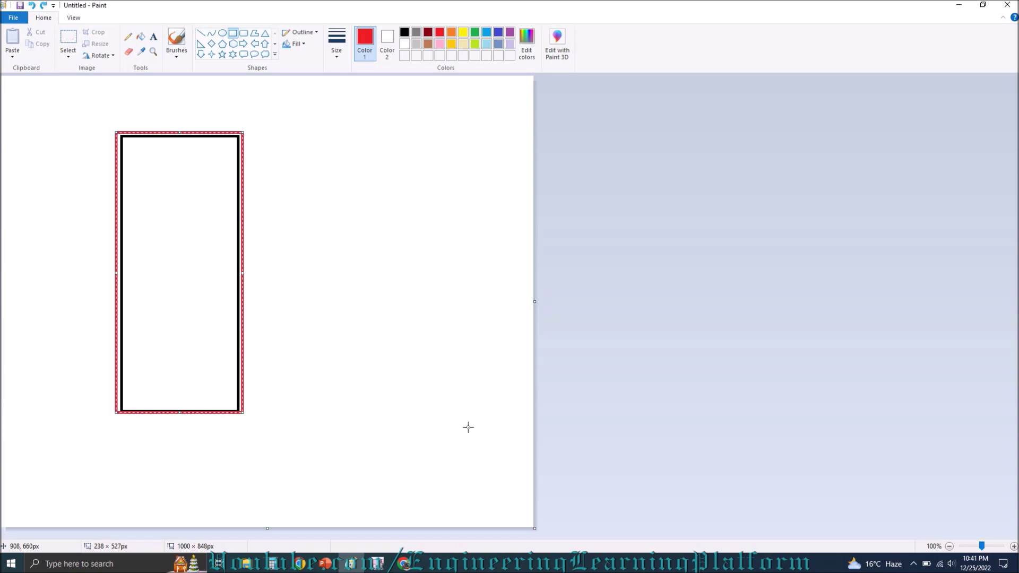
# Draw a black ground line across the canvas and a second black building on it.
pyautogui.click(201, 33)
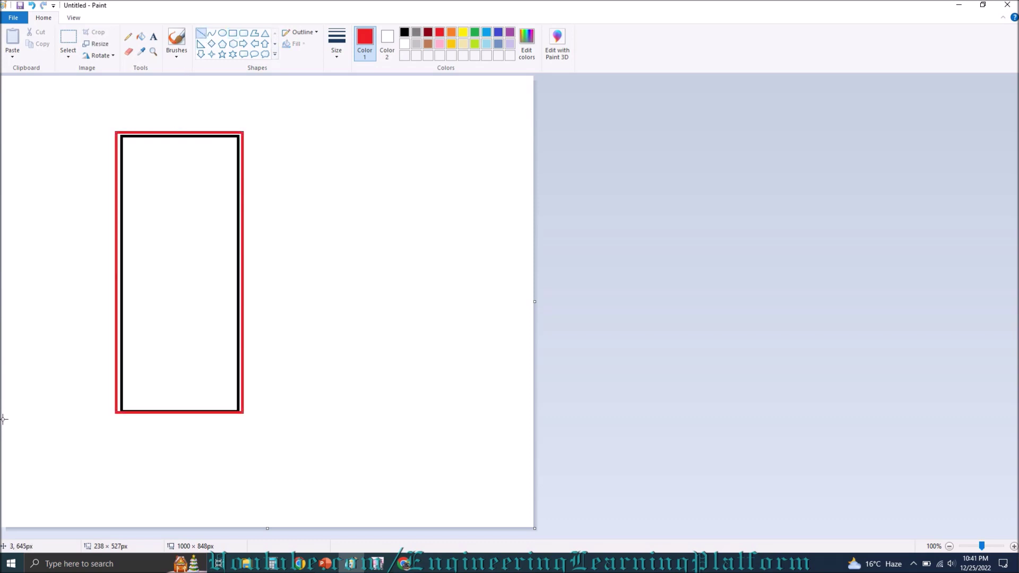
pyautogui.moveTo(4, 416); pyautogui.dragTo(533, 414)
pyautogui.click(404, 33)
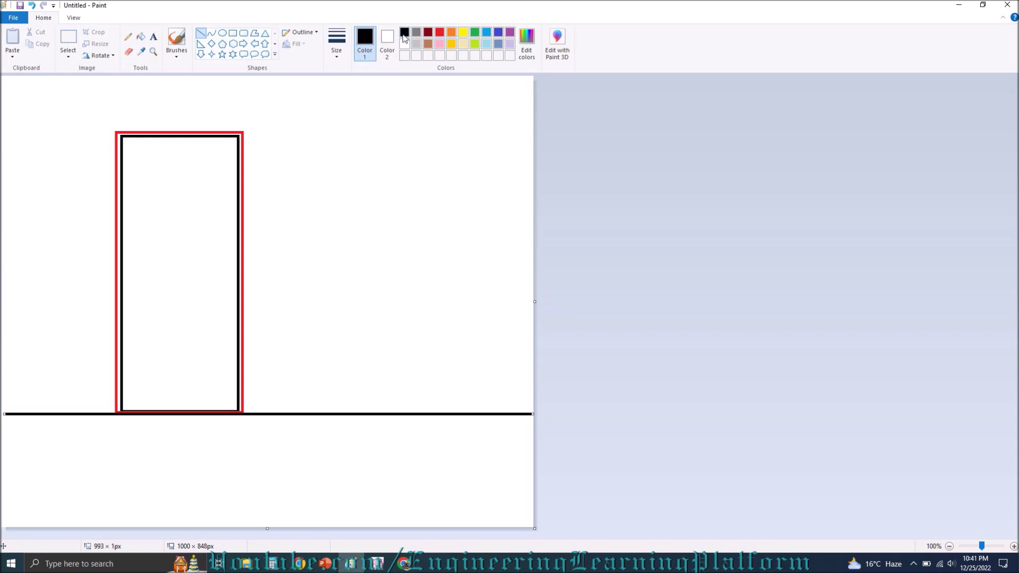
pyautogui.click(232, 32)
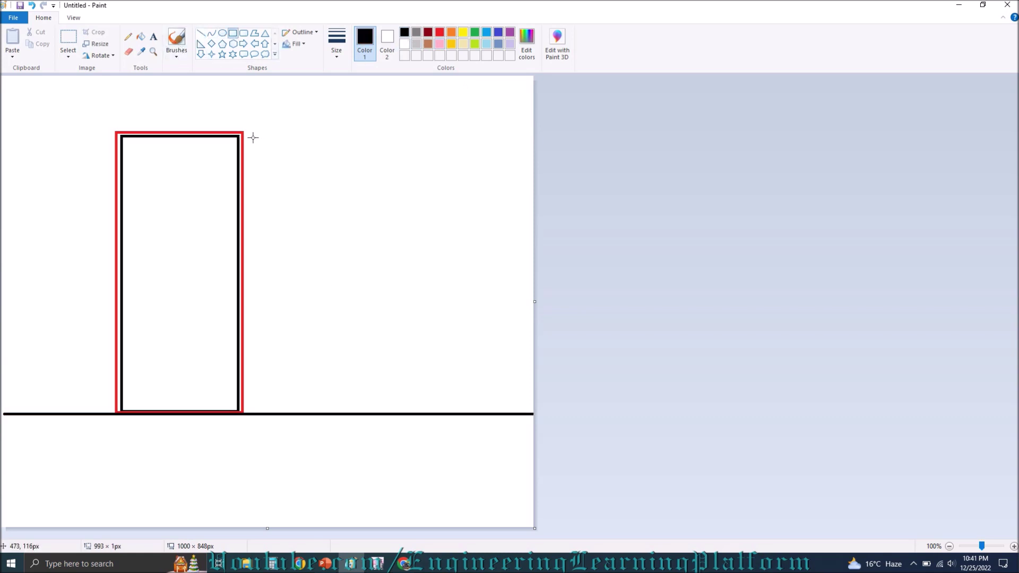
pyautogui.moveTo(252, 137); pyautogui.dragTo(357, 413)
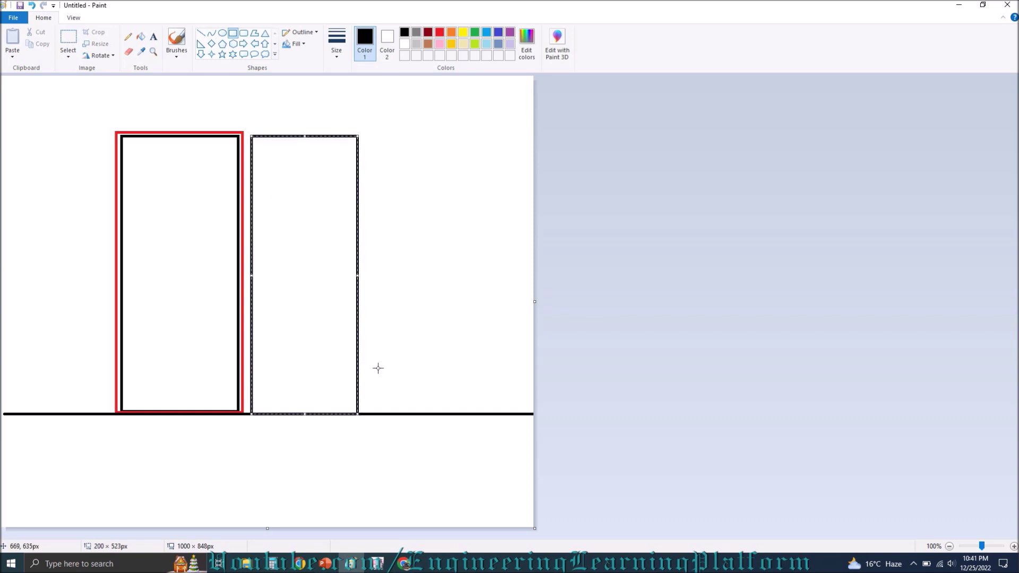
pyautogui.click(440, 34)
pyautogui.click(405, 32)
pyautogui.click(345, 111)
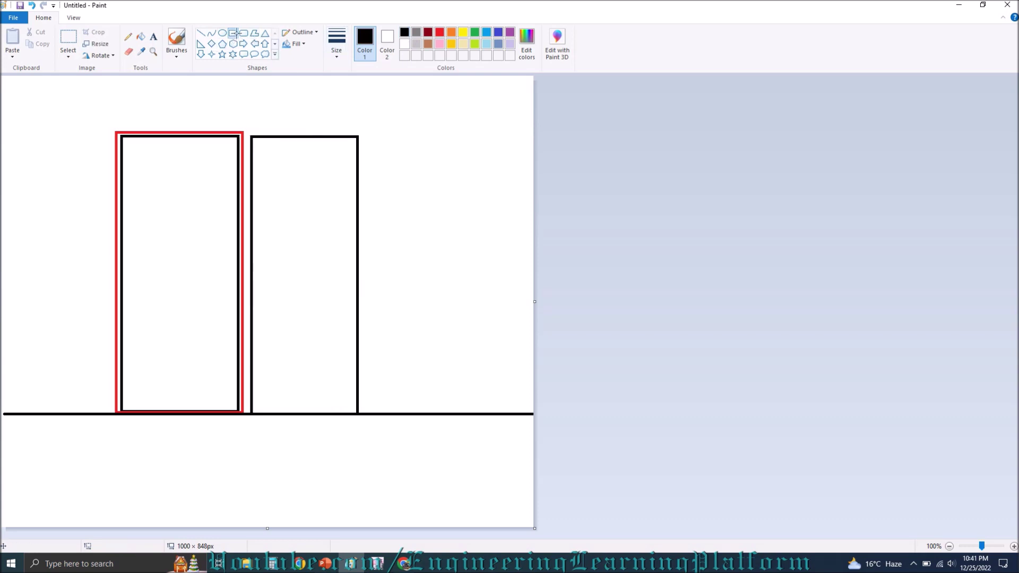
# Frame the second building with a red outline.
pyautogui.click(440, 33)
pyautogui.moveTo(242, 130); pyautogui.dragTo(365, 416)
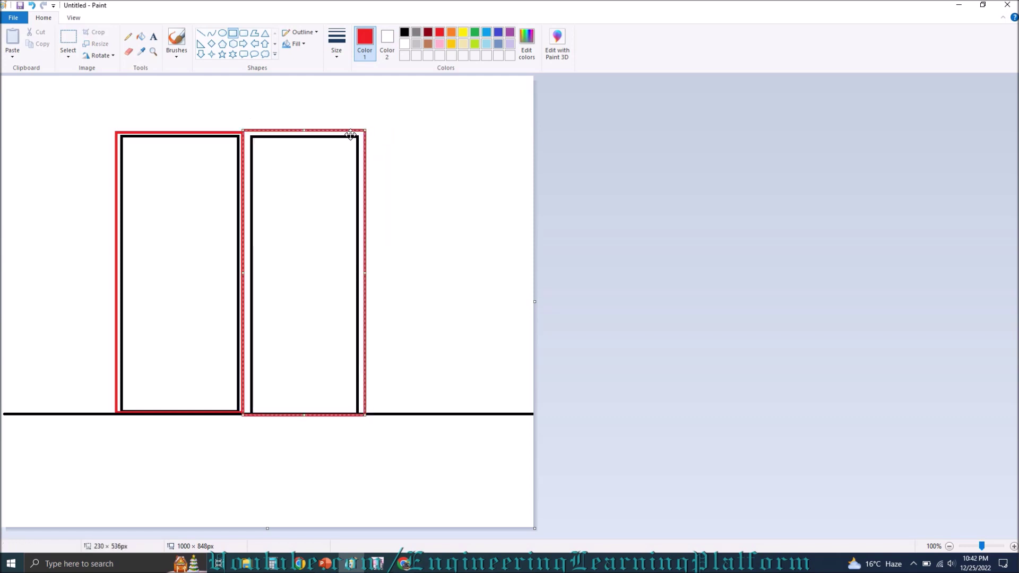
pyautogui.moveTo(366, 131); pyautogui.dragTo(364, 132)
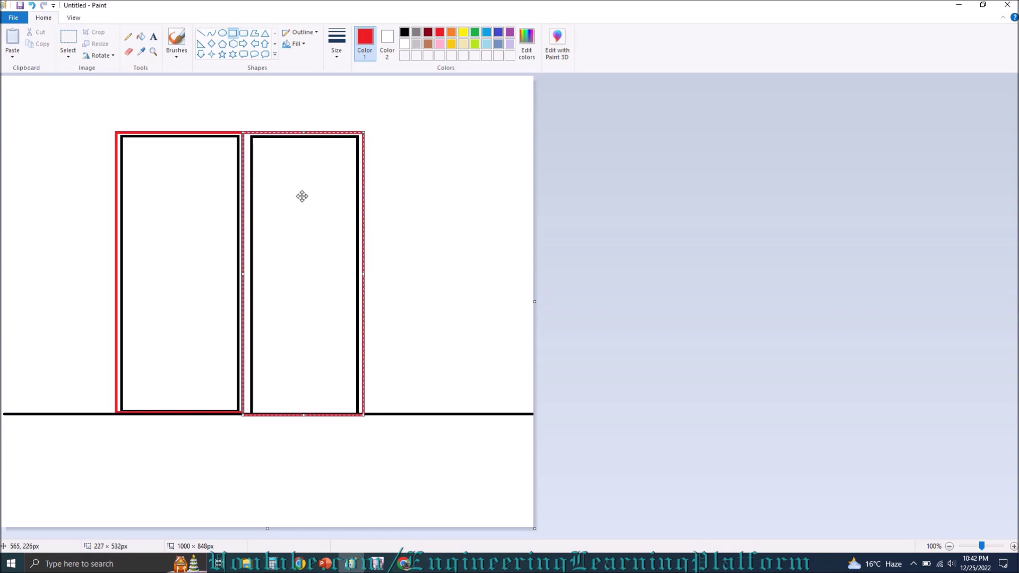
pyautogui.click(308, 115)
# Draw thin green vertical extension lines above the gap between the buildings.
pyautogui.keyDown('ctrl'); pyautogui.scroll(1, 241, 135); pyautogui.keyUp('ctrl')
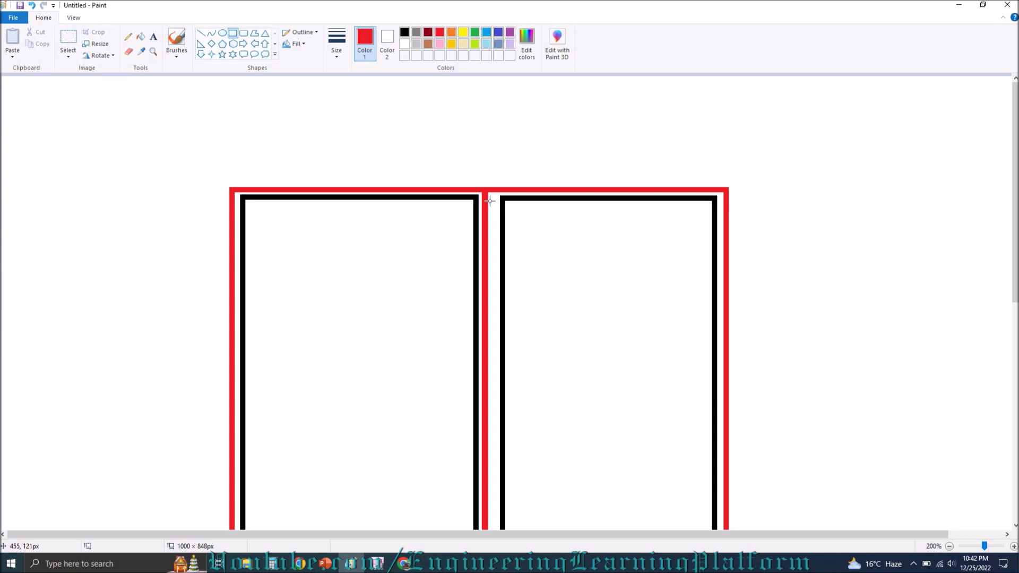
pyautogui.click(200, 33)
pyautogui.moveTo(476, 240); pyautogui.dragTo(488, 240)
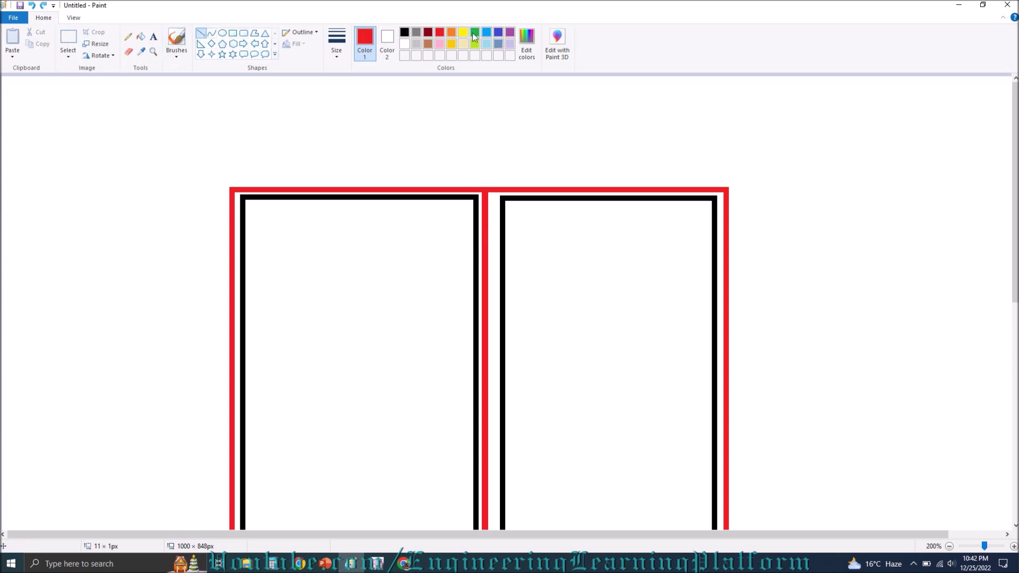
pyautogui.click(474, 32)
pyautogui.moveTo(474, 179); pyautogui.dragTo(475, 123)
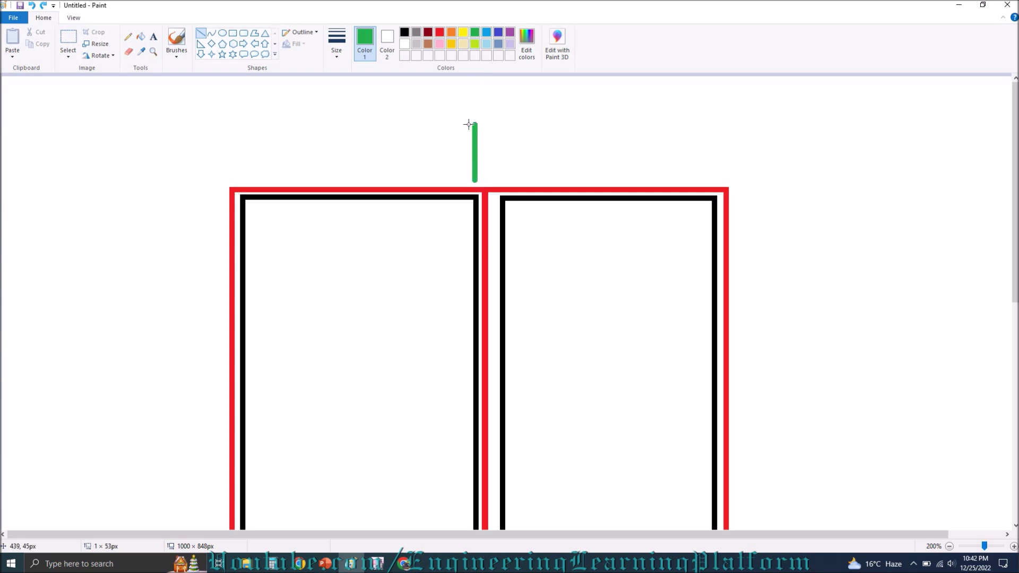
pyautogui.click(338, 53)
pyautogui.click(349, 73)
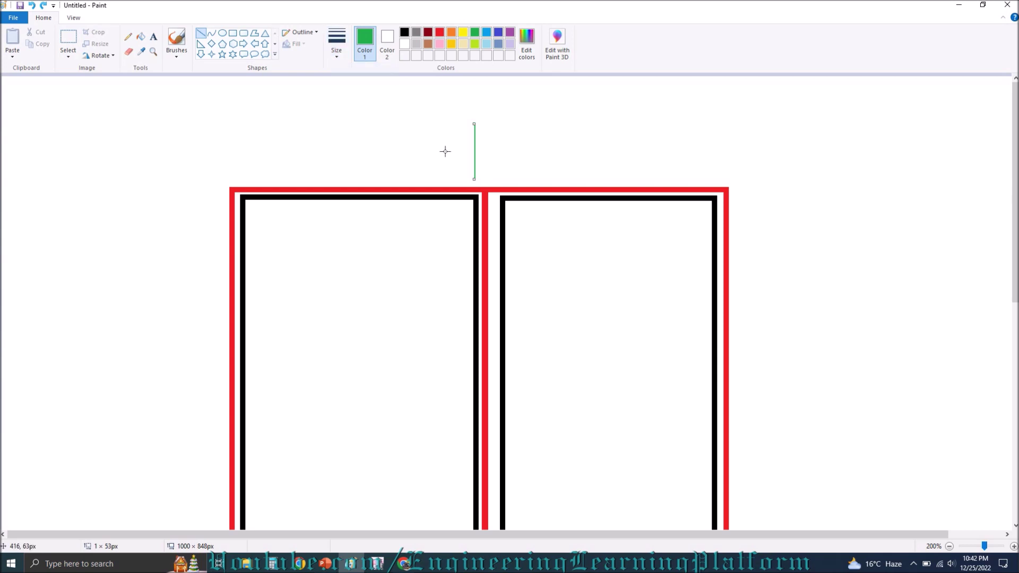
pyautogui.keyDown('shift'); pyautogui.moveTo(484, 181); pyautogui.dragTo(479, 112); pyautogui.keyUp('shift')
pyautogui.click(450, 154)
# Add green horizontal dimension lines with diagonal tick marks across the gap.
pyautogui.keyDown('shift'); pyautogui.moveTo(485, 156); pyautogui.dragTo(406, 156); pyautogui.keyUp('shift')
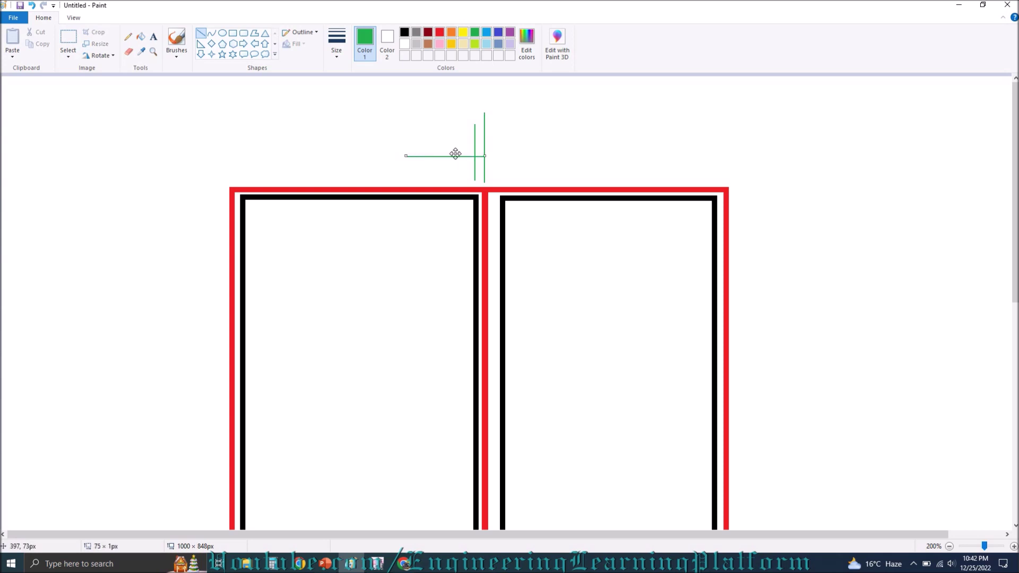
pyautogui.moveTo(476, 149); pyautogui.dragTo(471, 162)
pyautogui.moveTo(480, 162); pyautogui.dragTo(479, 163)
pyautogui.moveTo(501, 185); pyautogui.dragTo(501, 110)
pyautogui.moveTo(484, 158)
pyautogui.mouseDown()
pyautogui.moveTo(564, 157)
pyautogui.moveTo(495, 163)
pyautogui.mouseUp()
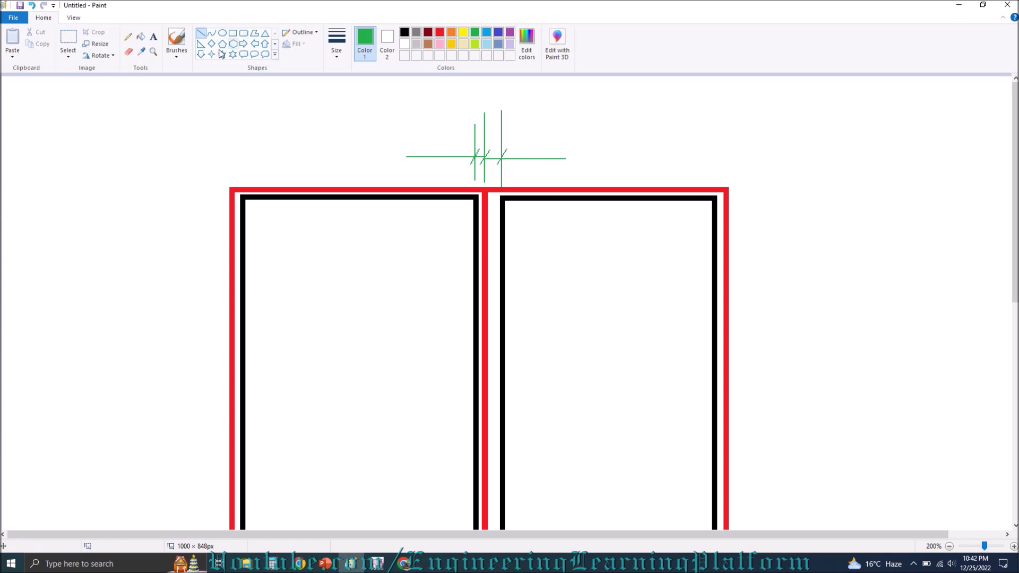
pyautogui.click(153, 36)
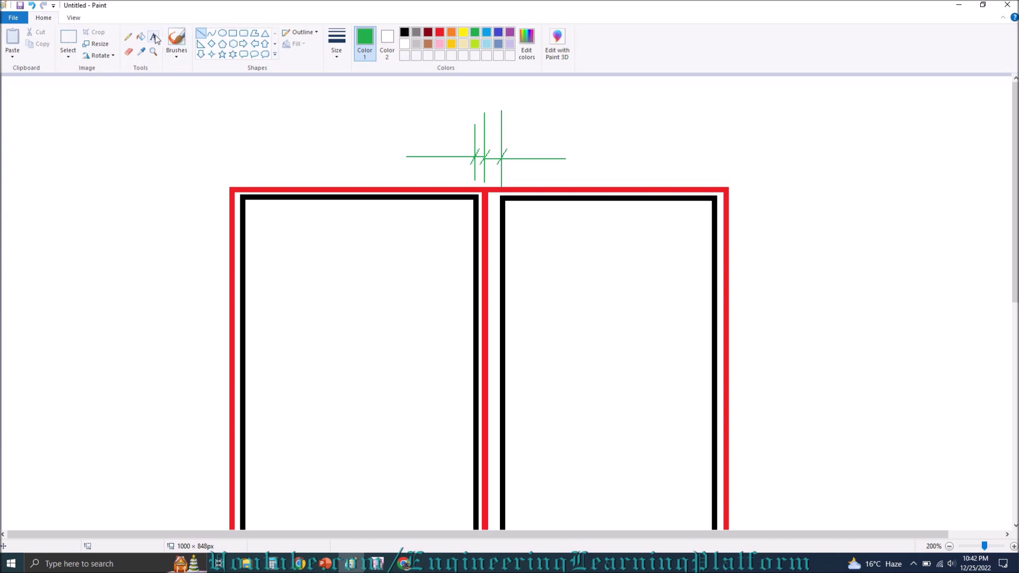
# Add green labels D1 and D2 at font size 25 above the two buildings' dimension marks.
pyautogui.click(419, 137)
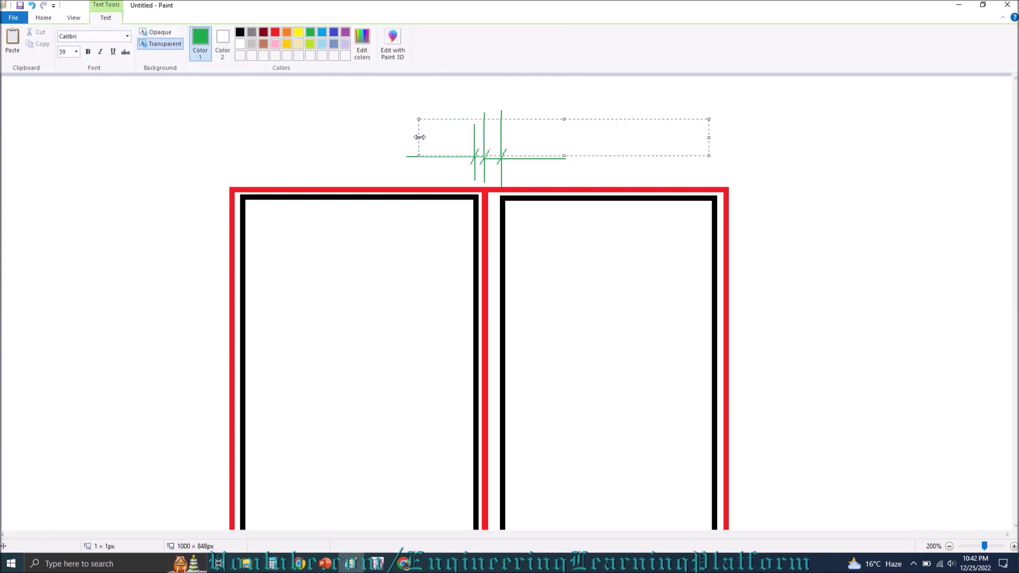
pyautogui.write('D1')
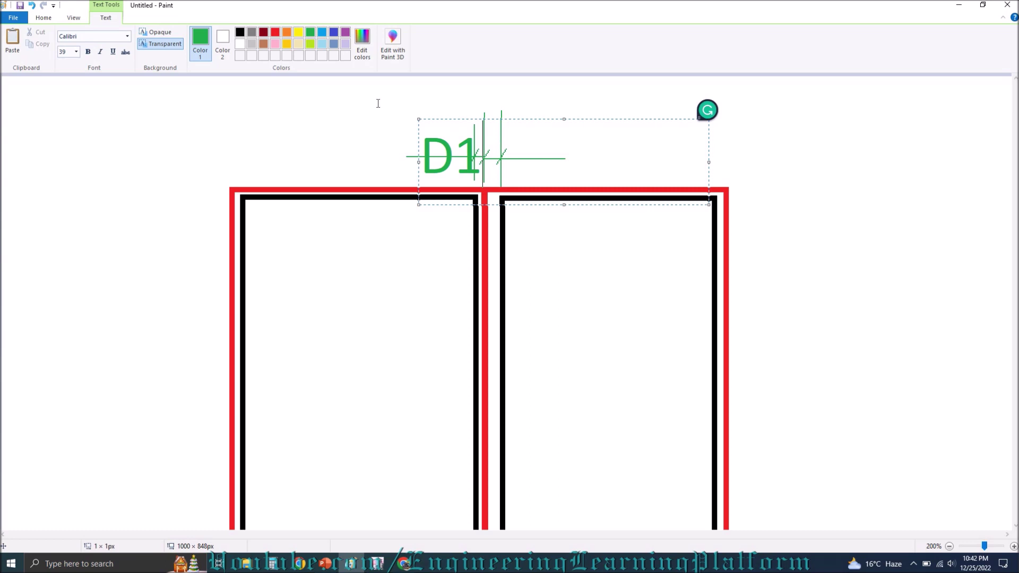
pyautogui.hotkey('ctrl', 'a')
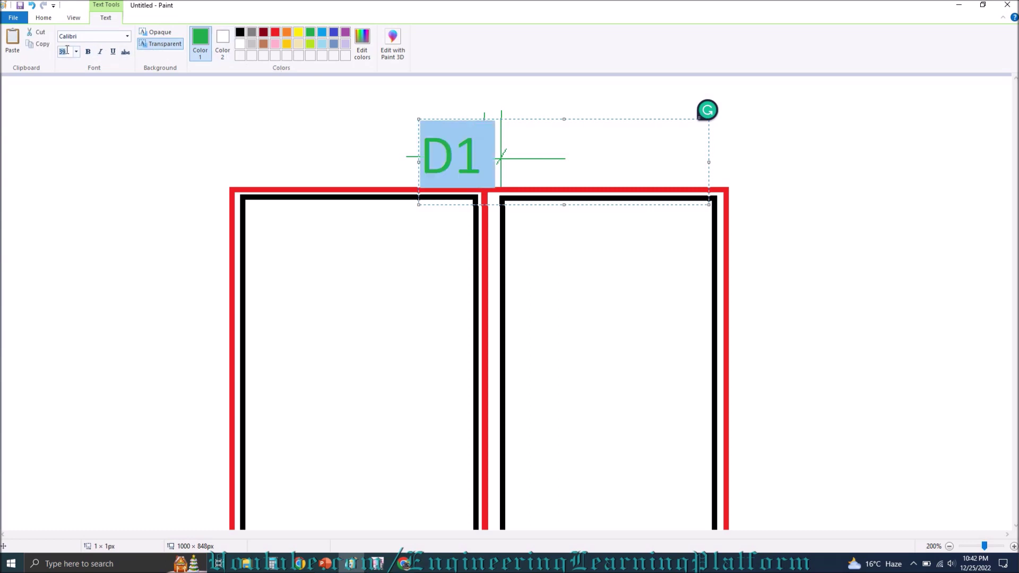
pyautogui.write('25')
pyautogui.press('Return')
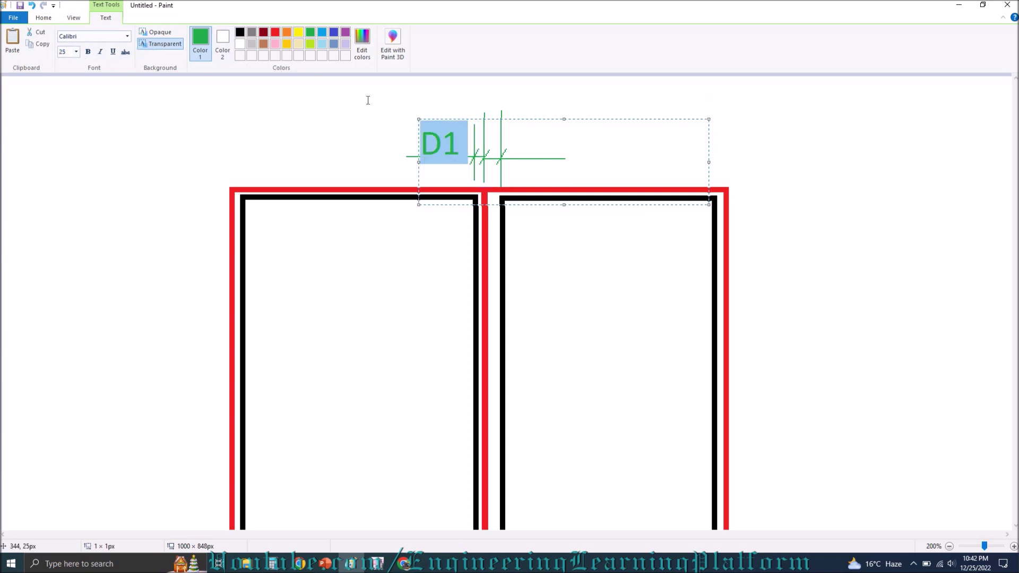
pyautogui.moveTo(434, 119); pyautogui.dragTo(418, 106)
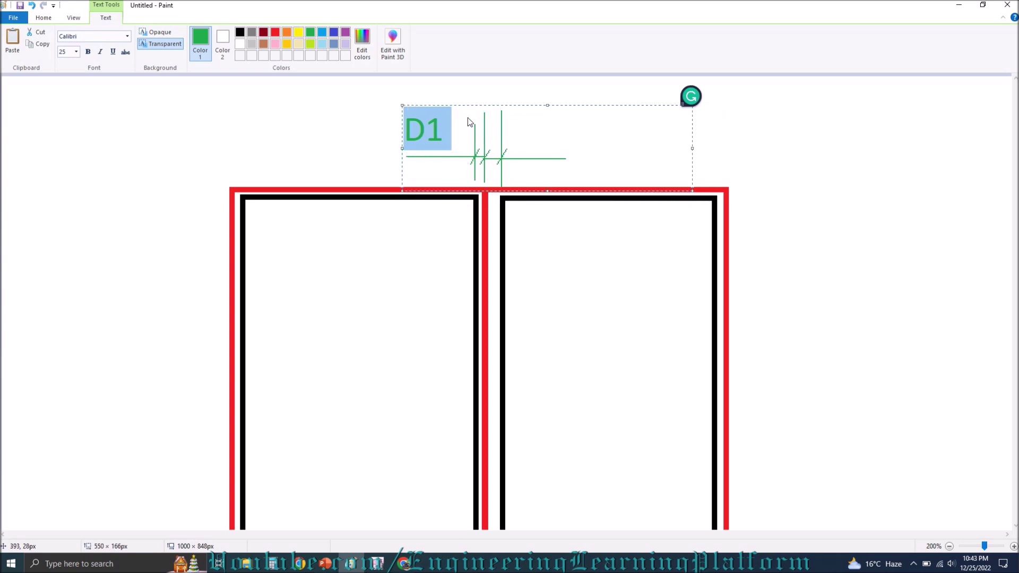
pyautogui.click(533, 147)
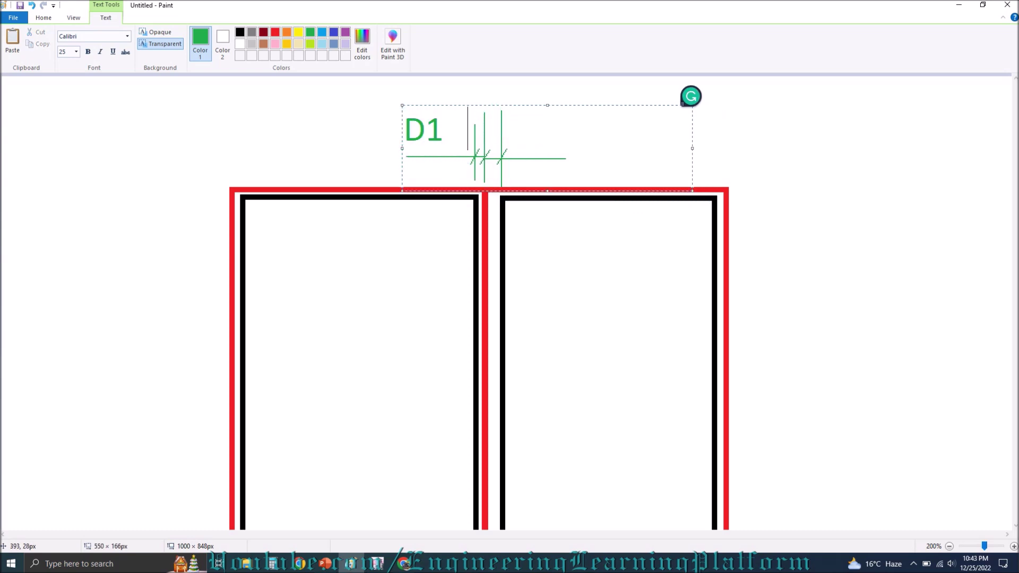
pyautogui.write('D2')
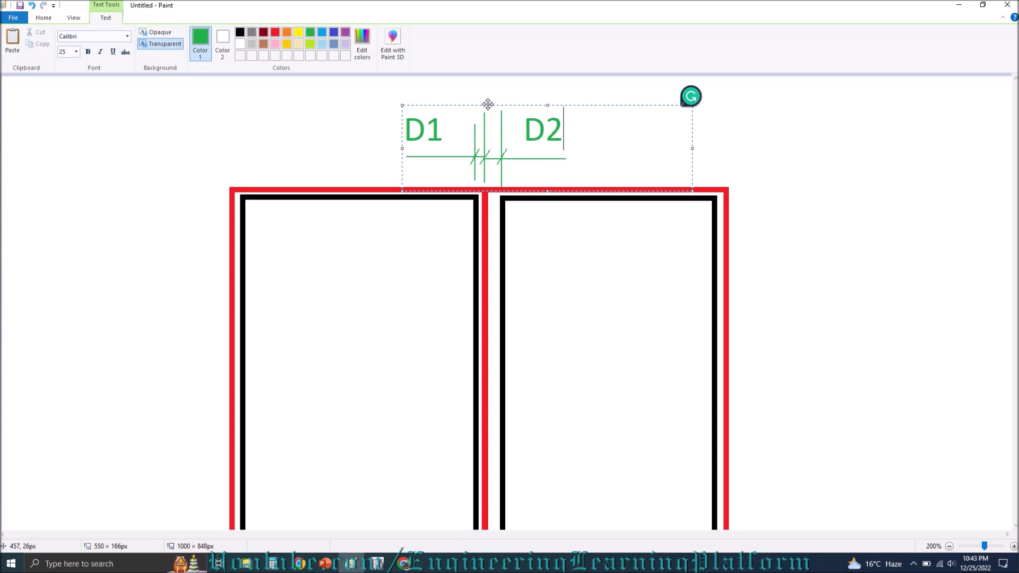
pyautogui.moveTo(488, 104); pyautogui.dragTo(488, 106)
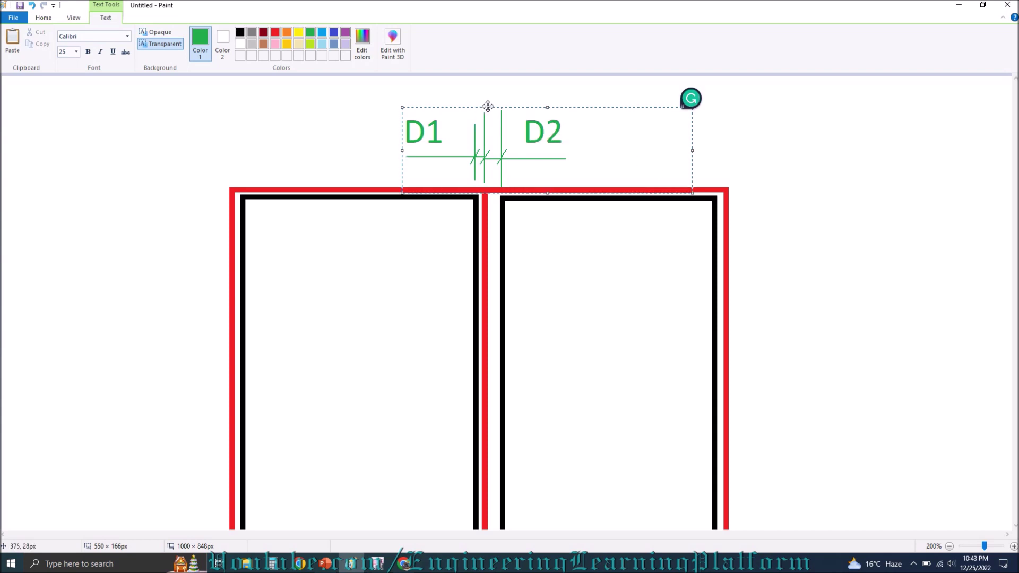
pyautogui.click(313, 125)
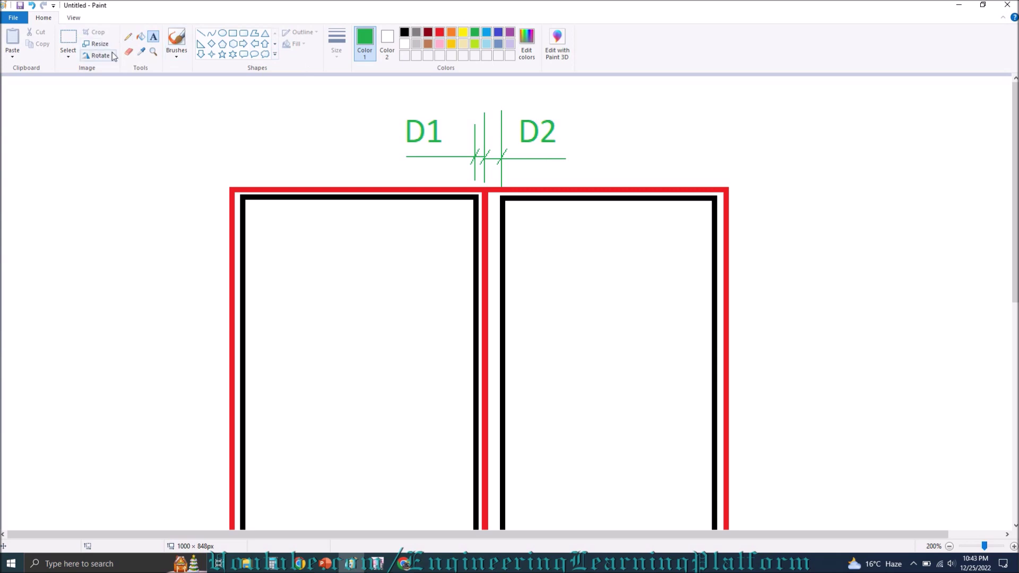
# Type 'EXP. TH = D1+D2' right of the buildings, then undo the badly wrapped result.
pyautogui.click(795, 143)
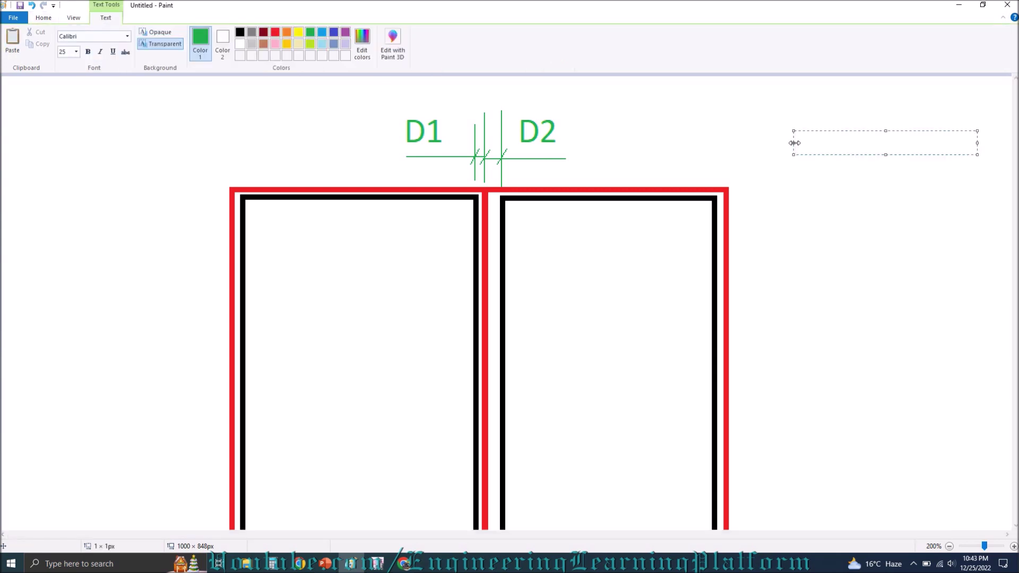
pyautogui.write('E')
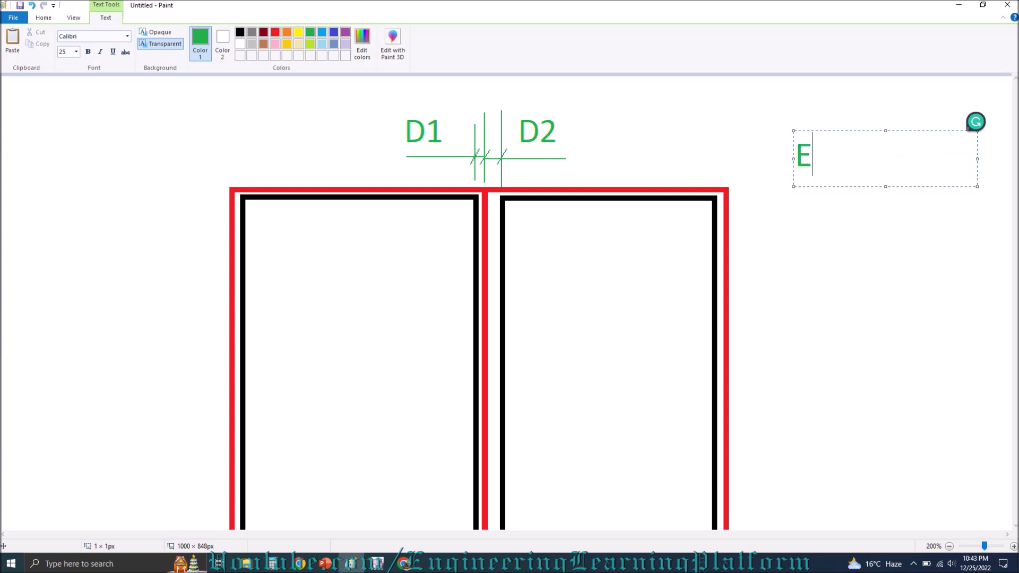
pyautogui.write('XP. TH =')
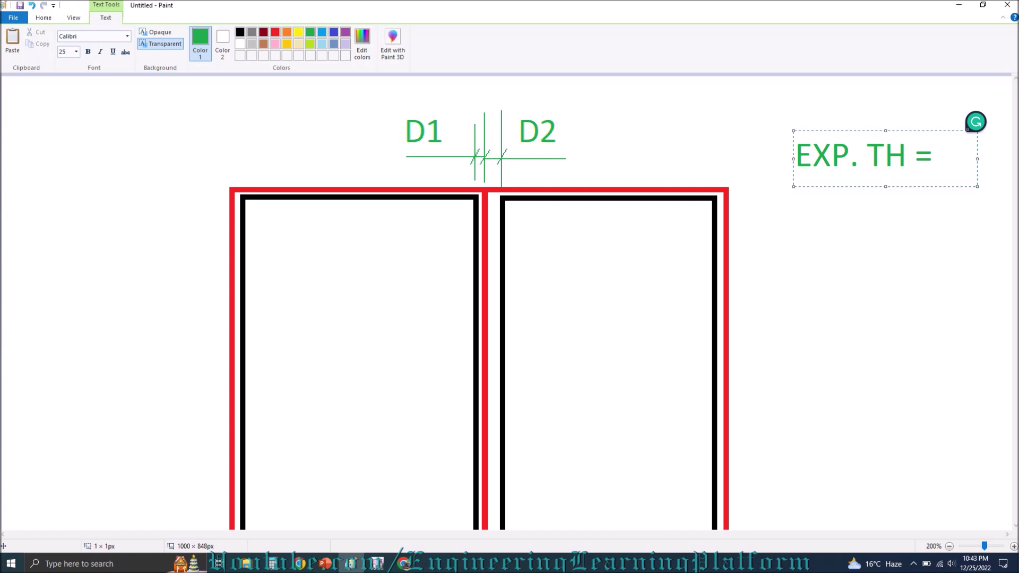
pyautogui.write(' D1+D2')
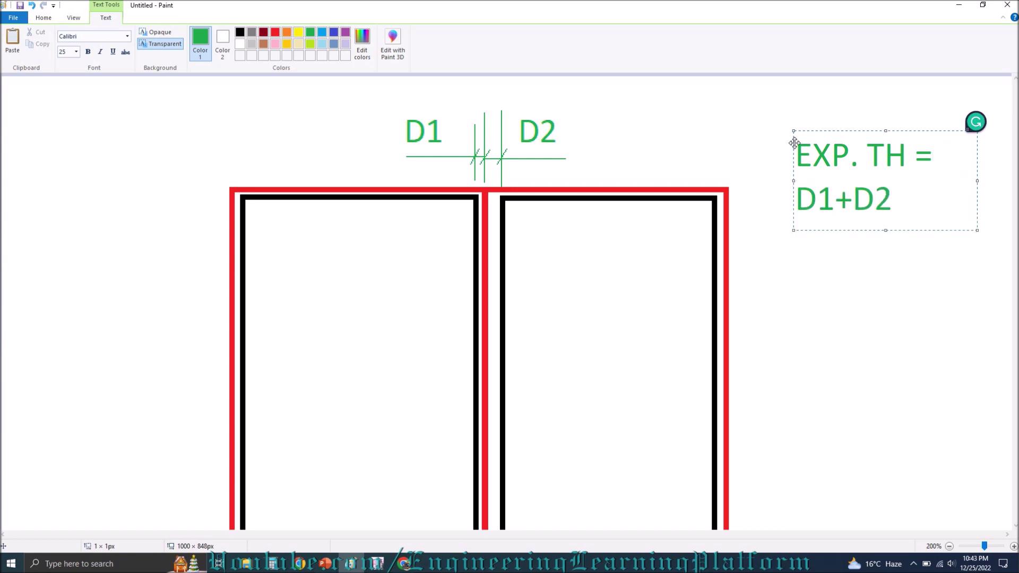
pyautogui.press('BackSpace')
pyautogui.click(791, 181)
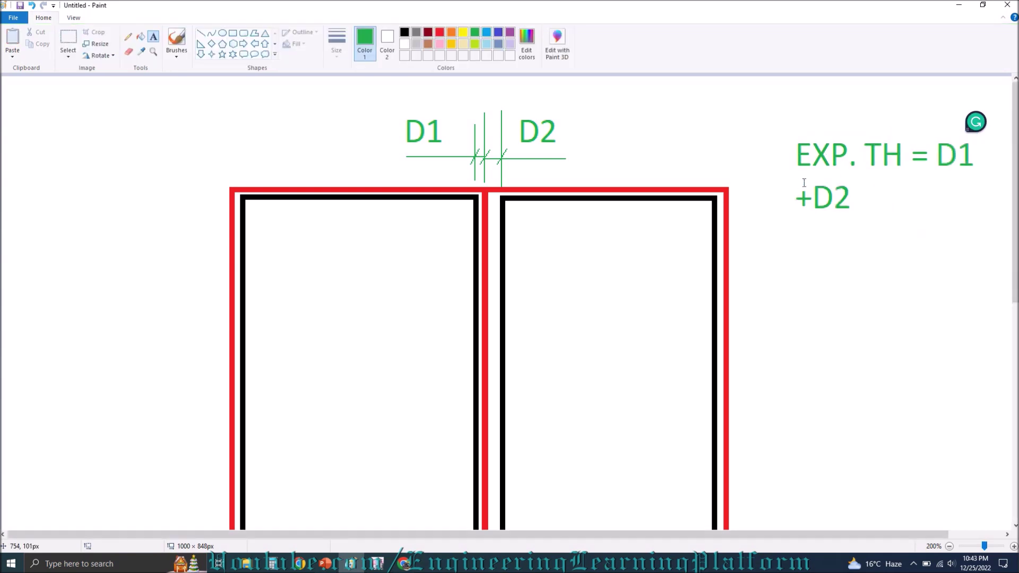
pyautogui.hotkey('ctrl', 'z')
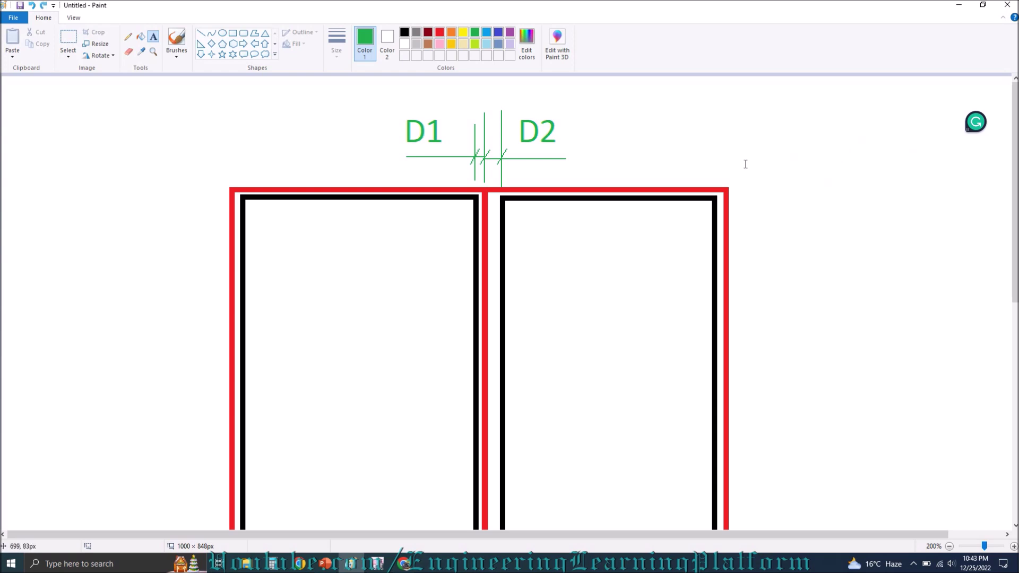
# Retype 'EXP. TH = D1+D2' at font size 15 with '= 2 X D1' on a second line.
pyautogui.click(745, 154)
pyautogui.write('EXP.')
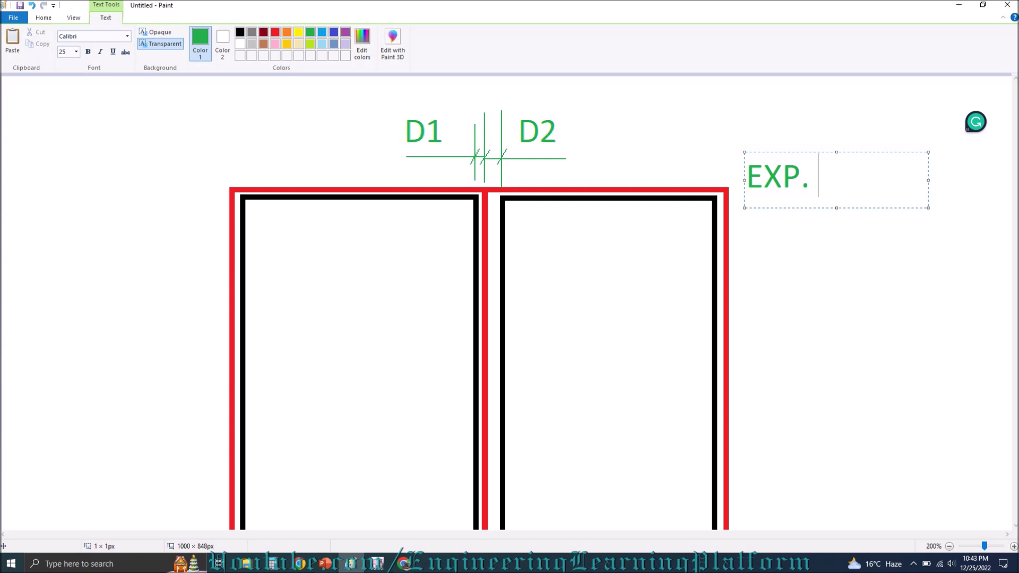
pyautogui.write(' TH =')
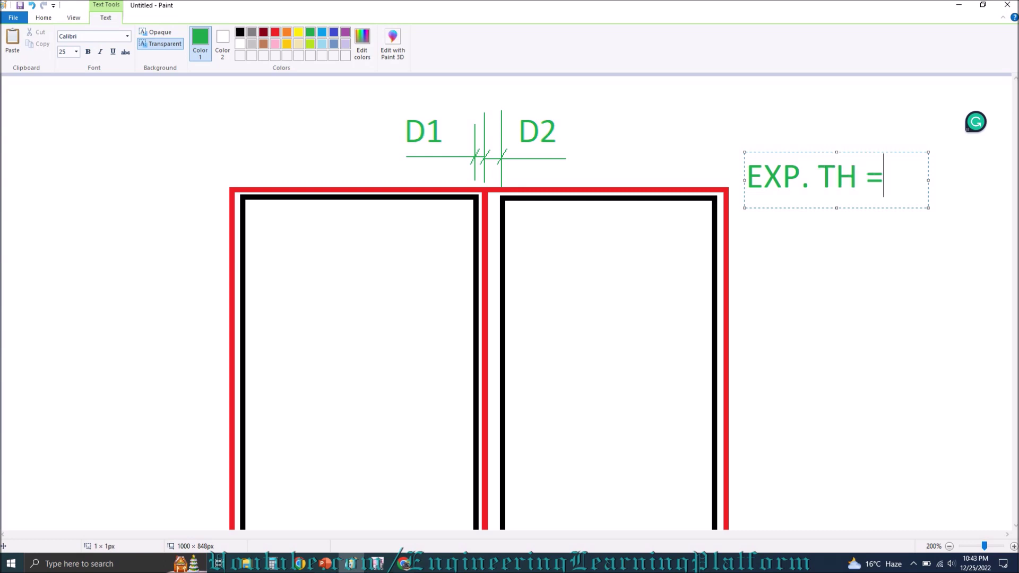
pyautogui.write(' D1+D2')
pyautogui.hotkey('ctrl', 'a')
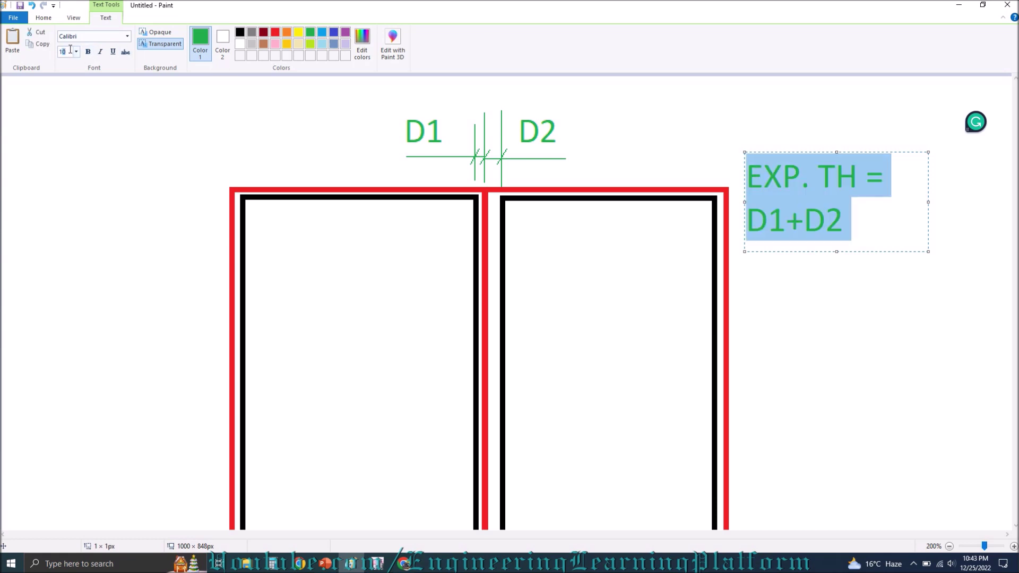
pyautogui.write('15')
pyautogui.press('Return')
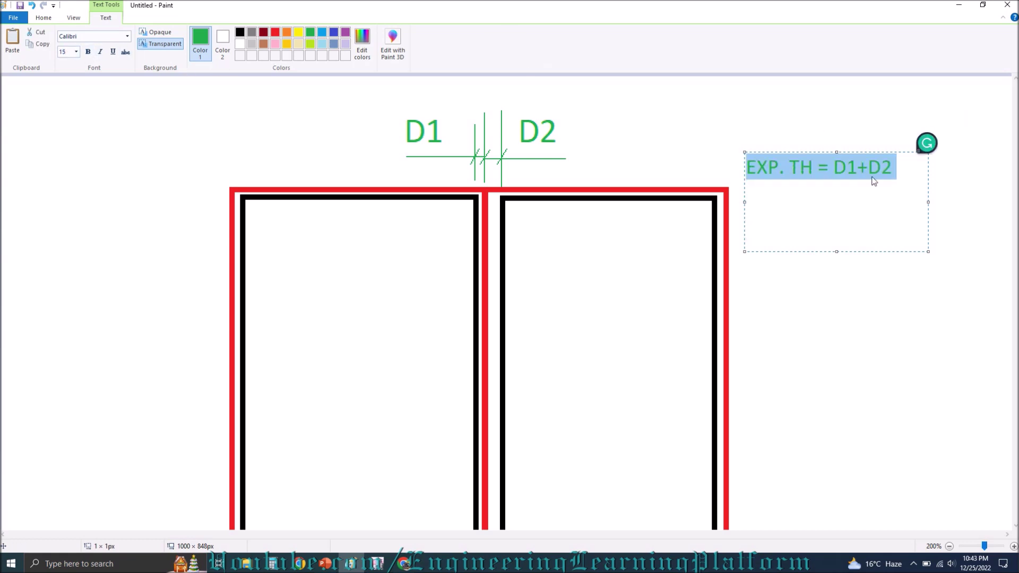
pyautogui.click(901, 175)
pyautogui.press('Return')
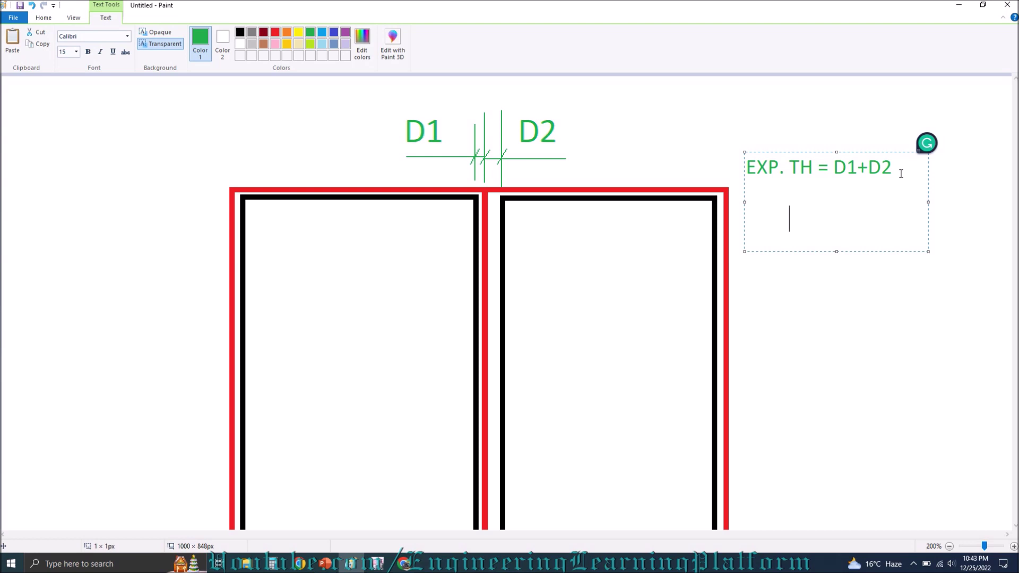
pyautogui.write('= 2 X D1')
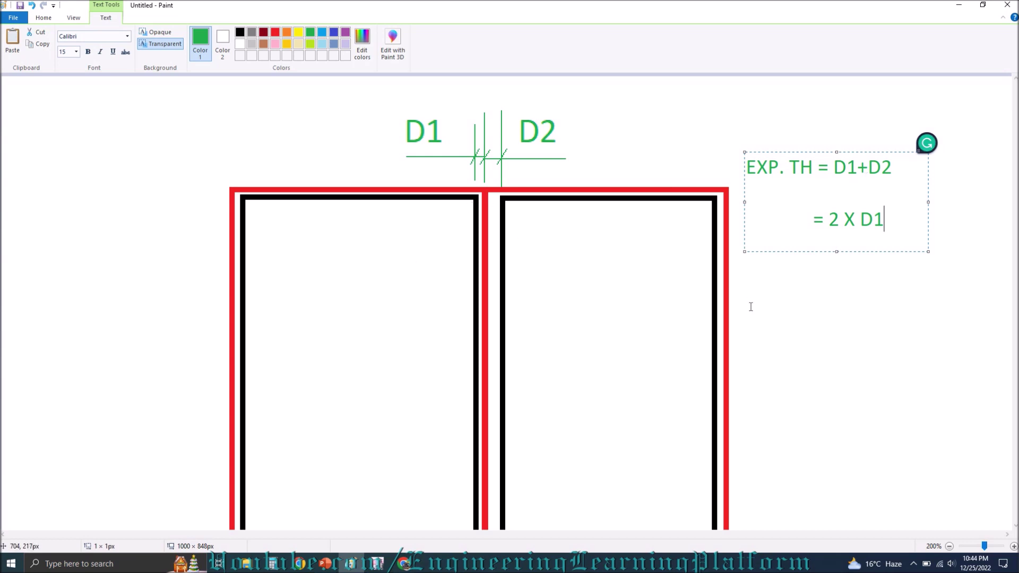
pyautogui.click(462, 240)
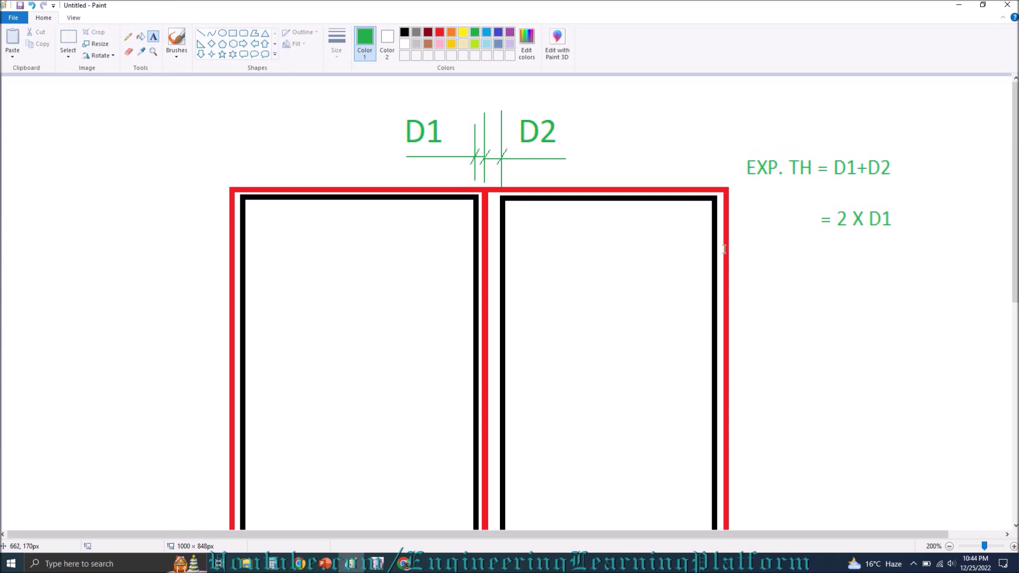
pyautogui.hotkey('ctrl', 's')
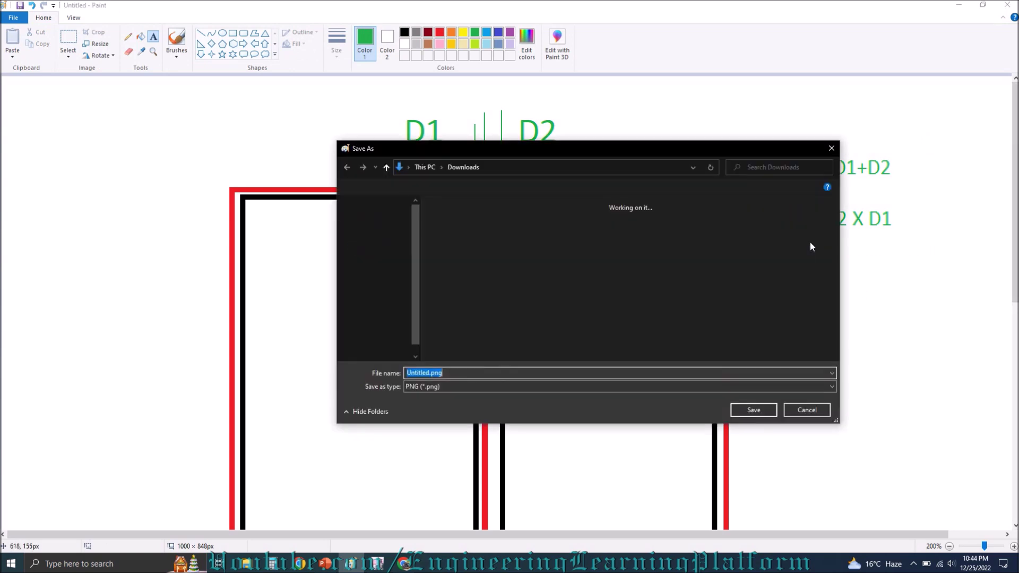
pyautogui.press('Escape')
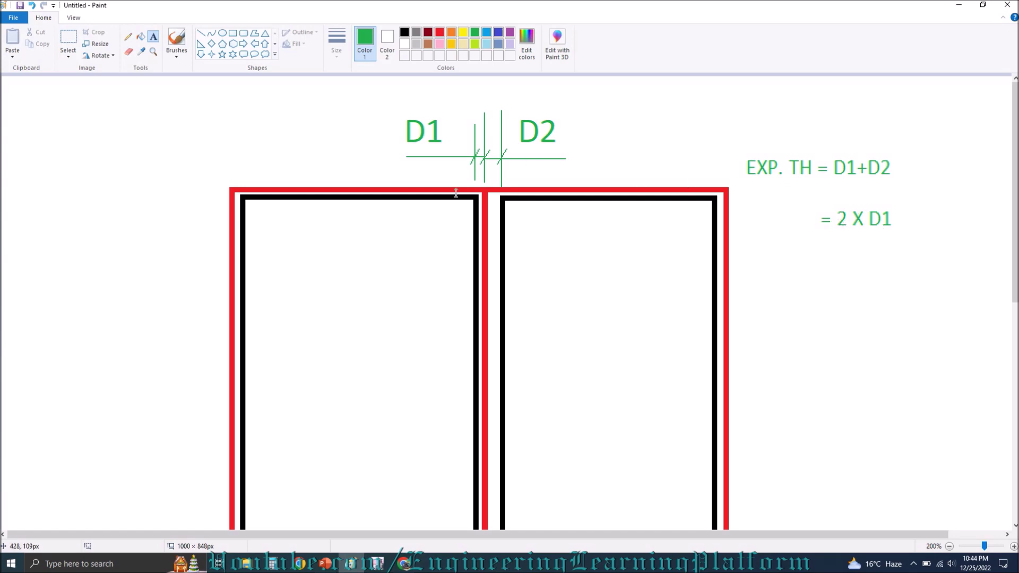
# Back in ETABS, set the deformed shape to case Temp +25 with Displacement UX contours.
pyautogui.click(377, 563)
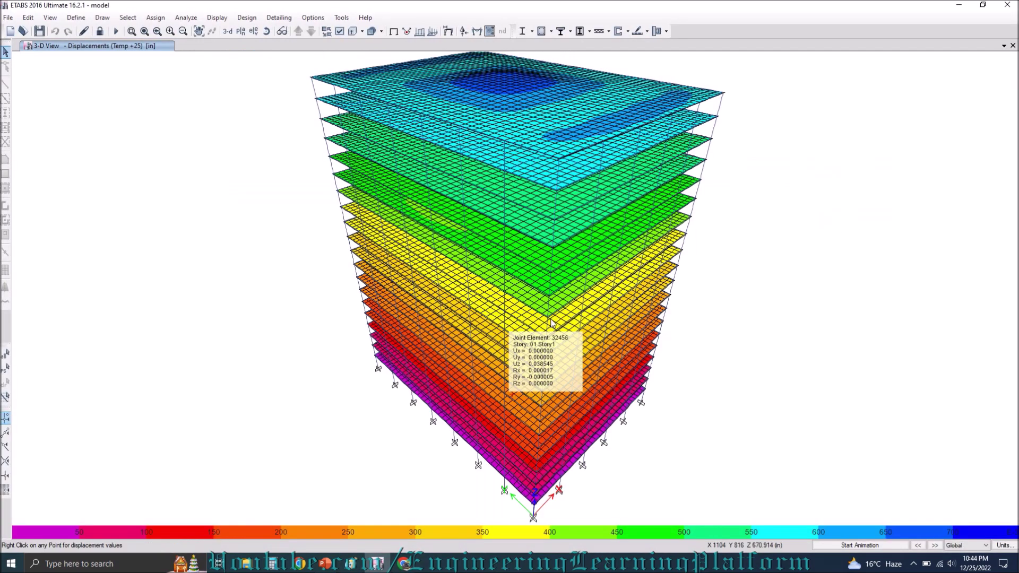
pyautogui.rightClick(737, 98)
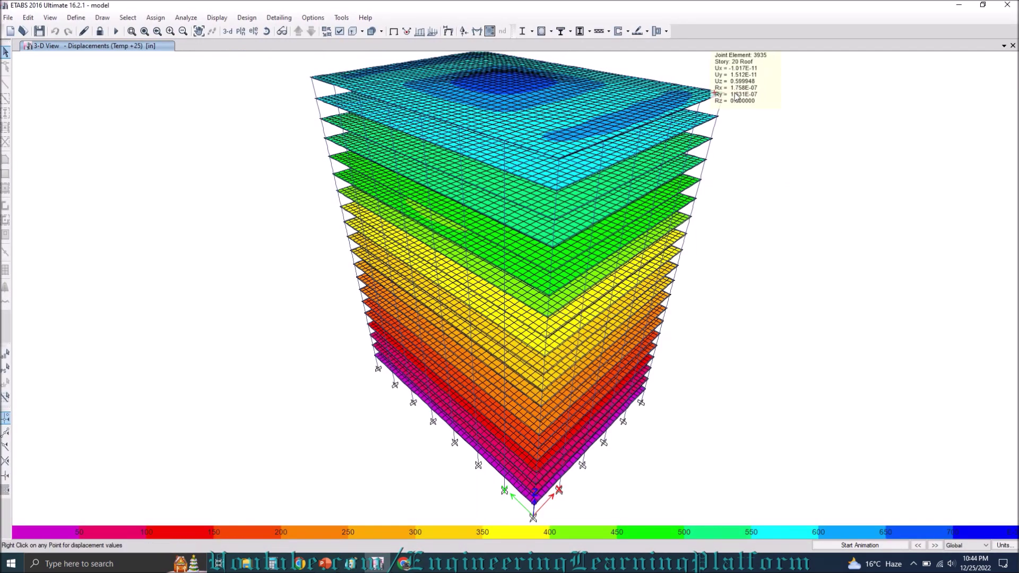
pyautogui.click(449, 32)
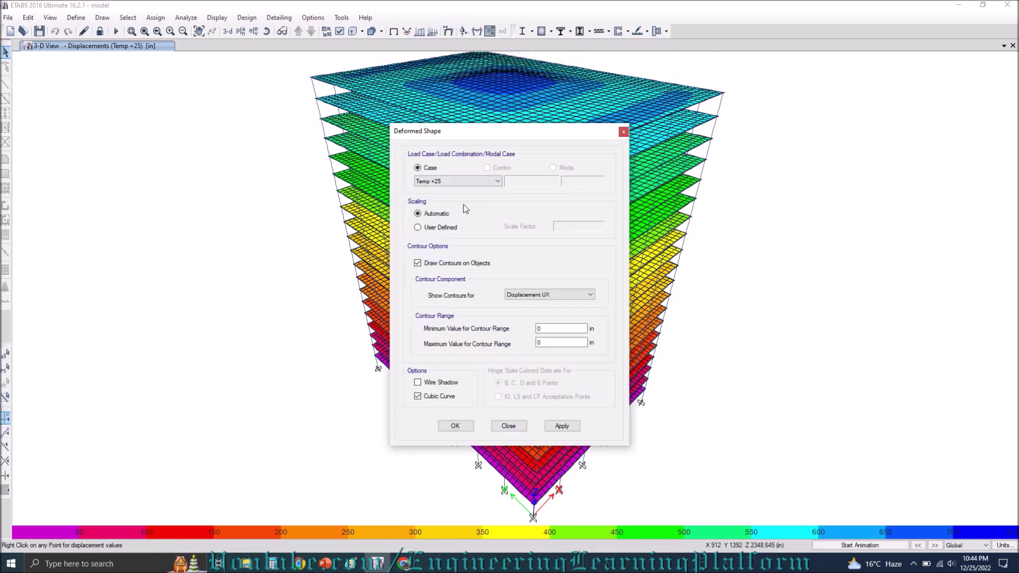
pyautogui.click(452, 184)
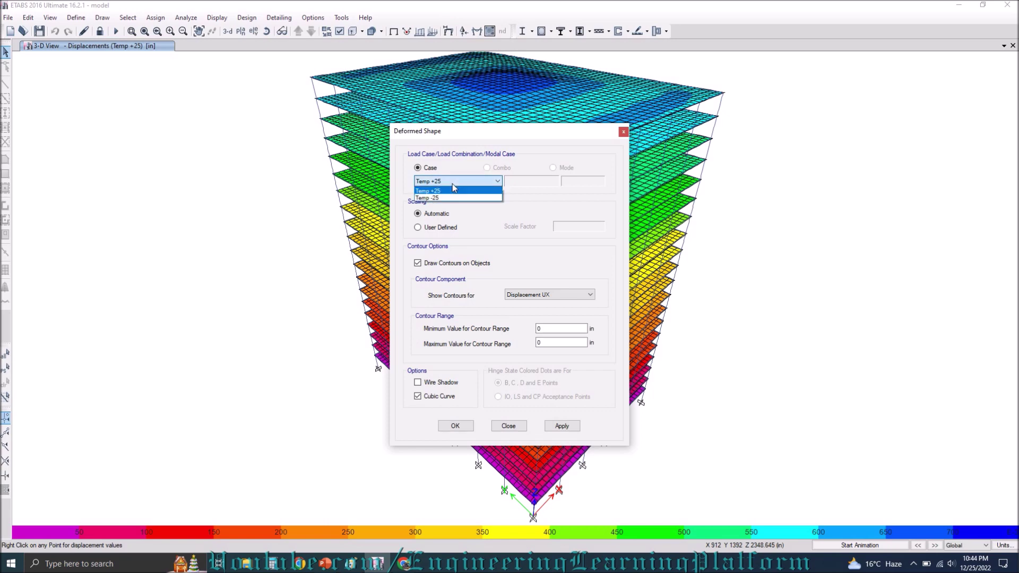
pyautogui.click(425, 184)
pyautogui.click(520, 293)
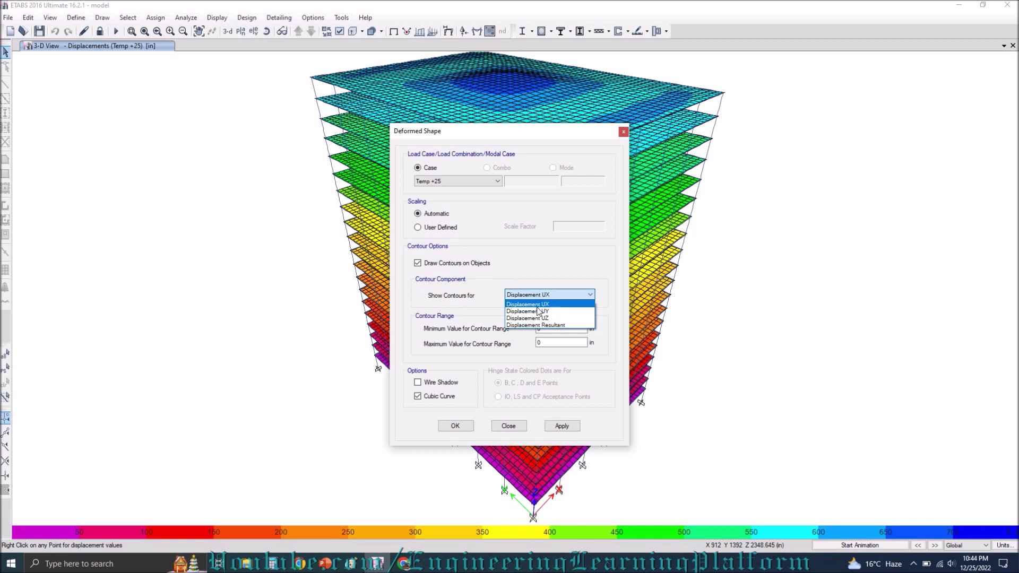
pyautogui.click(531, 305)
pyautogui.moveTo(451, 130); pyautogui.dragTo(118, 182)
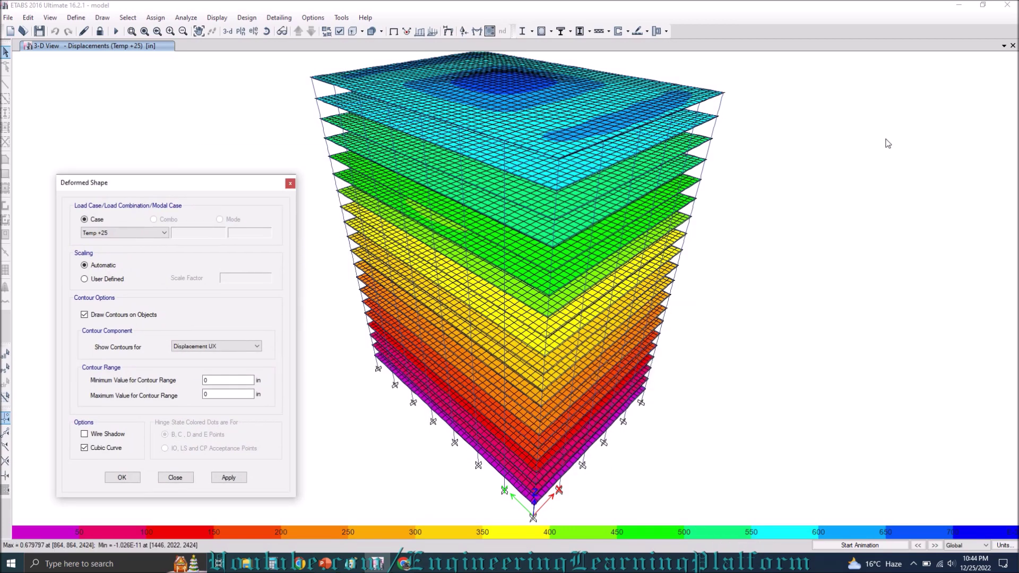
# Zoom into the two-tower expansion-joint image on slide 3, then minimize PowerPoint.
pyautogui.click(325, 563)
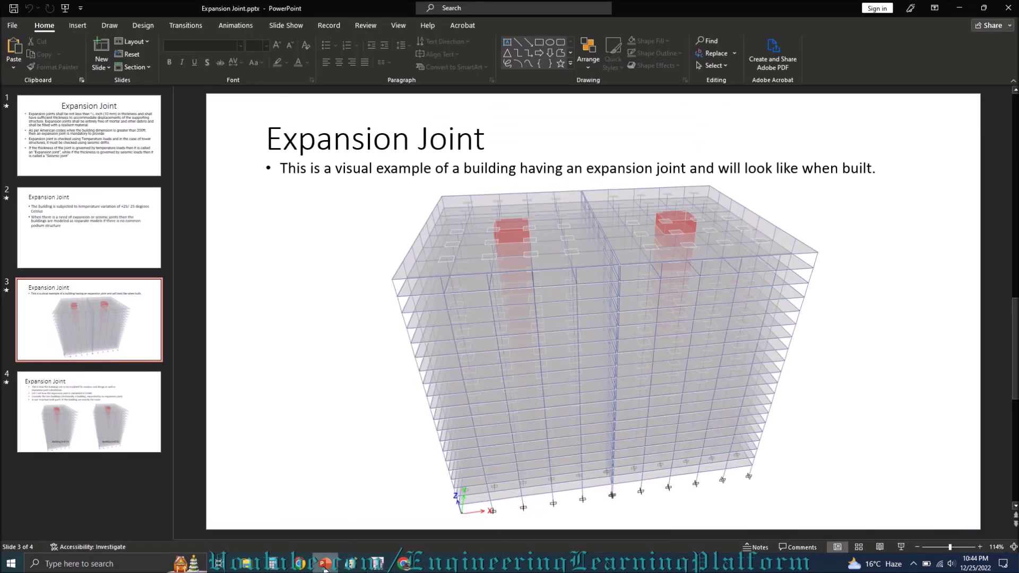
pyautogui.keyDown('ctrl'); pyautogui.scroll(4, 469, 445); pyautogui.keyUp('ctrl')
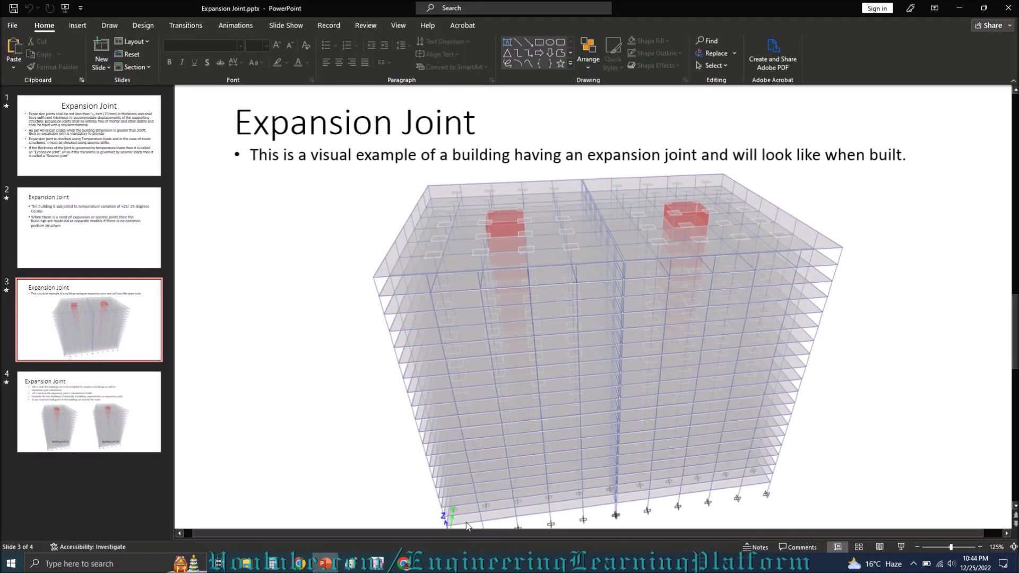
pyautogui.scroll(-1, 469, 445)
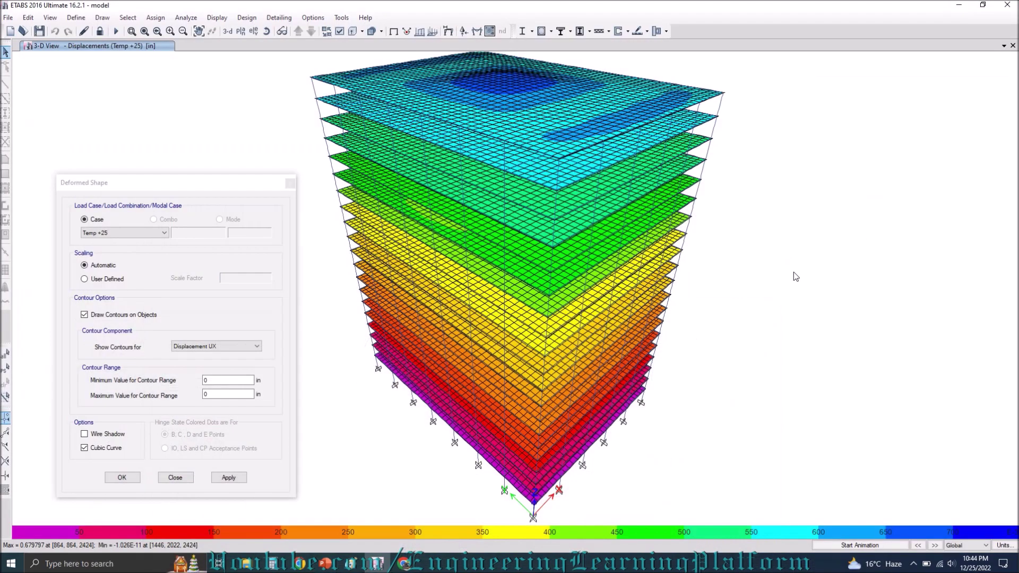
pyautogui.click(959, 7)
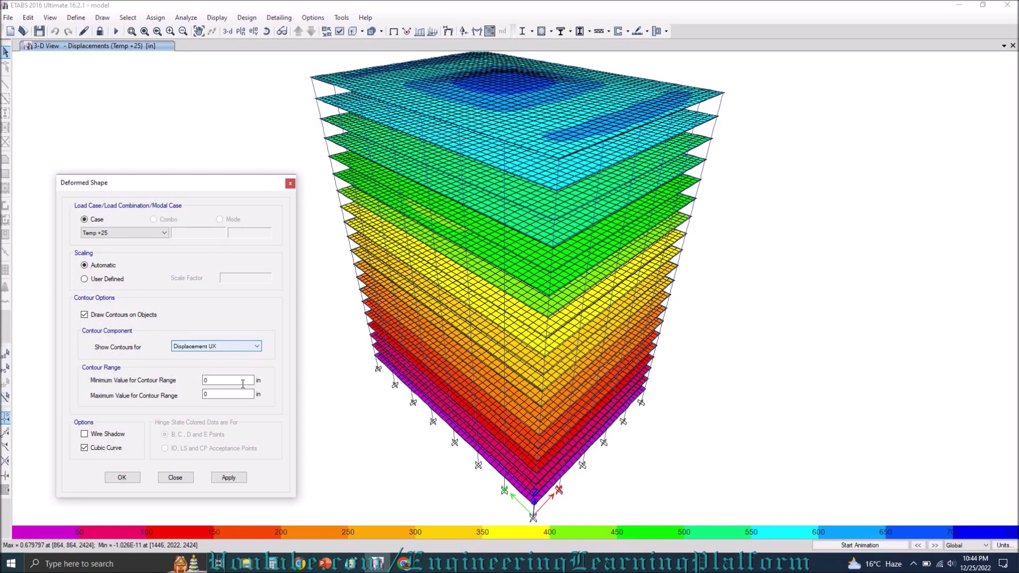
# Apply and close the Temp +25 Displacement UX contour settings, then bring up the story plan list.
pyautogui.click(225, 479)
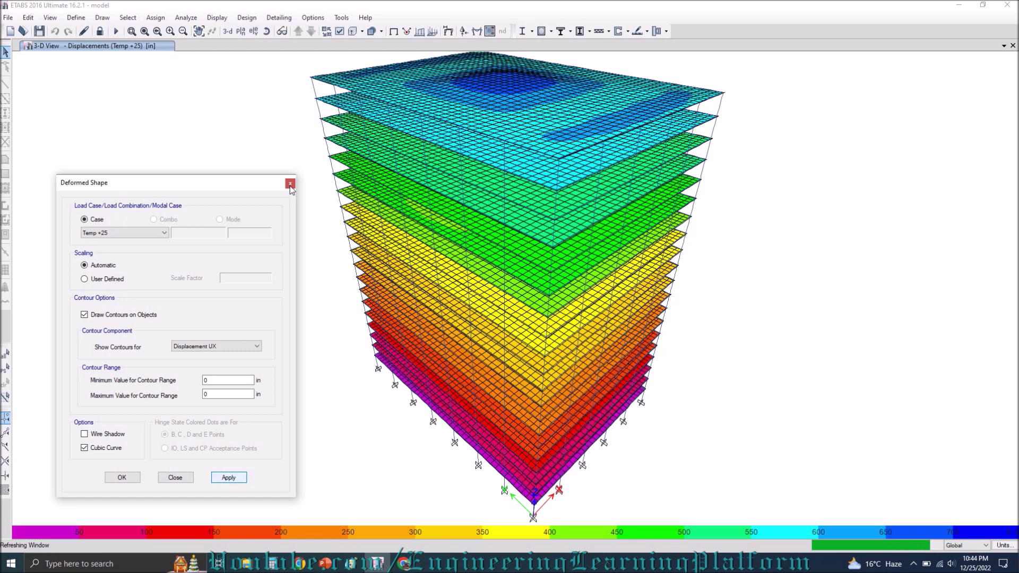
pyautogui.click(291, 184)
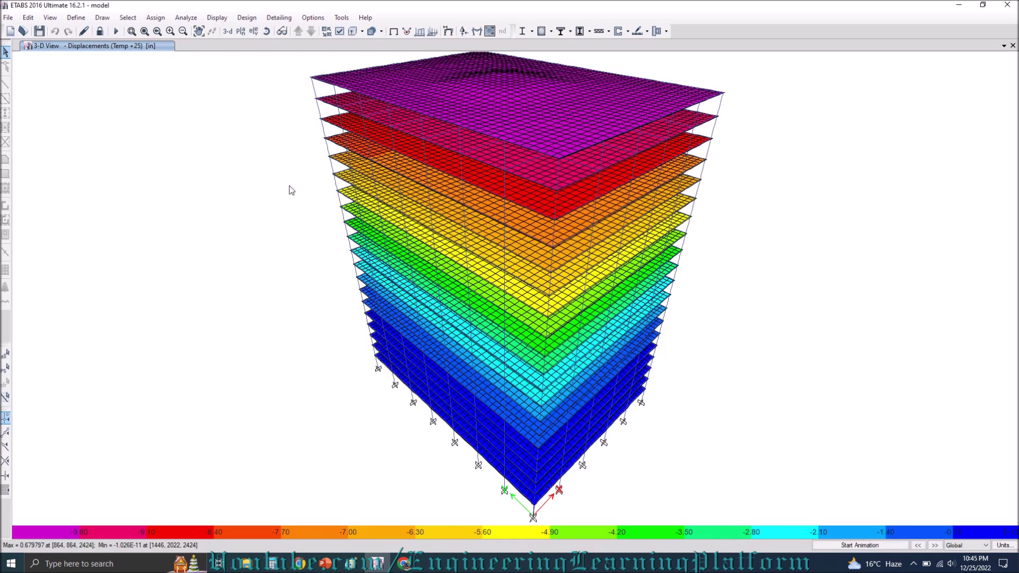
pyautogui.click(241, 32)
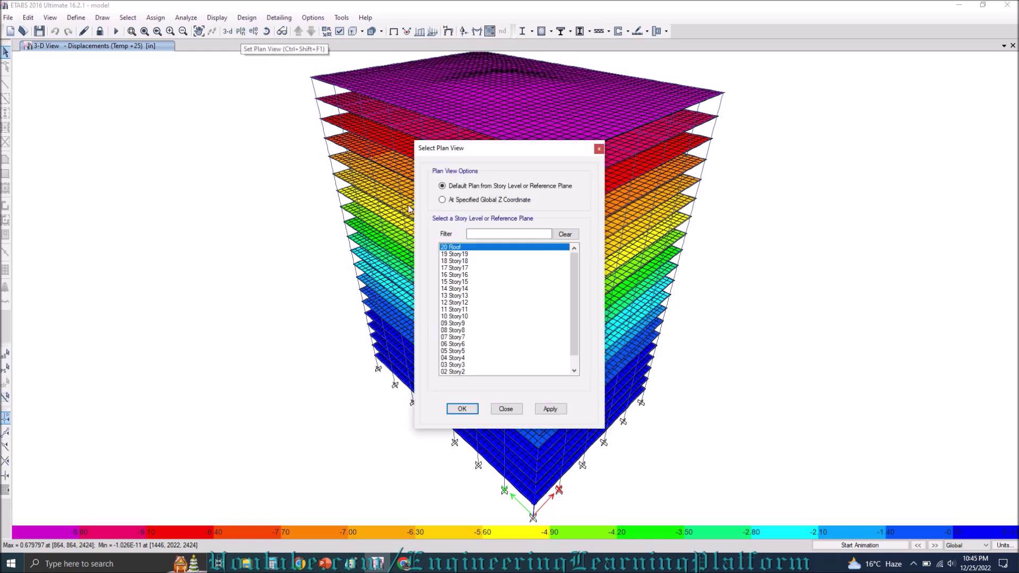
# View the 20 Roof plan displacements, then return to the undeformed 3-D tower model.
pyautogui.click(465, 408)
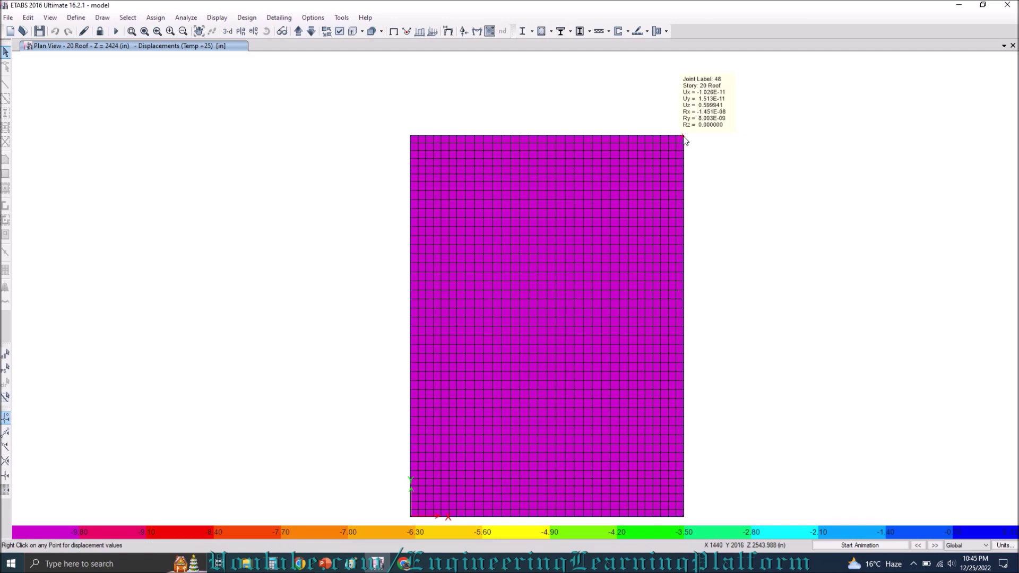
pyautogui.moveTo(739, 303); pyautogui.dragTo(685, 262, button='middle')
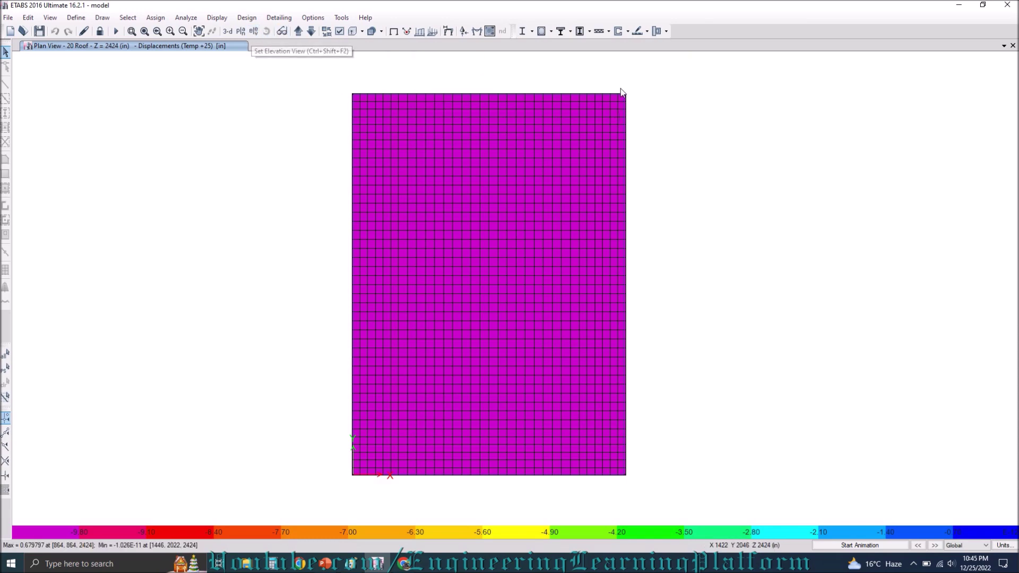
pyautogui.click(233, 34)
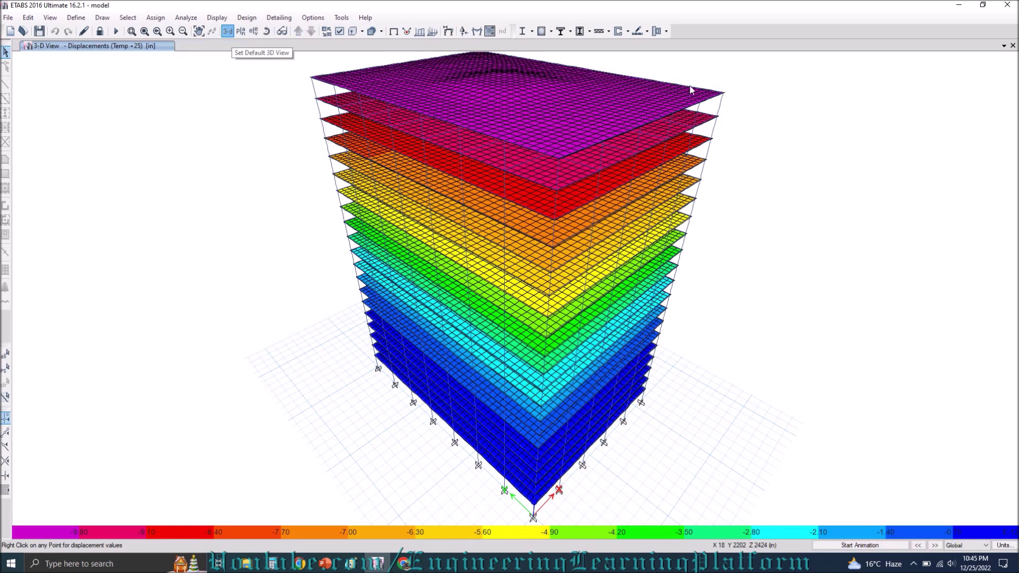
pyautogui.click(350, 564)
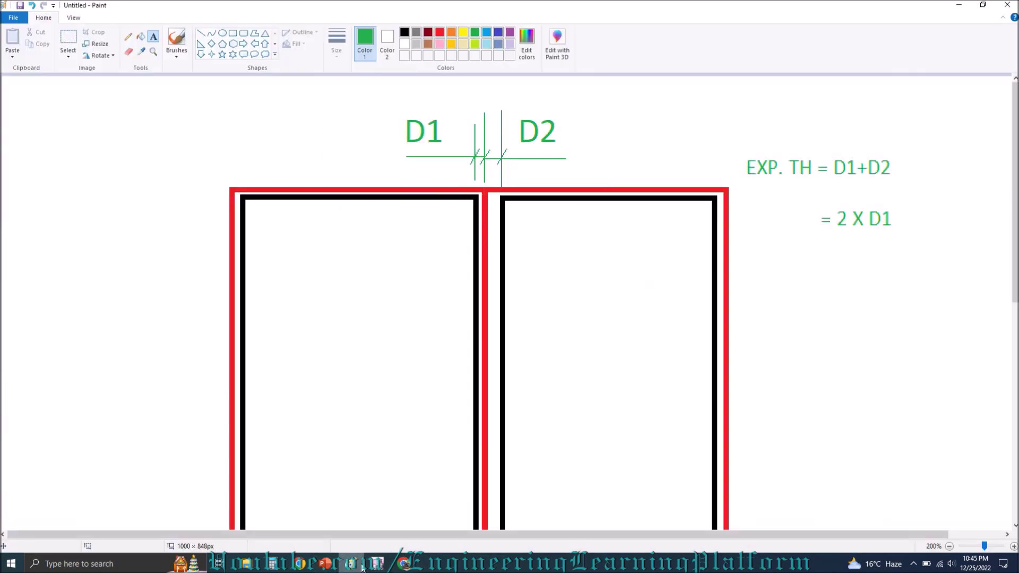
pyautogui.hotkey('alt', 'Tab')
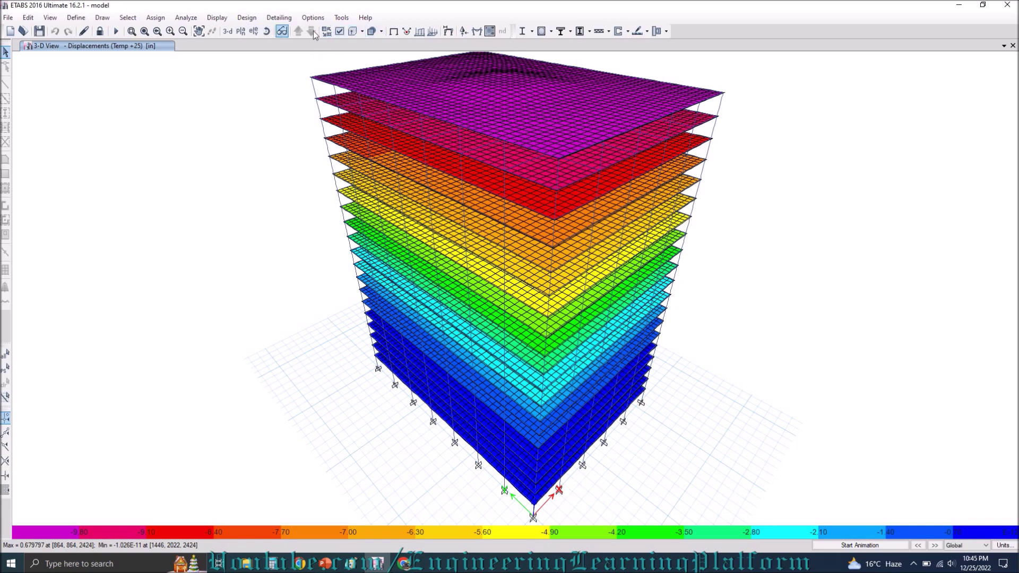
pyautogui.click(394, 32)
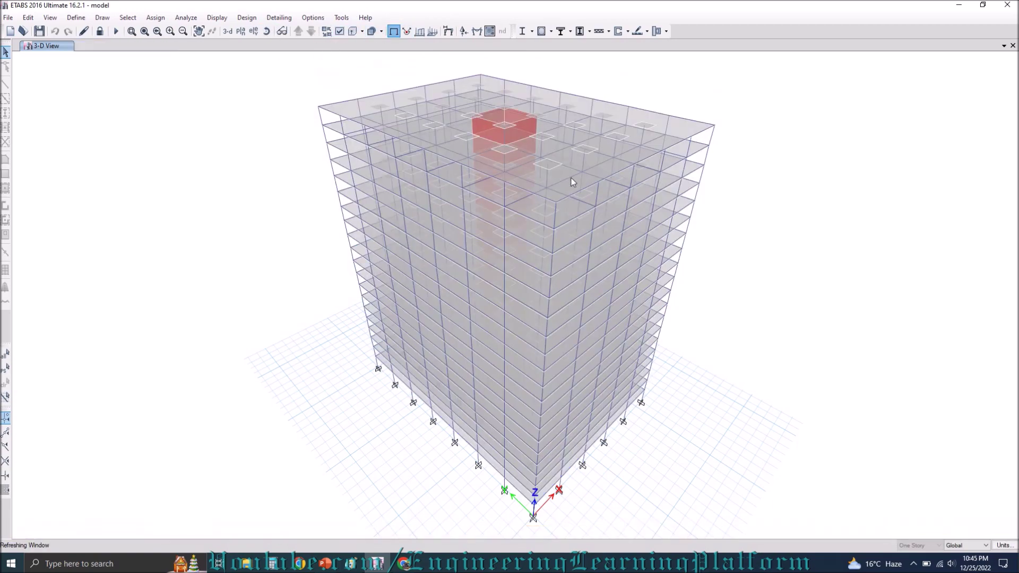
# Rotate to a front elevation and window-select everything except the rightmost framing bay.
pyautogui.keyDown('shift'); pyautogui.moveTo(653, 328); pyautogui.dragTo(508, 286, button='middle'); pyautogui.keyUp('shift')
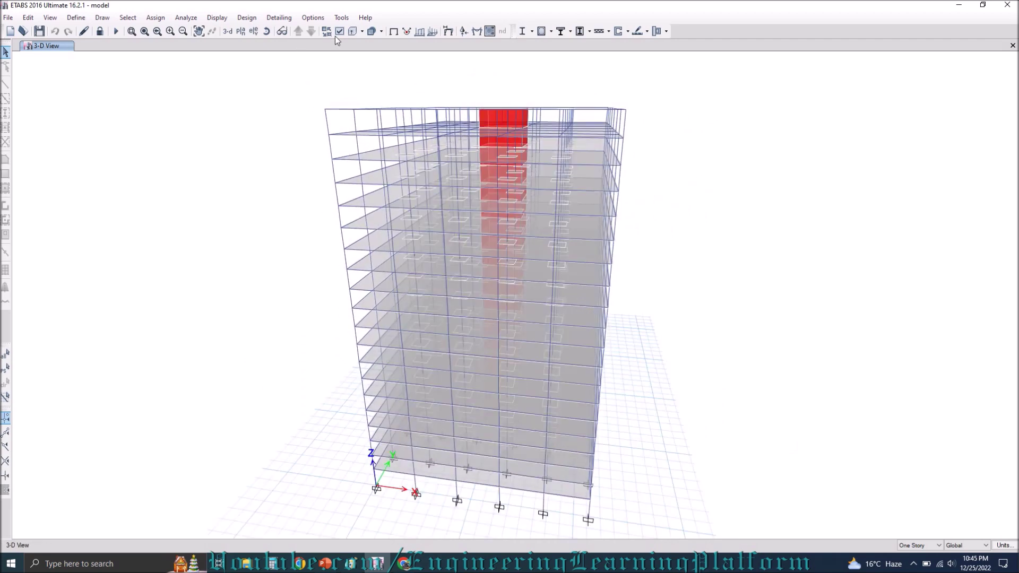
pyautogui.click(228, 31)
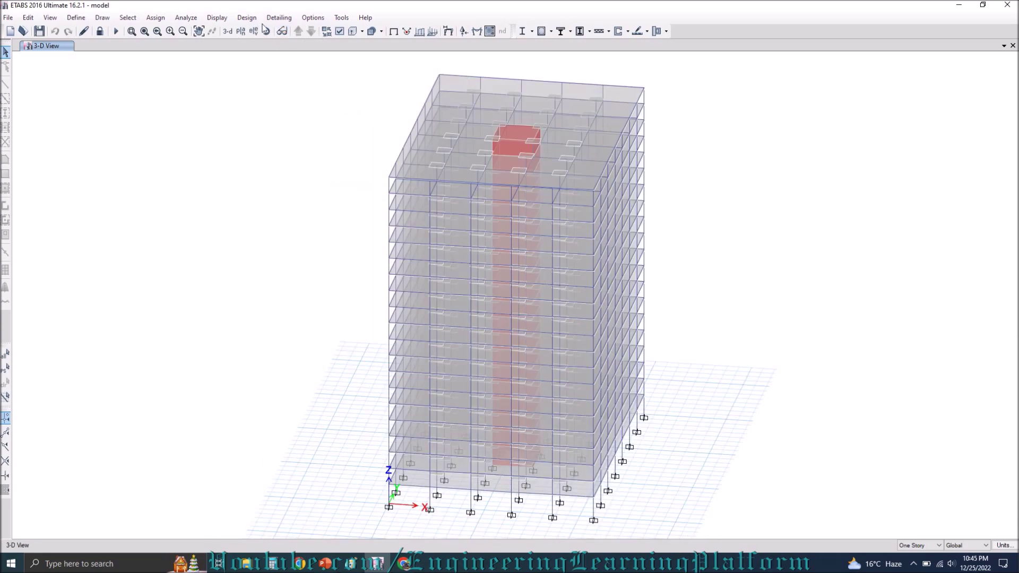
pyautogui.click(266, 31)
pyautogui.moveTo(330, 345); pyautogui.dragTo(301, 292)
pyautogui.moveTo(329, 114); pyautogui.dragTo(577, 533)
pyautogui.moveTo(335, 98); pyautogui.dragTo(586, 534)
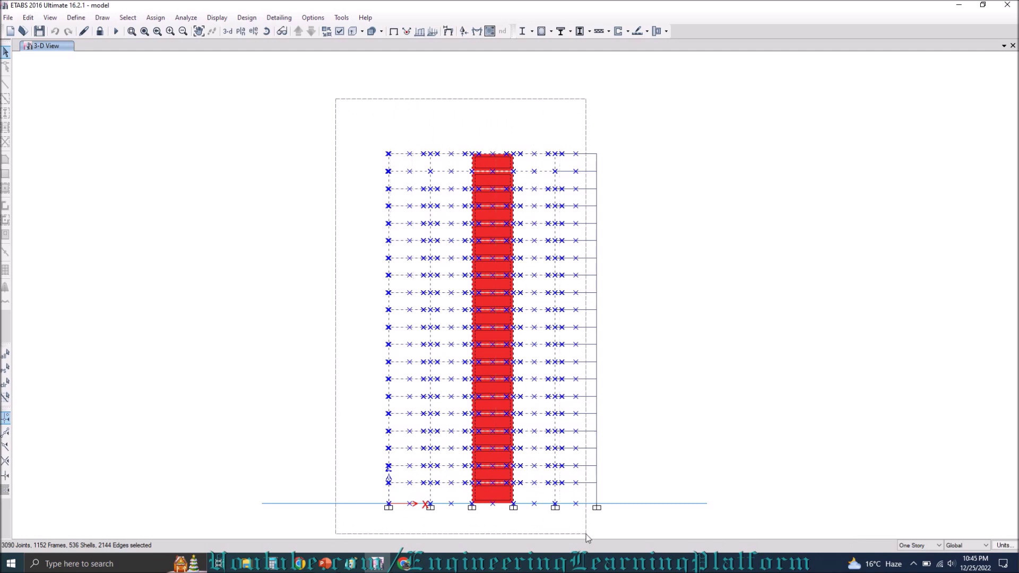
# Hide the selected objects, view the remaining model from above in 3-D, and open the story plan list.
pyautogui.rightClick(691, 131)
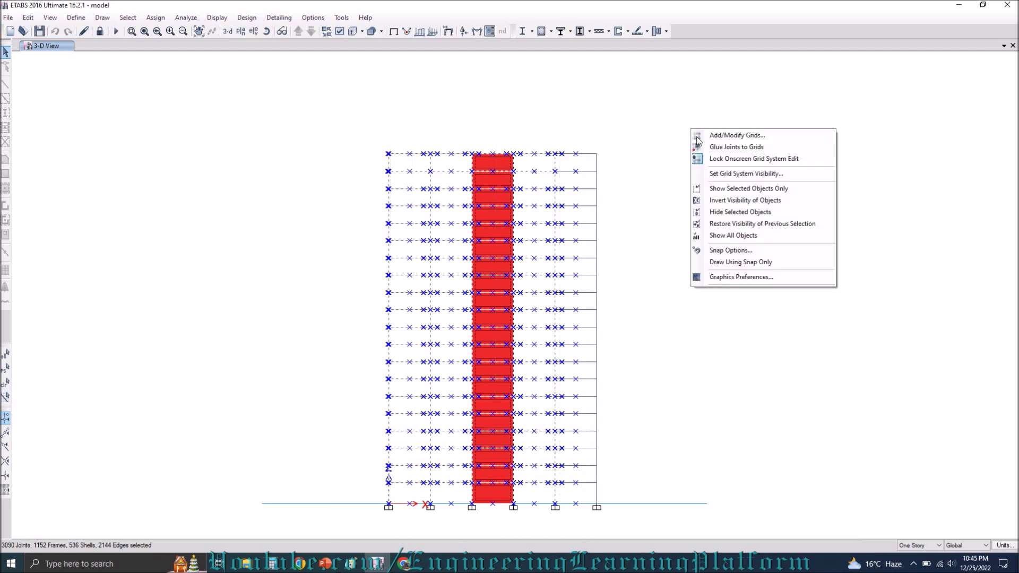
pyautogui.click(731, 212)
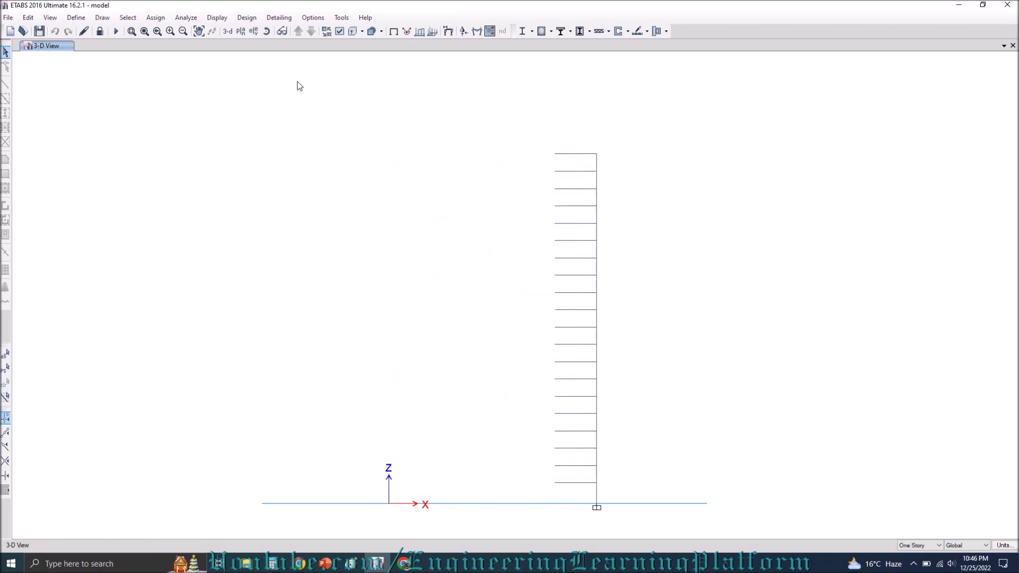
pyautogui.click(227, 31)
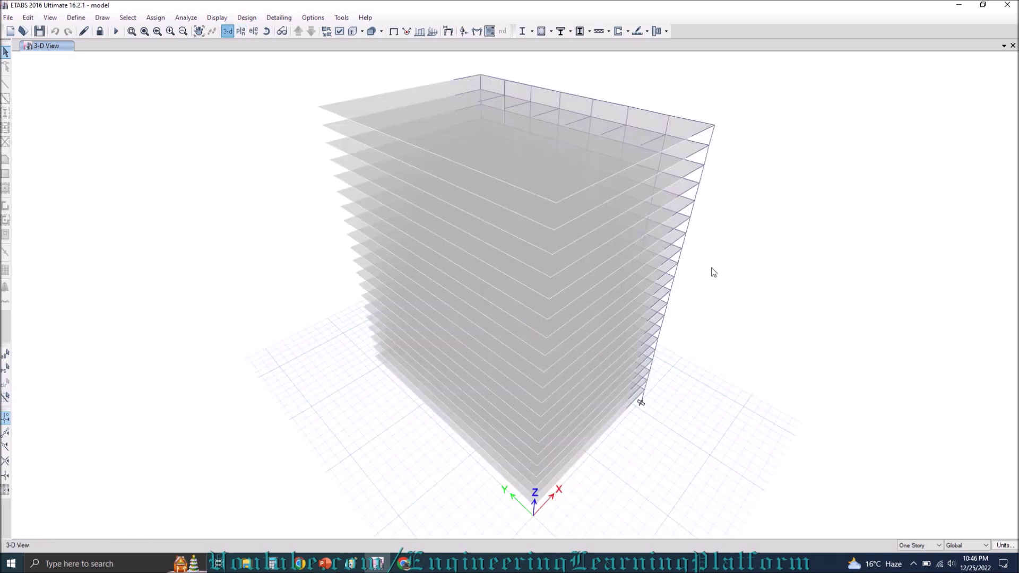
pyautogui.keyDown('shift'); pyautogui.moveTo(720, 321); pyautogui.dragTo(268, 76, button='middle'); pyautogui.keyUp('shift')
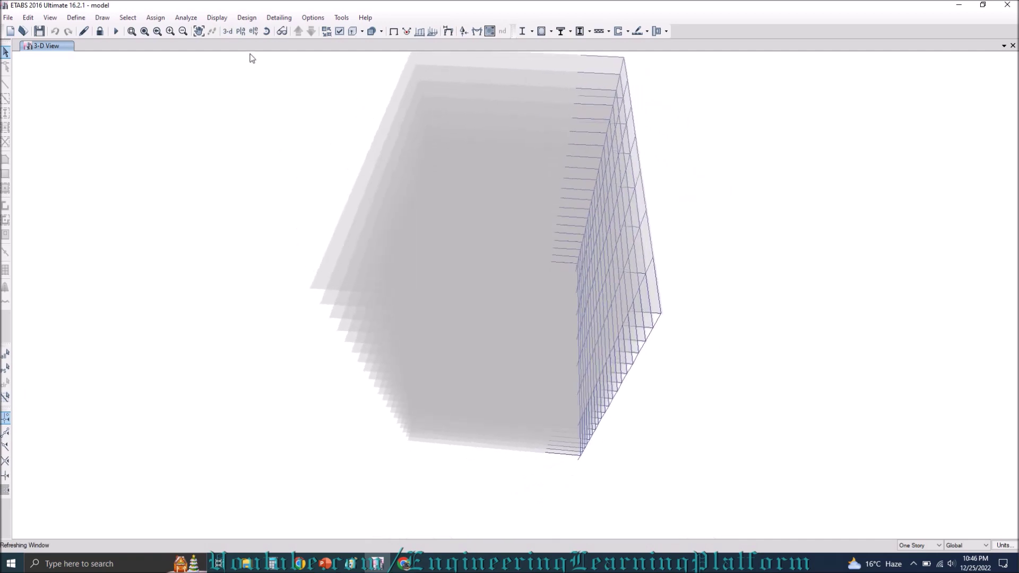
pyautogui.click(240, 31)
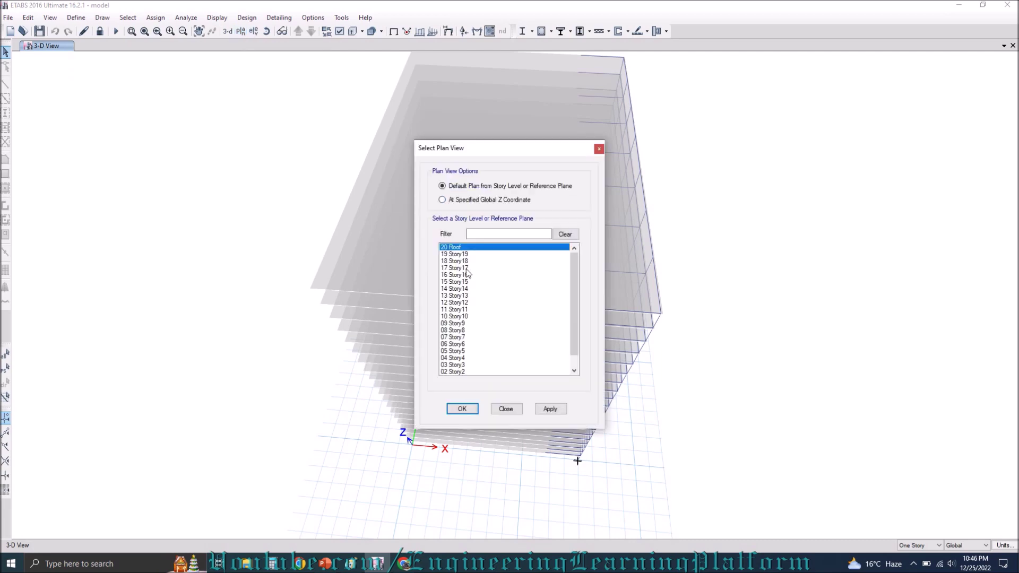
# Display Temp +25 Displacement UX contours on the 20 Roof plan and check a roof joint's values.
pyautogui.click(462, 409)
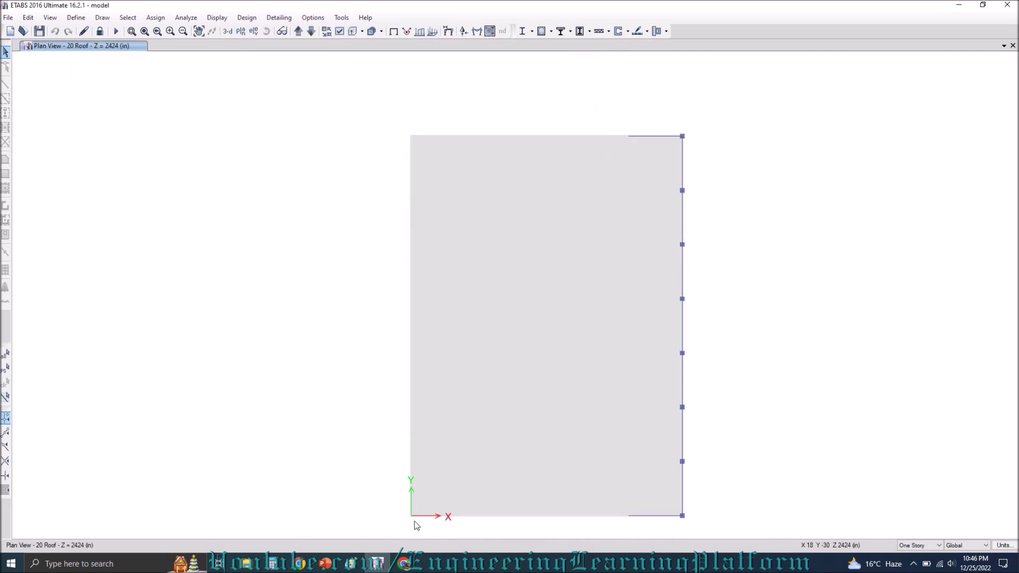
pyautogui.click(449, 32)
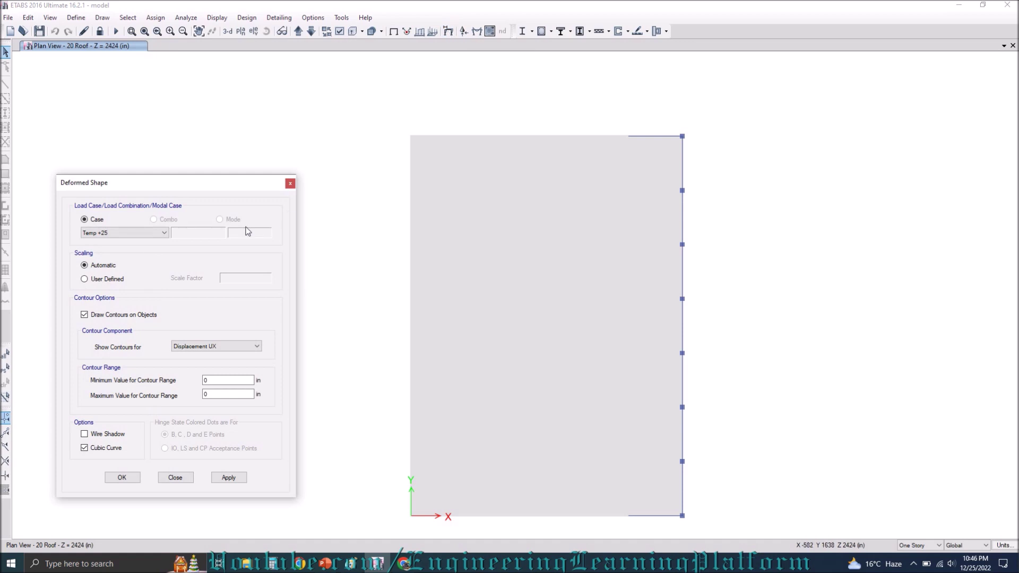
pyautogui.click(228, 478)
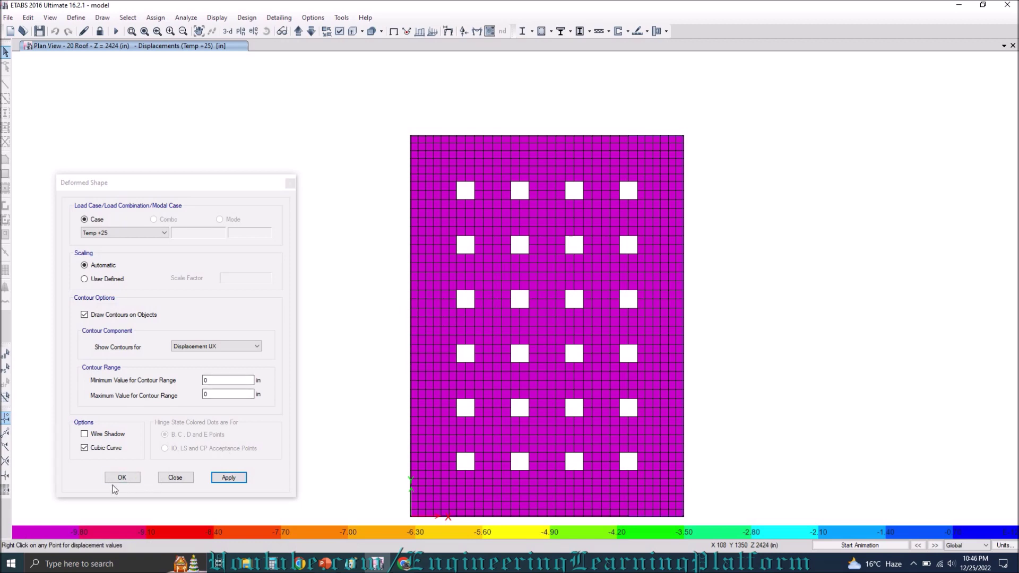
pyautogui.rightClick(520, 399)
pyautogui.click(130, 478)
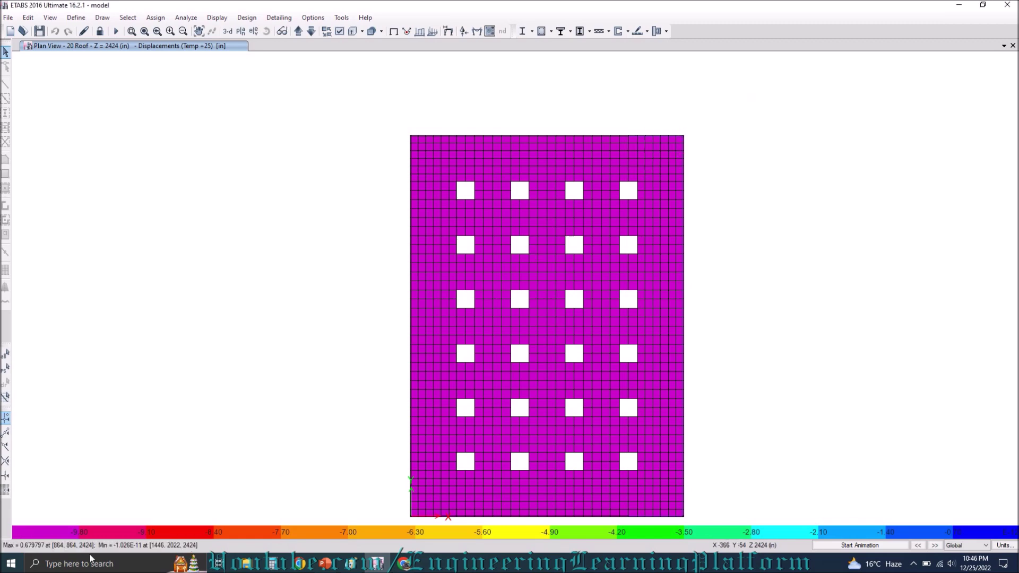
# Show the Temp +25 contours in the default 3-D view and read a roof corner joint's displacements.
pyautogui.click(227, 31)
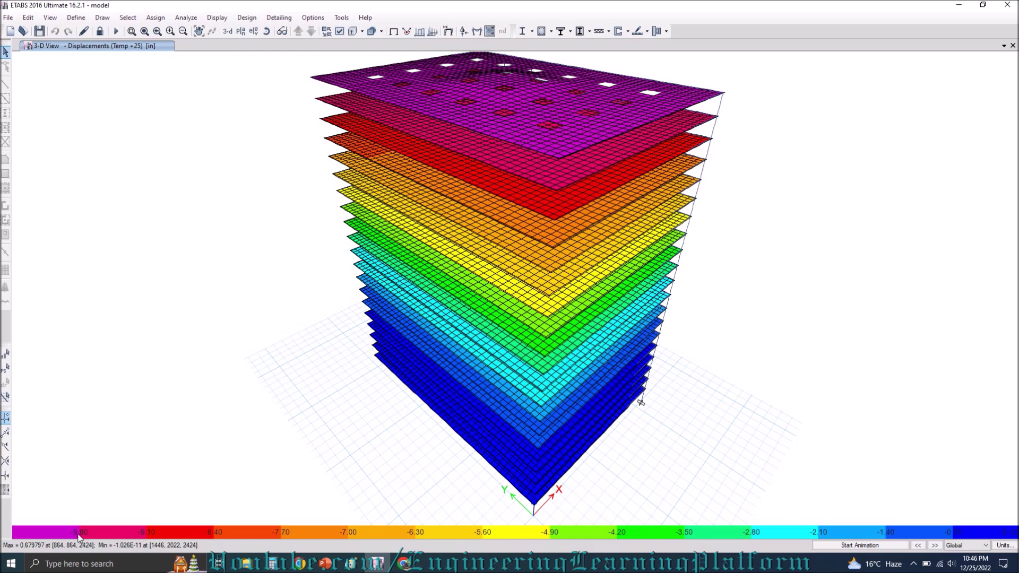
pyautogui.moveTo(726, 99)
pyautogui.moveTo(1012, 551)
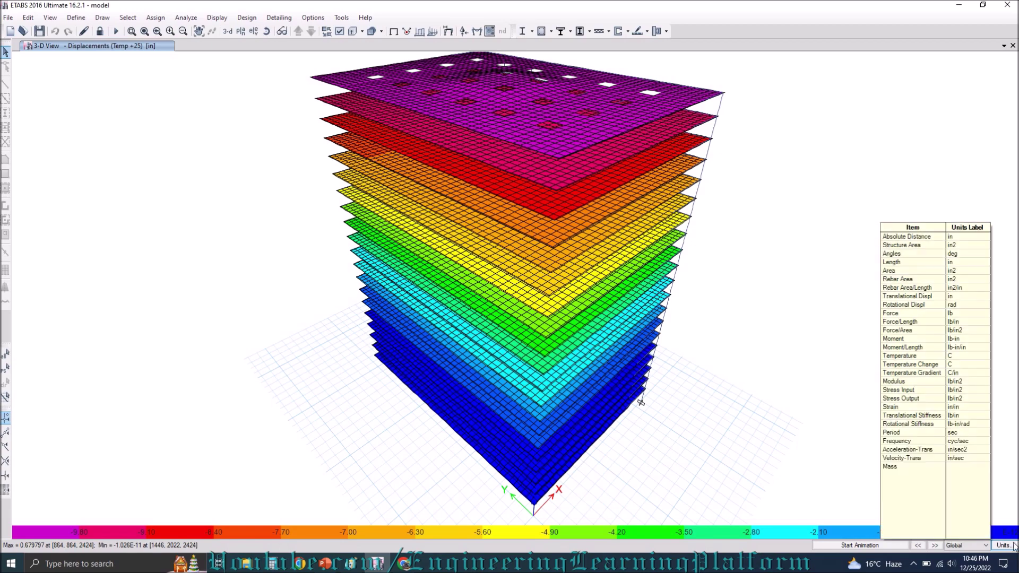
# Set ETABS consistent length units to mm, confirm the change, and orbit the tower to view another side.
pyautogui.click(1008, 546)
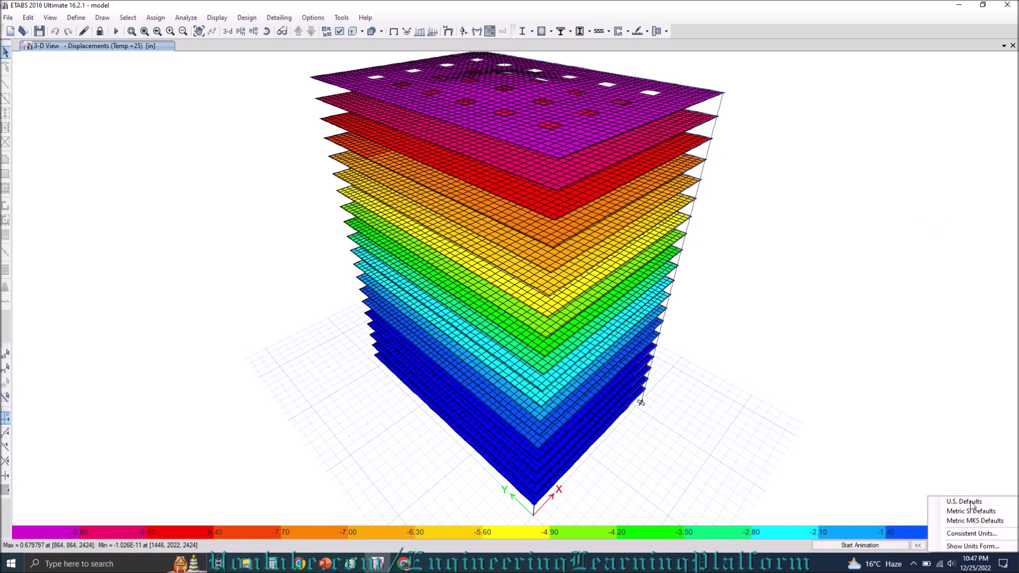
pyautogui.click(978, 533)
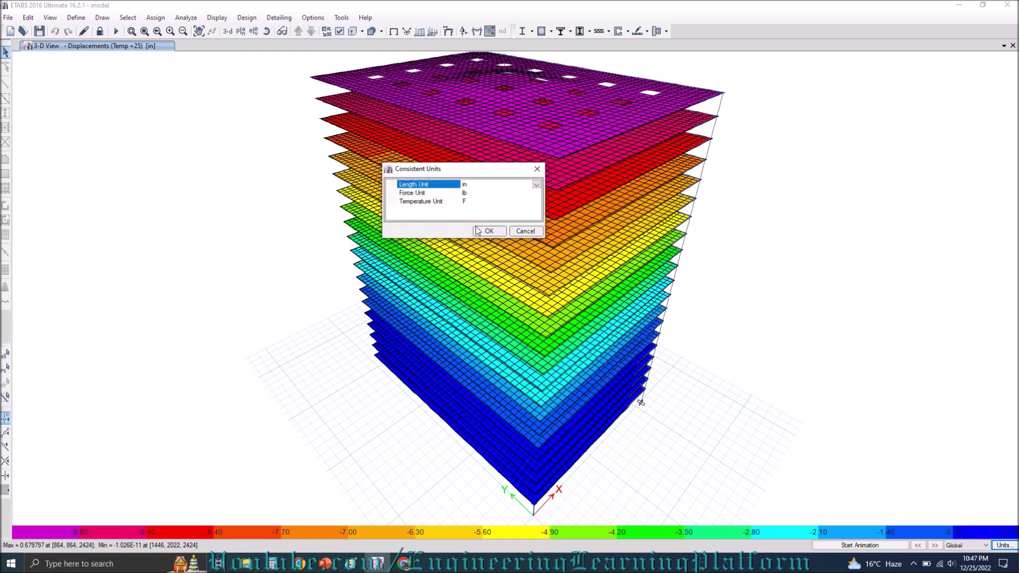
pyautogui.click(534, 184)
pyautogui.click(529, 222)
pyautogui.click(489, 232)
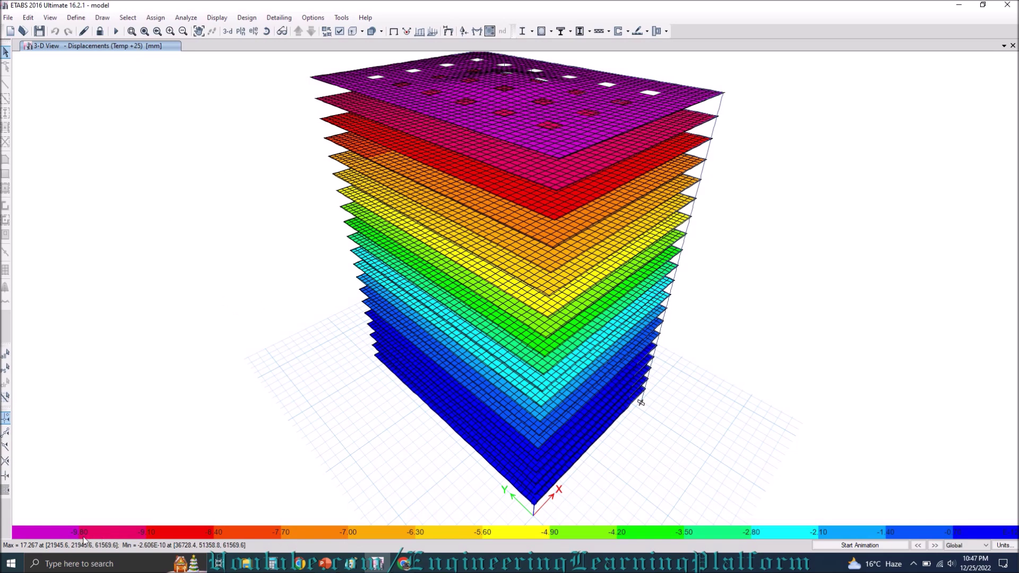
pyautogui.click(1006, 544)
pyautogui.keyDown('shift'); pyautogui.moveTo(756, 294); pyautogui.dragTo(591, 311, button='middle'); pyautogui.keyUp('shift')
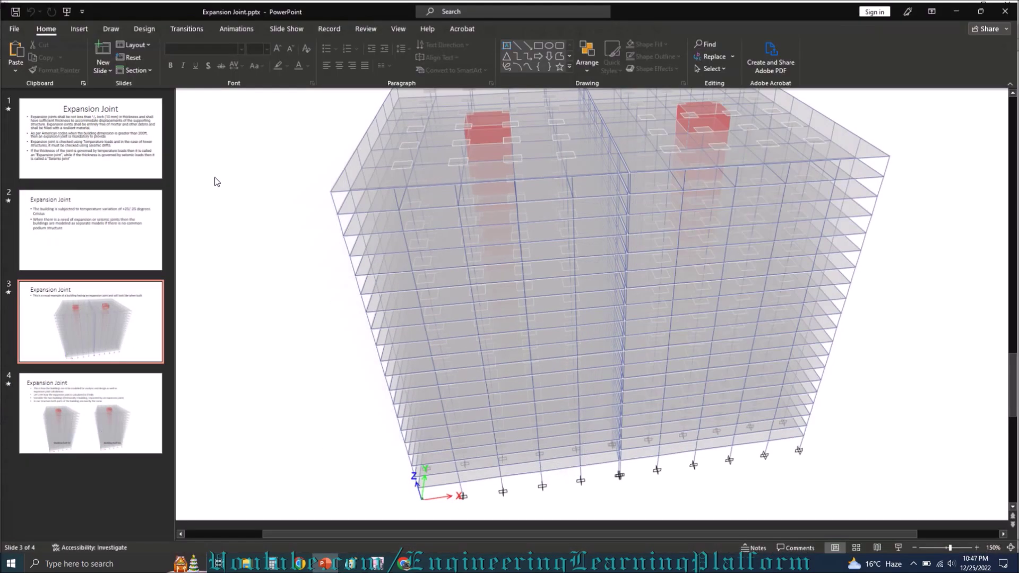
# Bring up slide 1 of the Expansion Joint presentation, zoomed to fit.
pyautogui.click(325, 564)
pyautogui.click(97, 137)
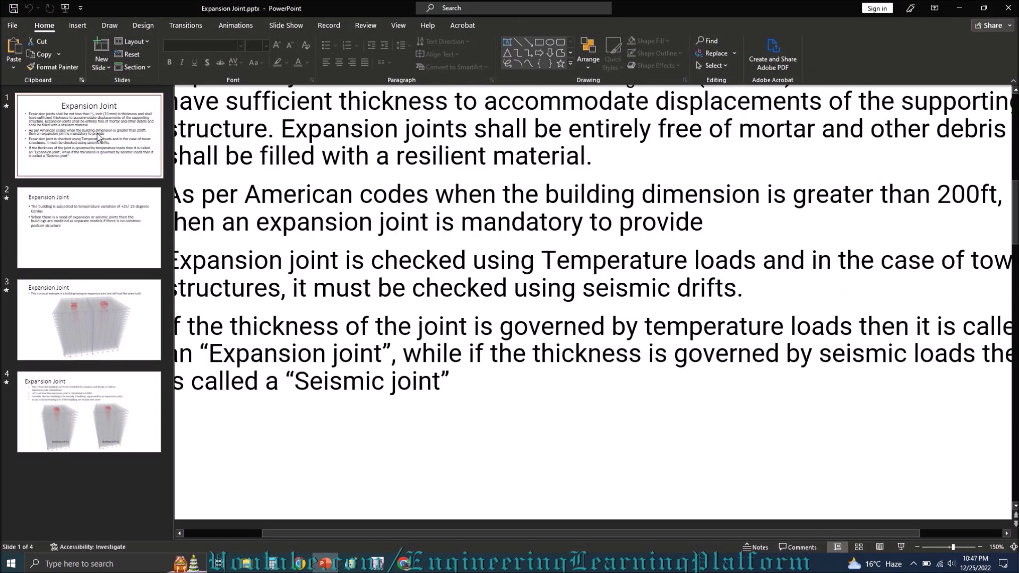
pyautogui.keyDown('ctrl'); pyautogui.scroll(-3, 532, 244); pyautogui.keyUp('ctrl')
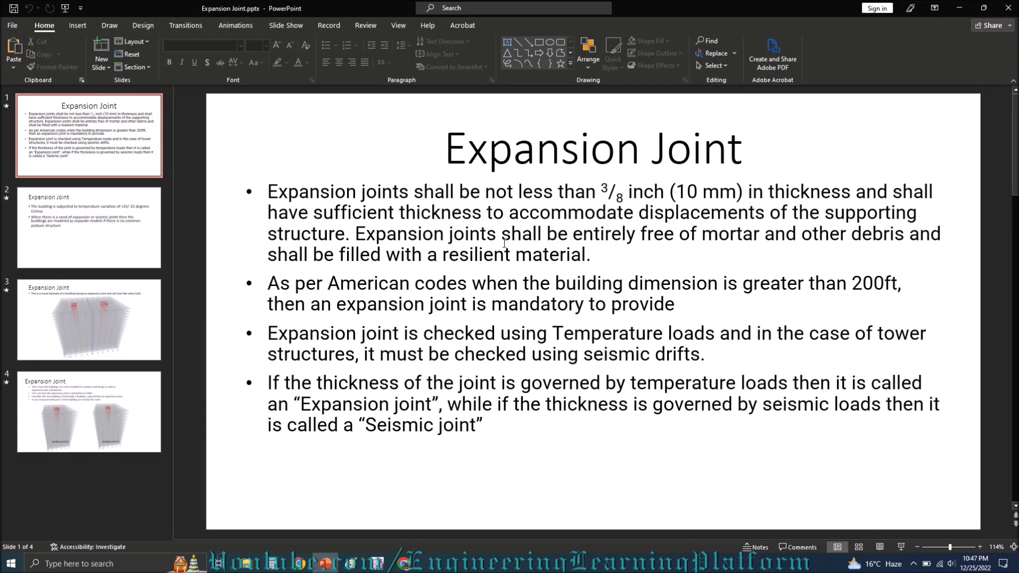
# Highlight the '(10 mm)' minimum and the '200ft' length rule, then go to slide 3's building example.
pyautogui.moveTo(671, 194); pyautogui.dragTo(743, 201)
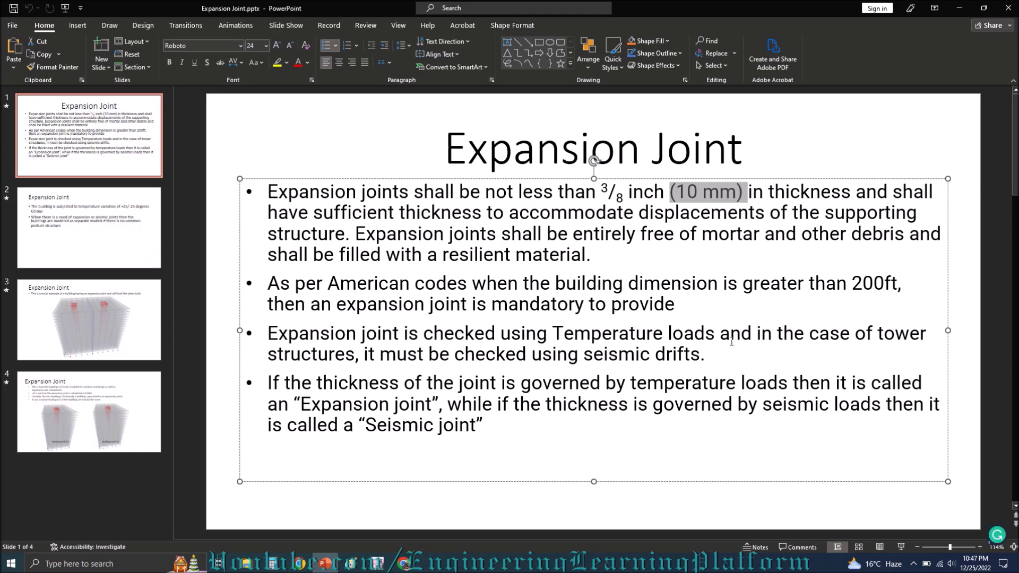
pyautogui.moveTo(851, 289); pyautogui.dragTo(901, 290)
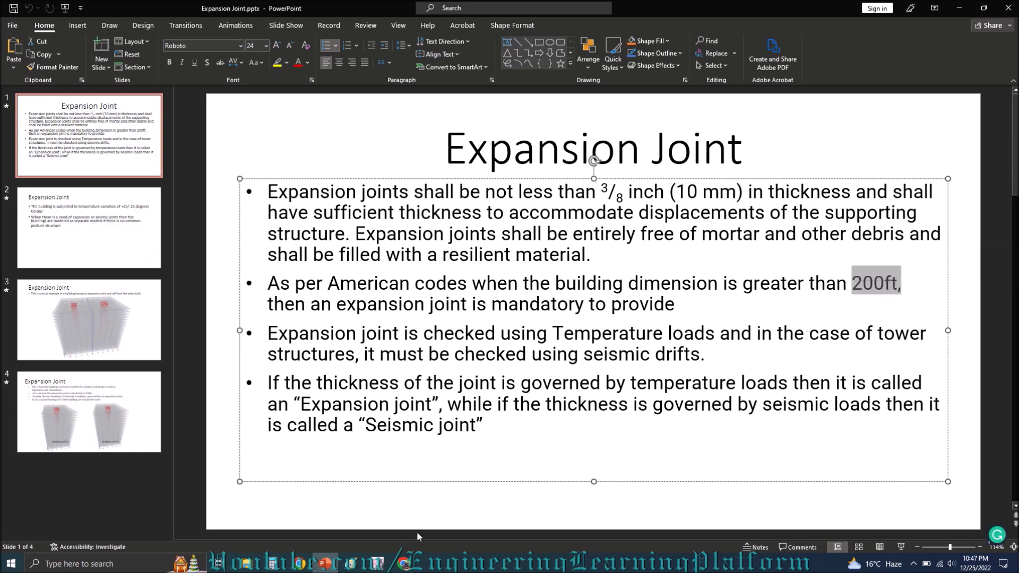
pyautogui.click(101, 335)
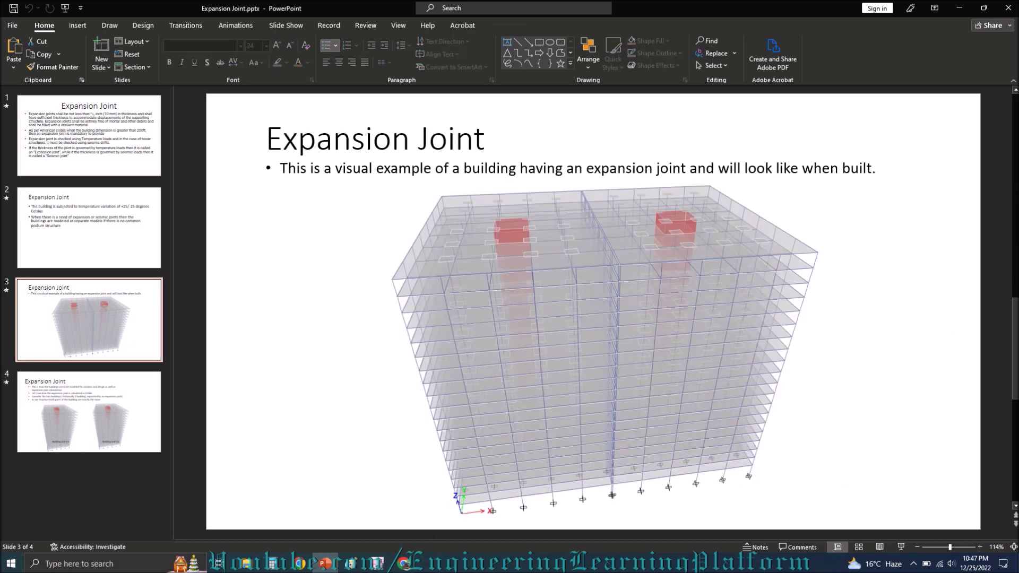
pyautogui.moveTo(326, 564)
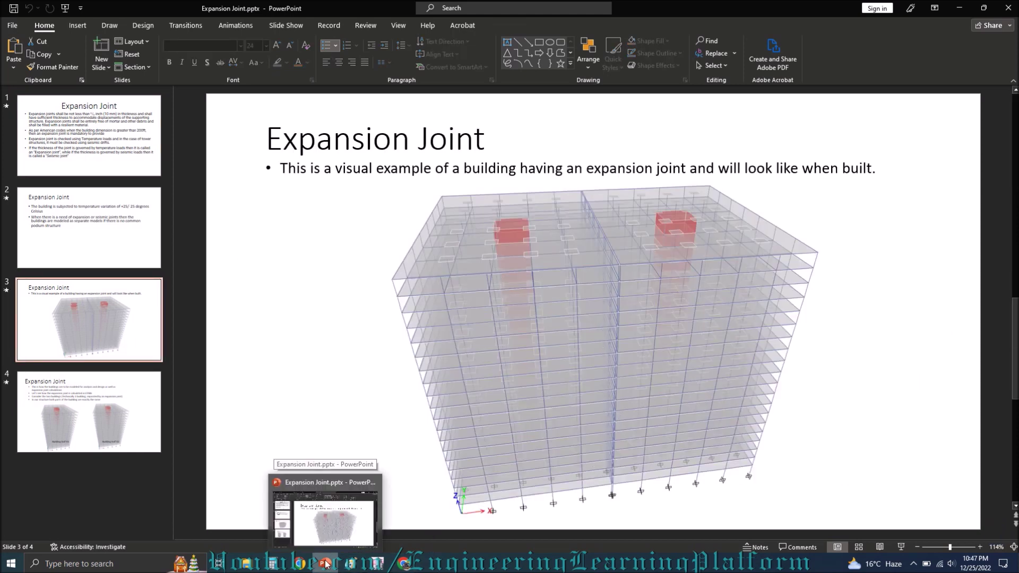
# Read displacements at the roof corner joint and the Story19 joint below, then bring the Paint sketch forward.
pyautogui.click(326, 564)
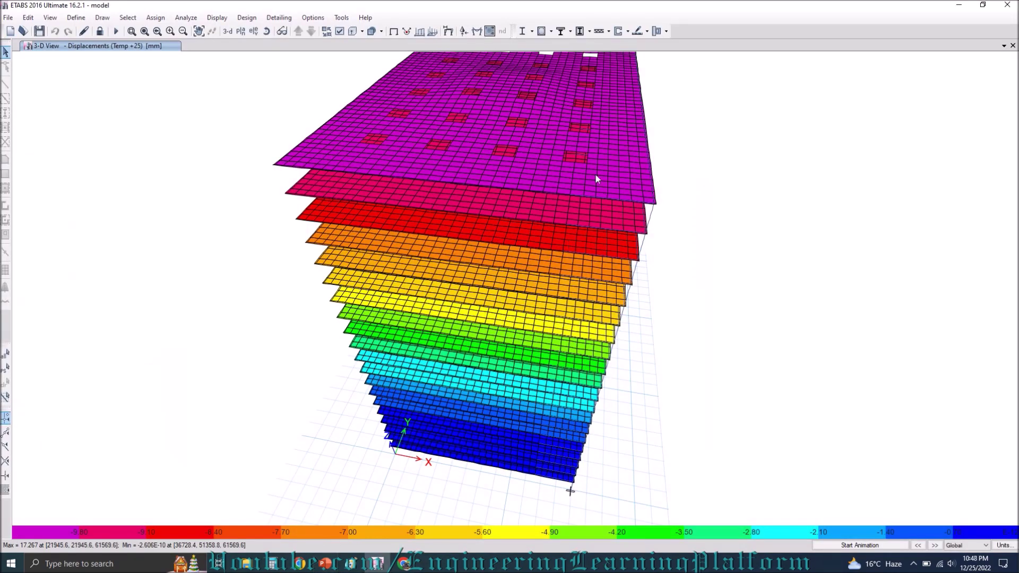
pyautogui.moveTo(657, 206)
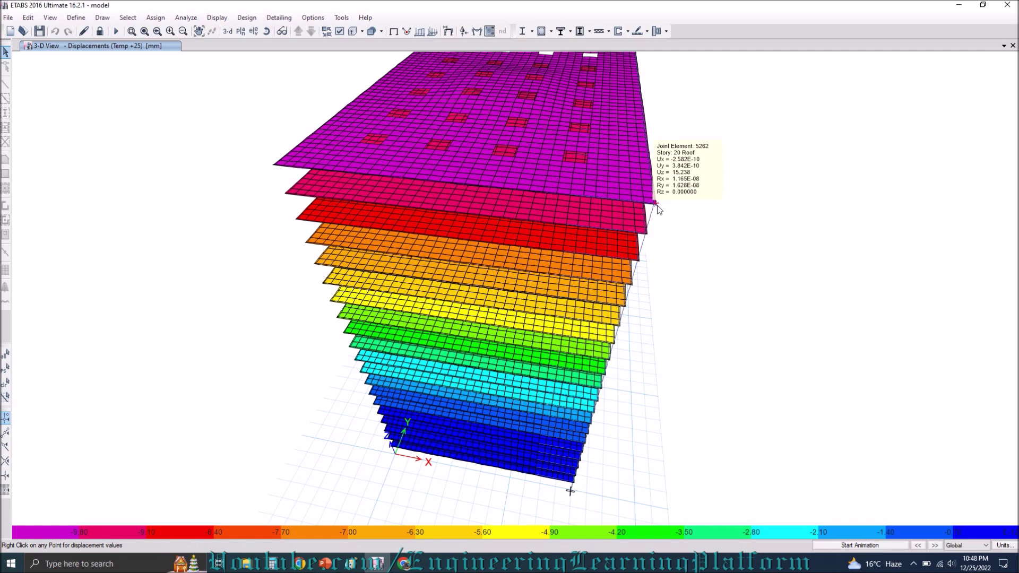
pyautogui.click(657, 206)
pyautogui.click(648, 235)
pyautogui.moveTo(645, 233)
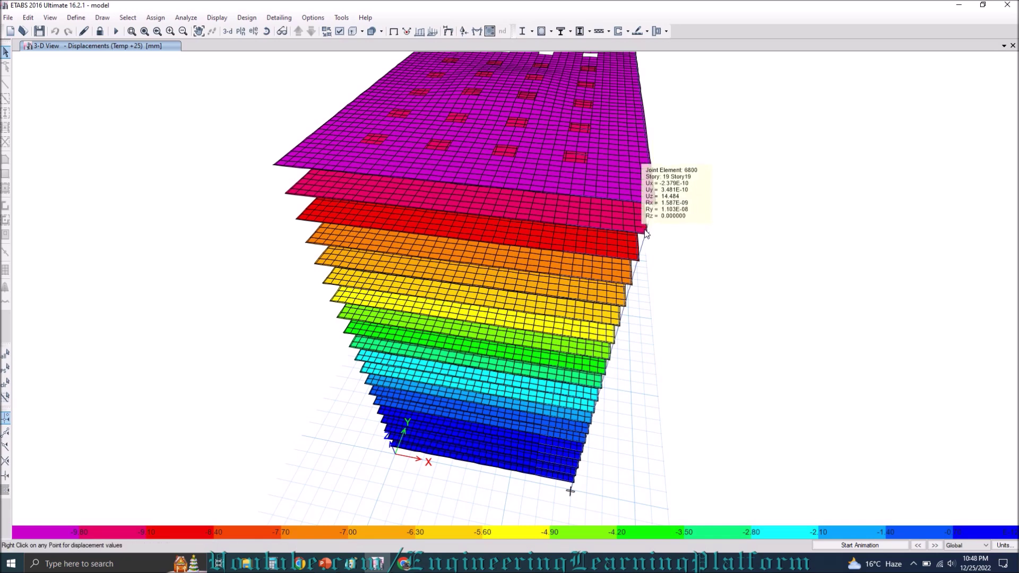
pyautogui.click(350, 564)
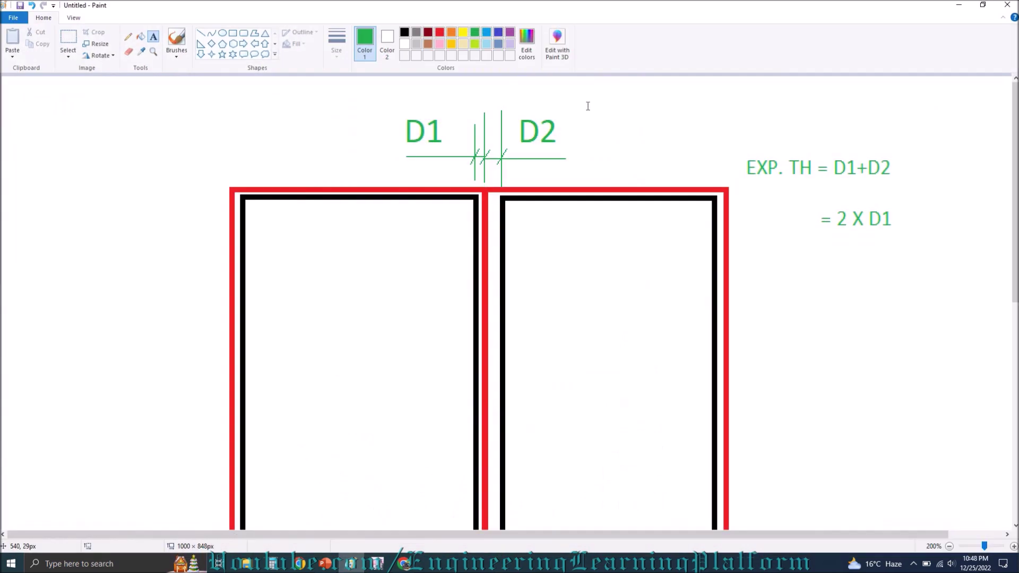
# Start a line '2.58x10-' below '= 2 X D1', checking the roof joint's displacement in ETABS.
pyautogui.click(821, 252)
pyautogui.write('2')
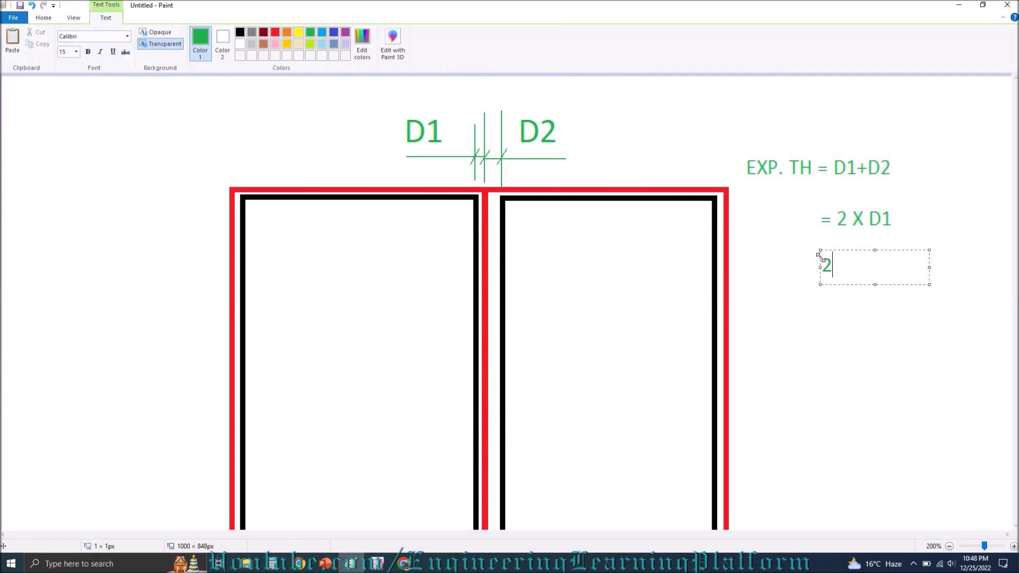
pyautogui.write('.58x10-')
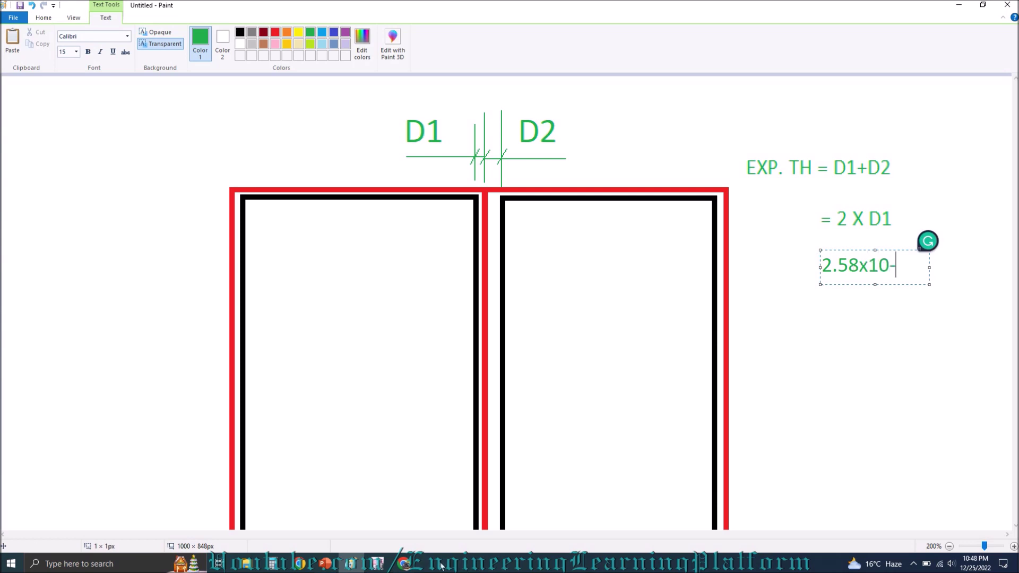
pyautogui.click(378, 563)
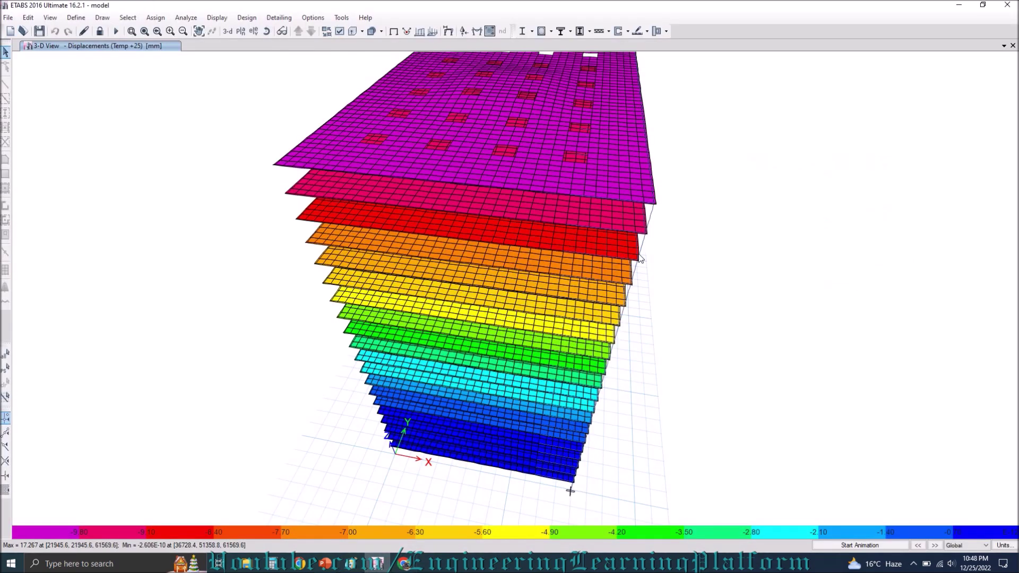
pyautogui.rightClick(657, 207)
pyautogui.hotkey('alt', 'Tab')
# Complete the line as '=2.58x10E-10', widen its text box to one line, and return to ETABS.
pyautogui.write('10')
pyautogui.hotkey('shift', 'Left')
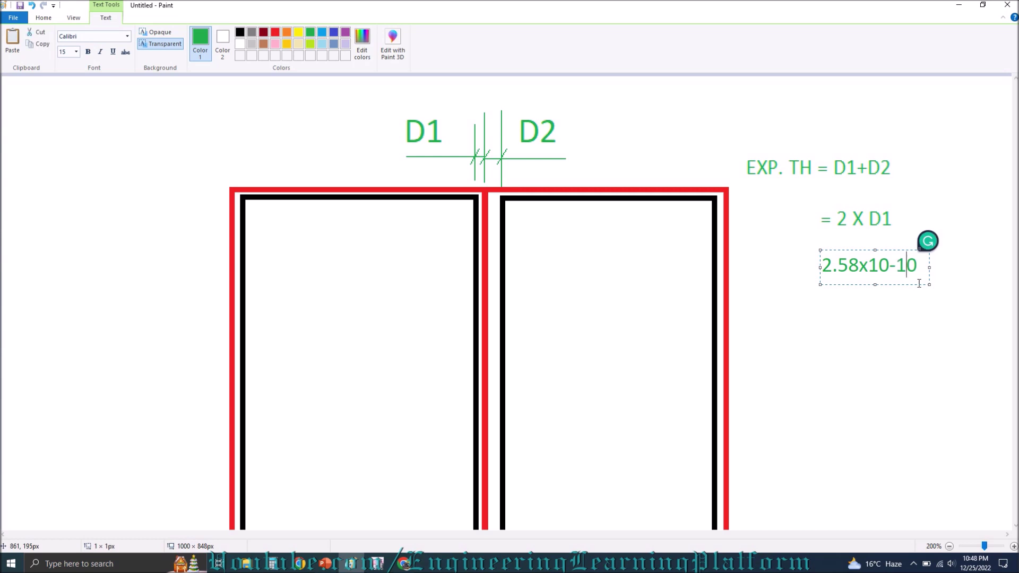
pyautogui.write('E')
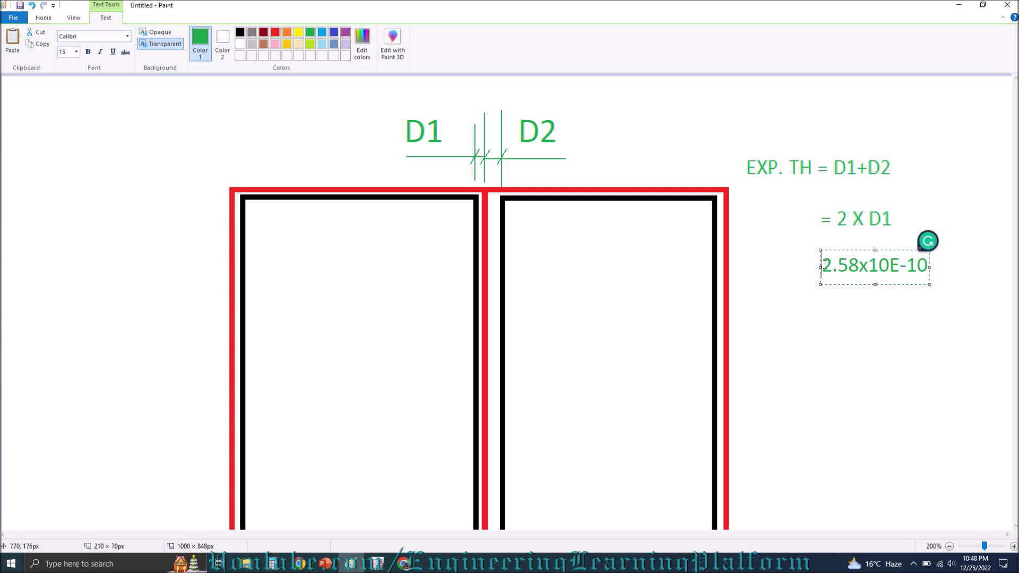
pyautogui.click(823, 265)
pyautogui.write('=')
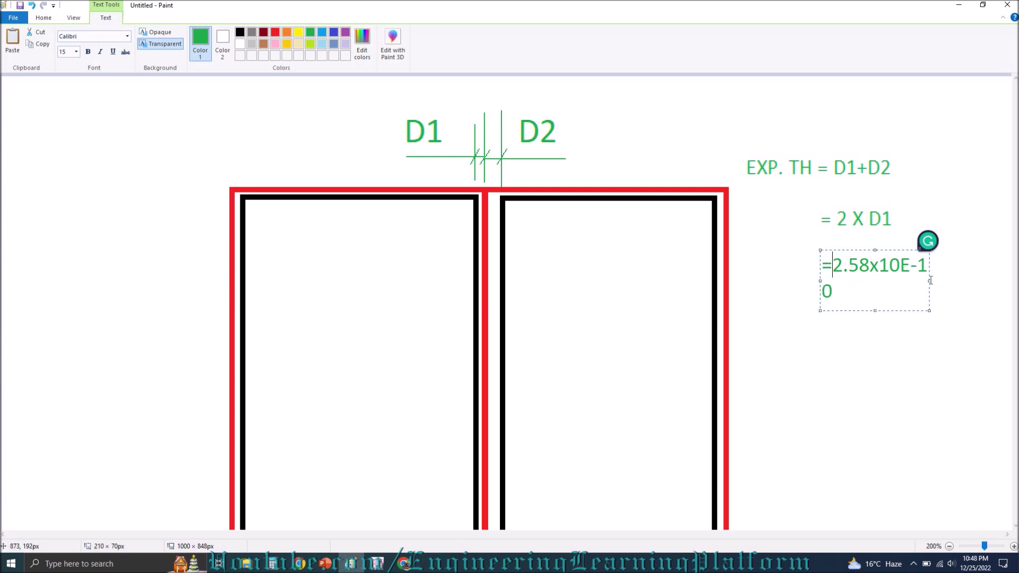
pyautogui.moveTo(929, 280); pyautogui.dragTo(960, 281)
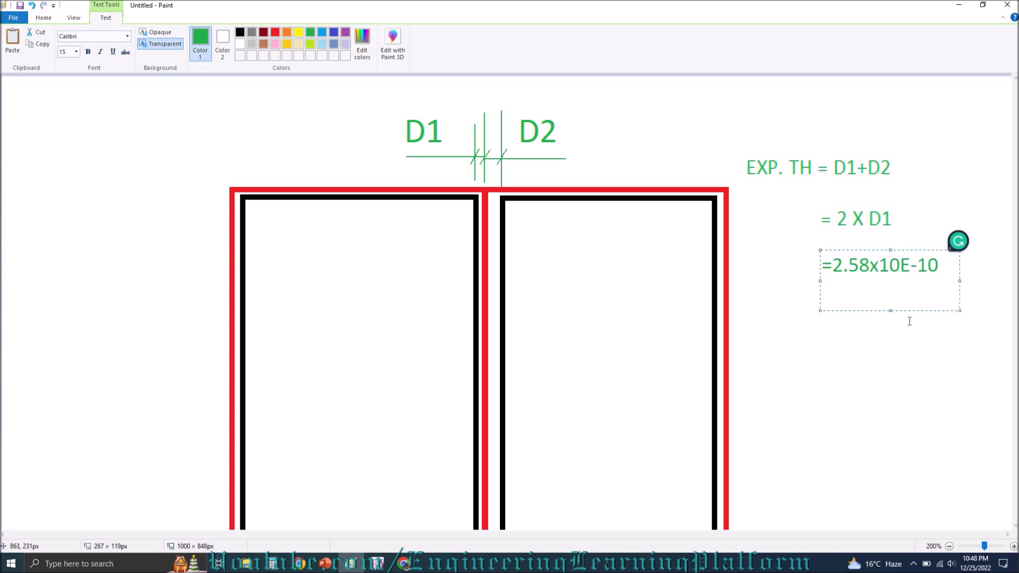
pyautogui.click(817, 338)
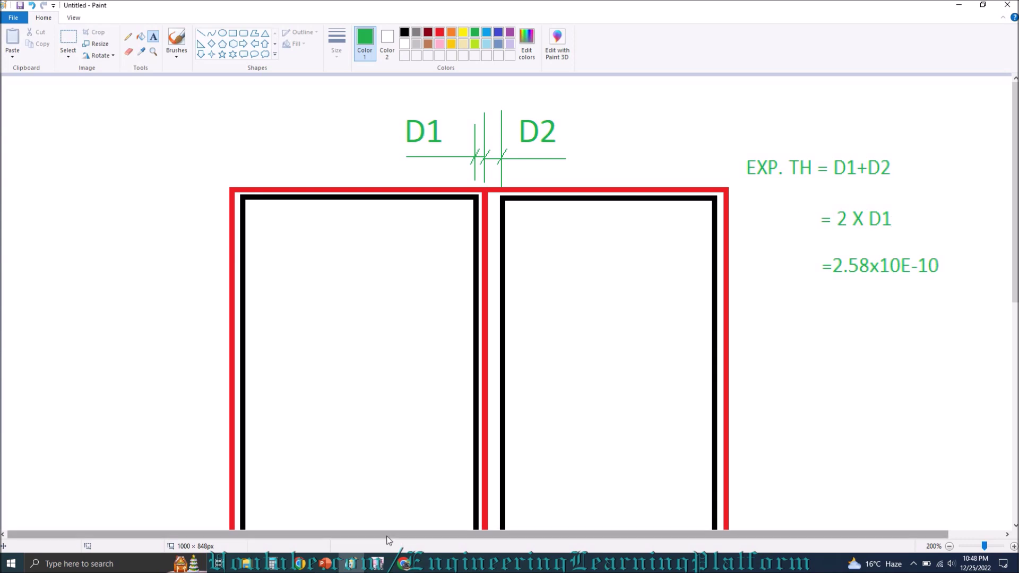
pyautogui.click(377, 563)
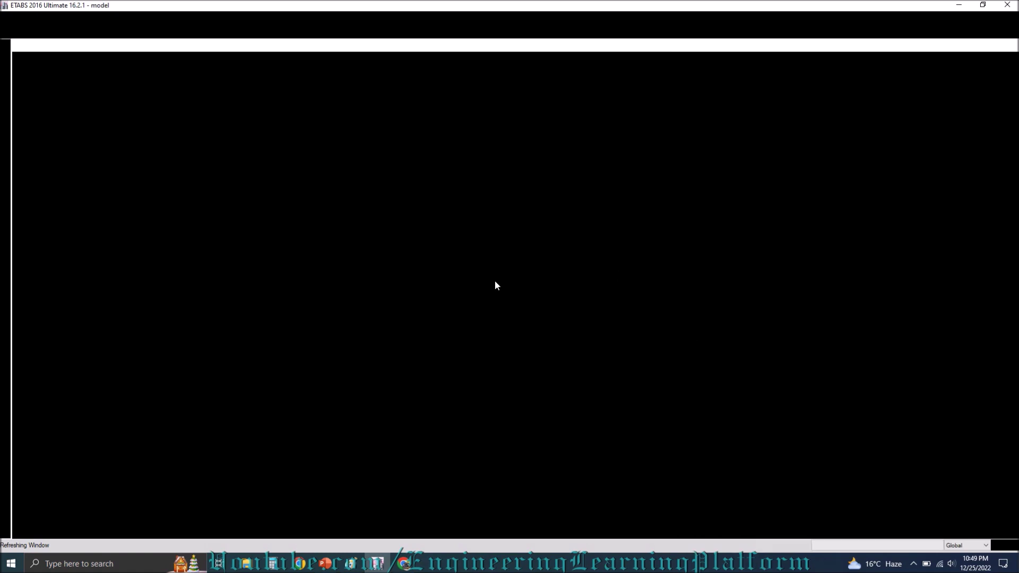
# Show the Expansion Joint deck's slide 4 comparing Building half 01 and Building half 02.
pyautogui.click(331, 569)
pyautogui.click(80, 431)
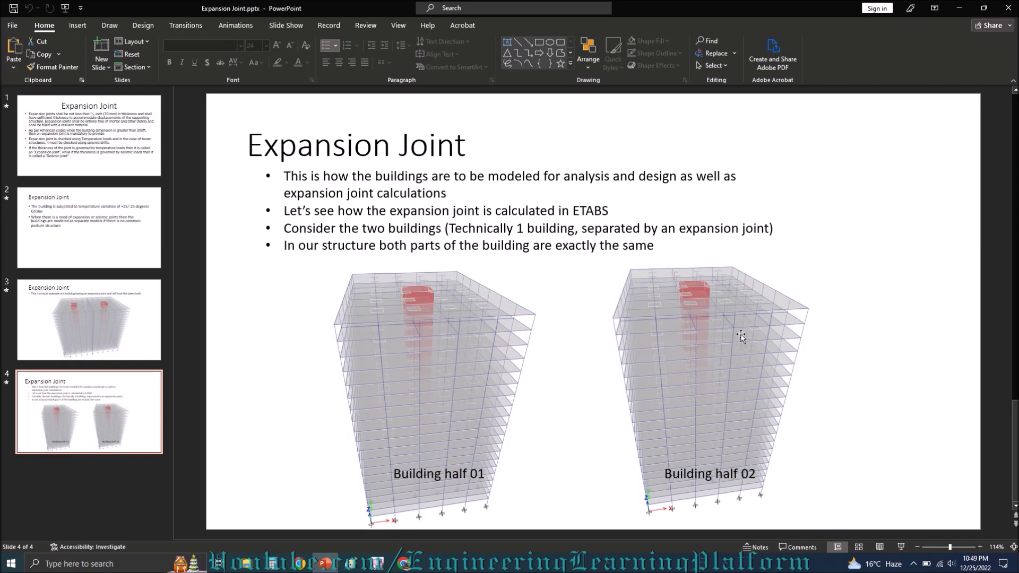
# Bring the Udemy instructor profile listing the ETABS and SAP2000 courses in front of PowerPoint.
pyautogui.click(409, 566)
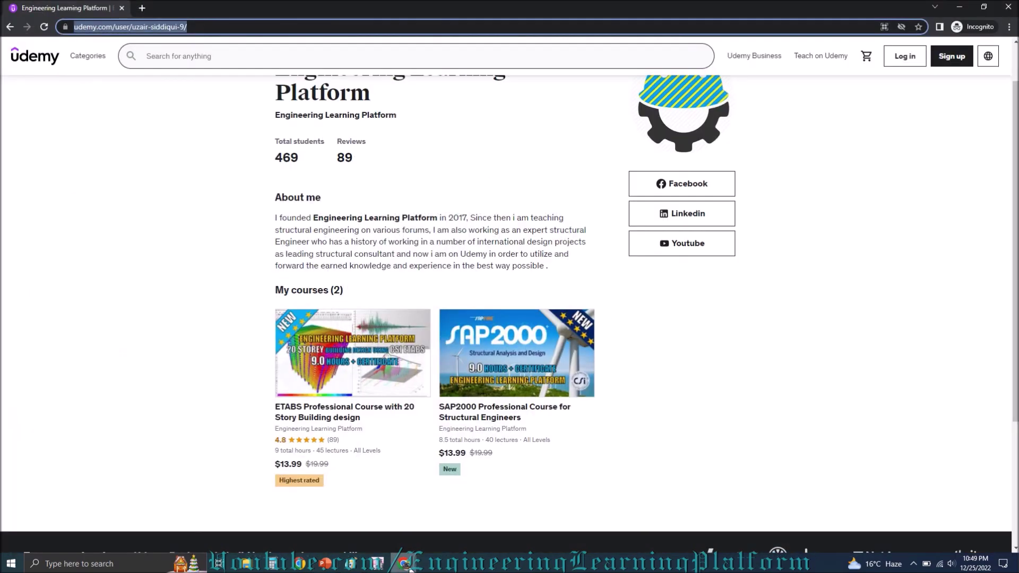
pyautogui.click(409, 566)
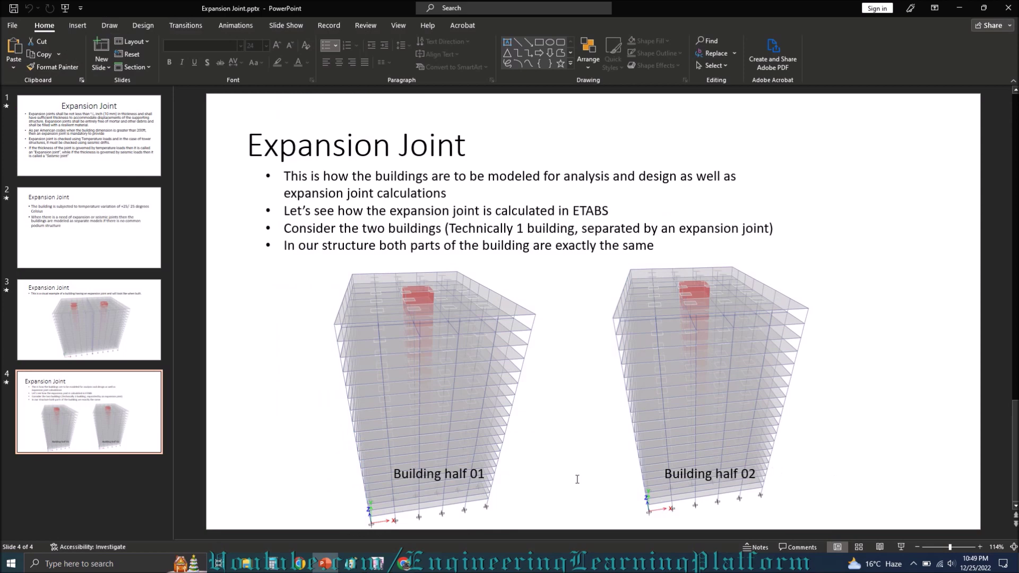
pyautogui.click(409, 565)
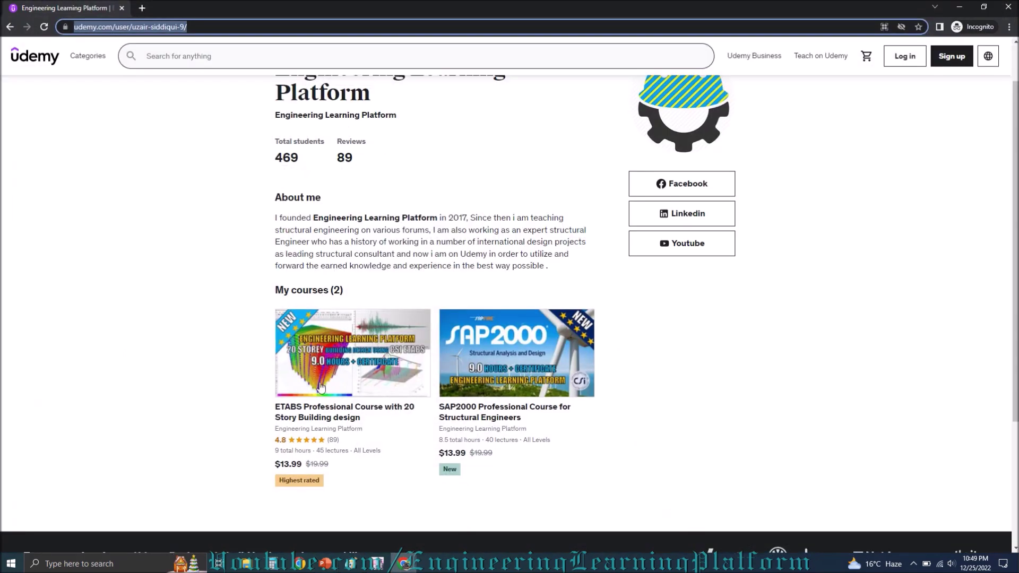